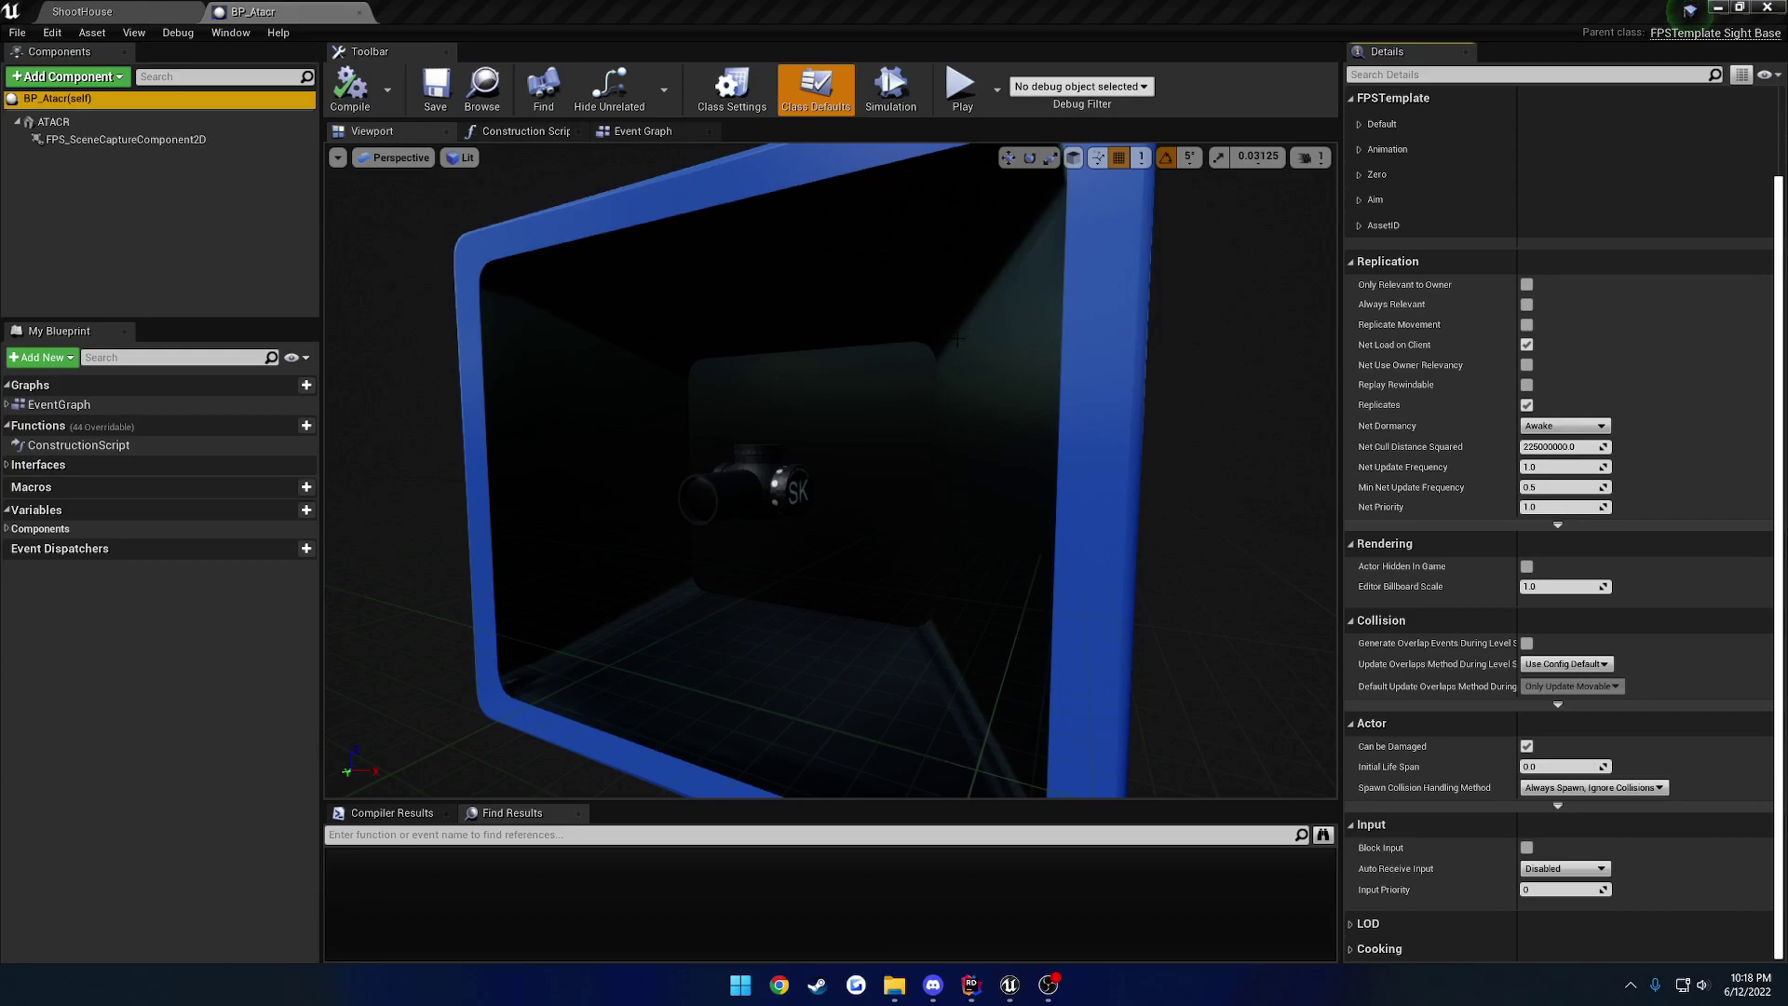
Step: Select FPS_SceneCaptureComponent2D in BP_Atacr and collapse its Magnification Settings, Zero and Setup groups so that Optimization stays expanded
left_click(177, 140)
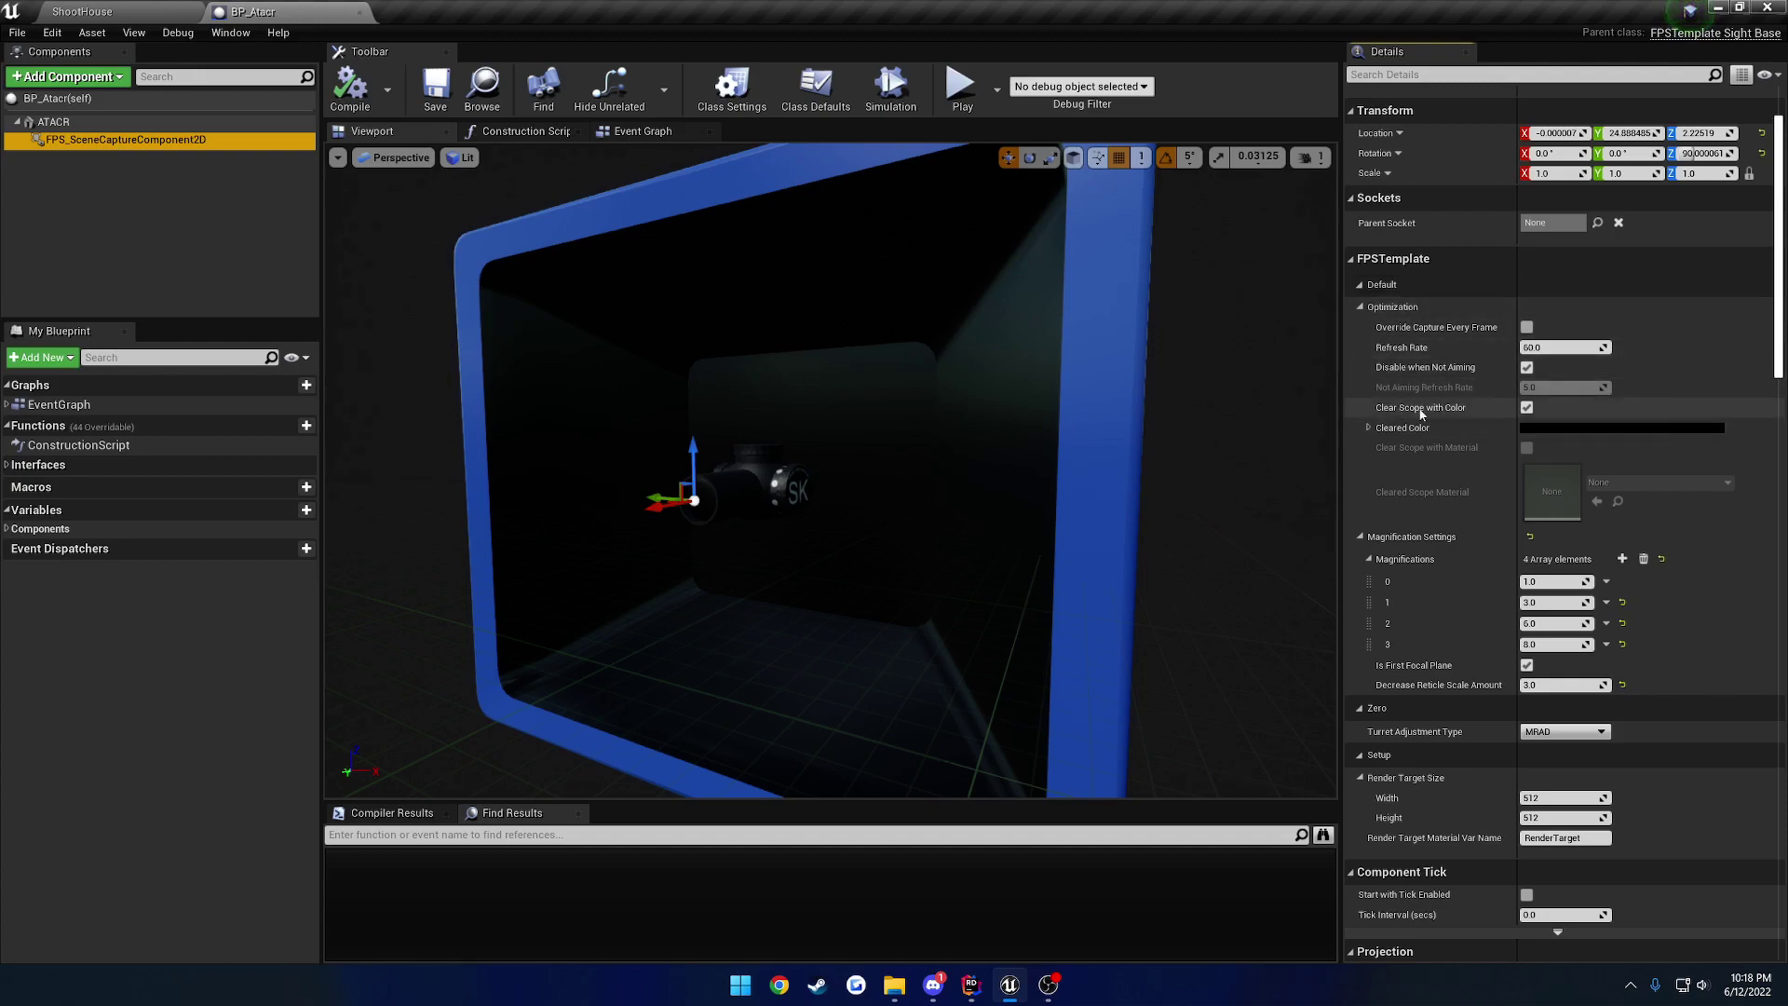
left_click(1359, 537)
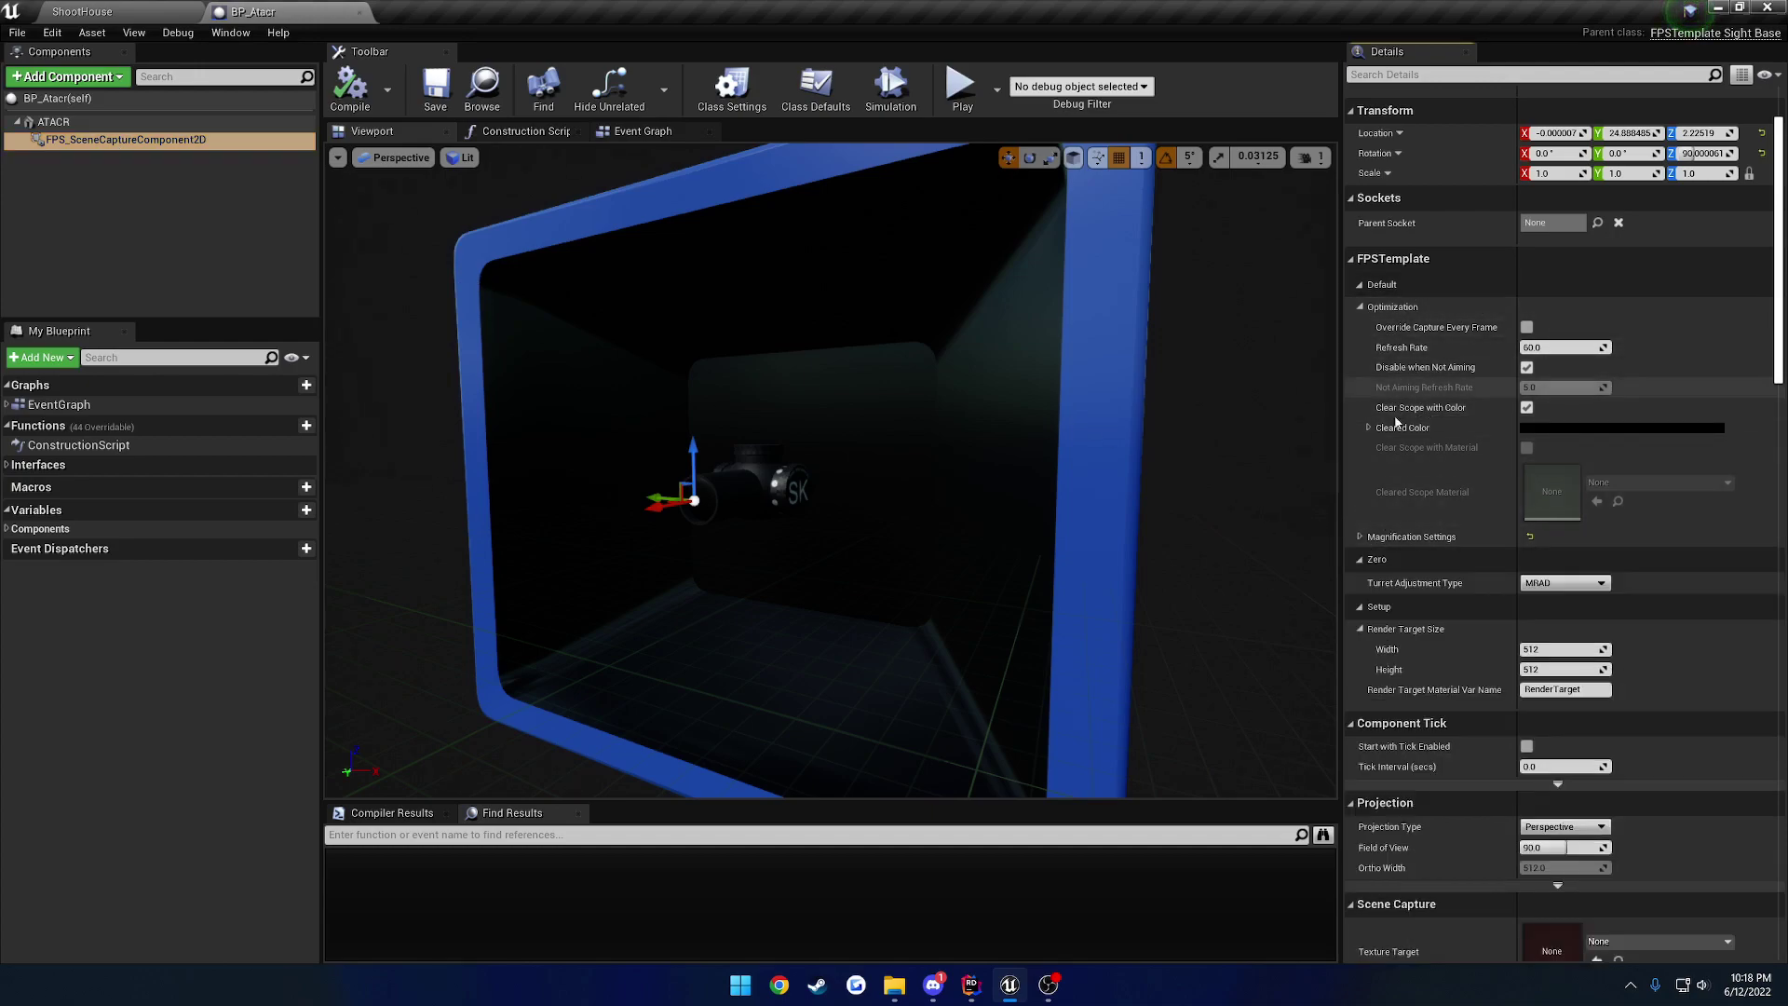
left_click(1360, 559)
left_click(1360, 584)
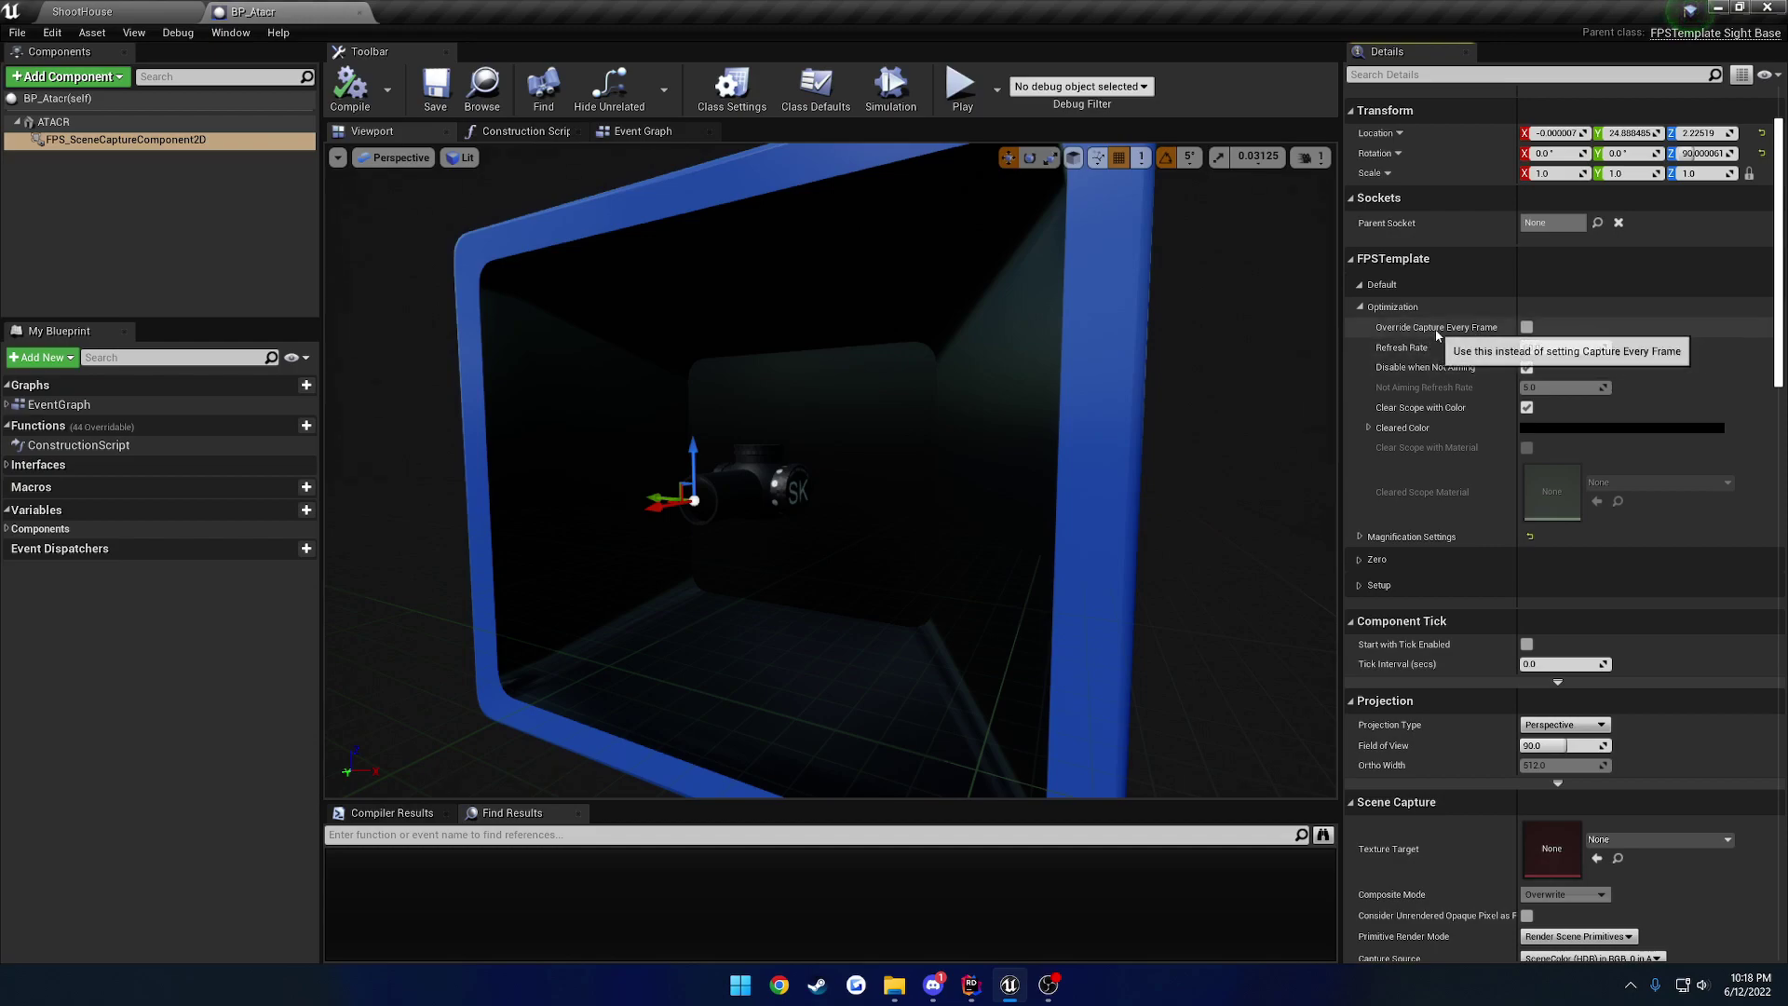
Step: Turn Override Capture Every Frame on and back off, and compile the scope blueprint
left_click(1527, 327)
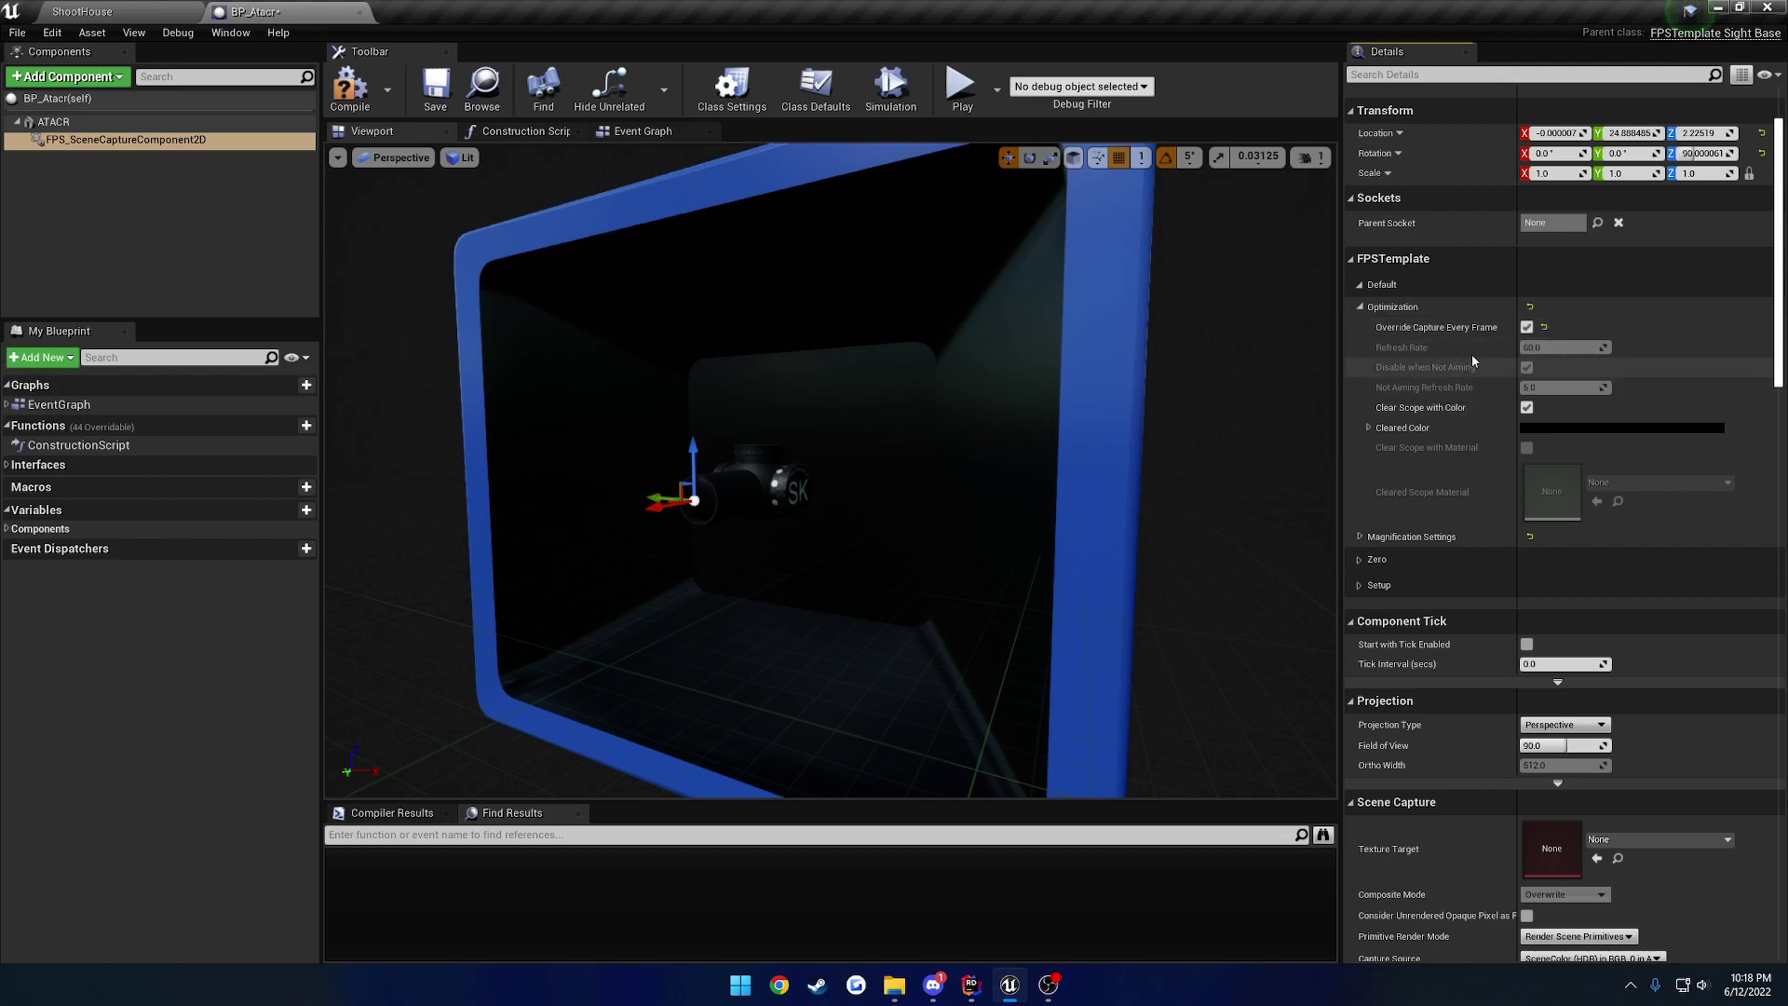
left_click(1527, 328)
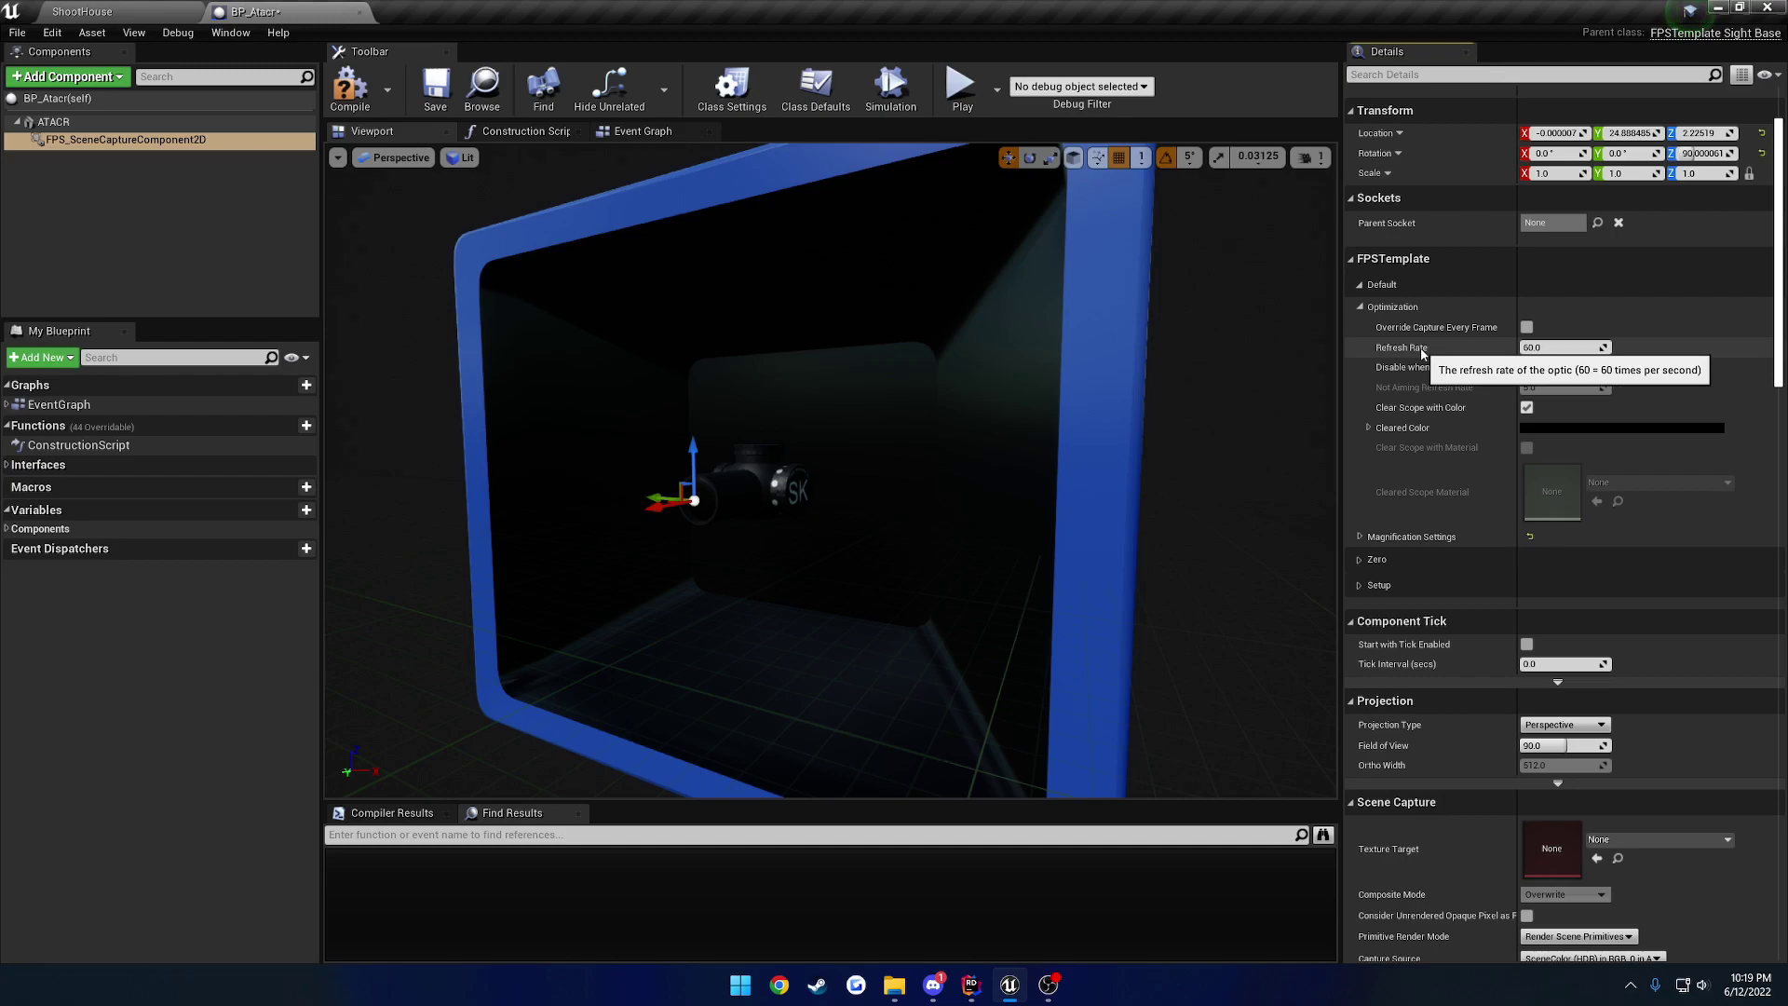
left_click(350, 84)
Step: Play the ShootHouse level with the ATACR scope on the rifle, aim through it and raise its magnification
left_click(82, 11)
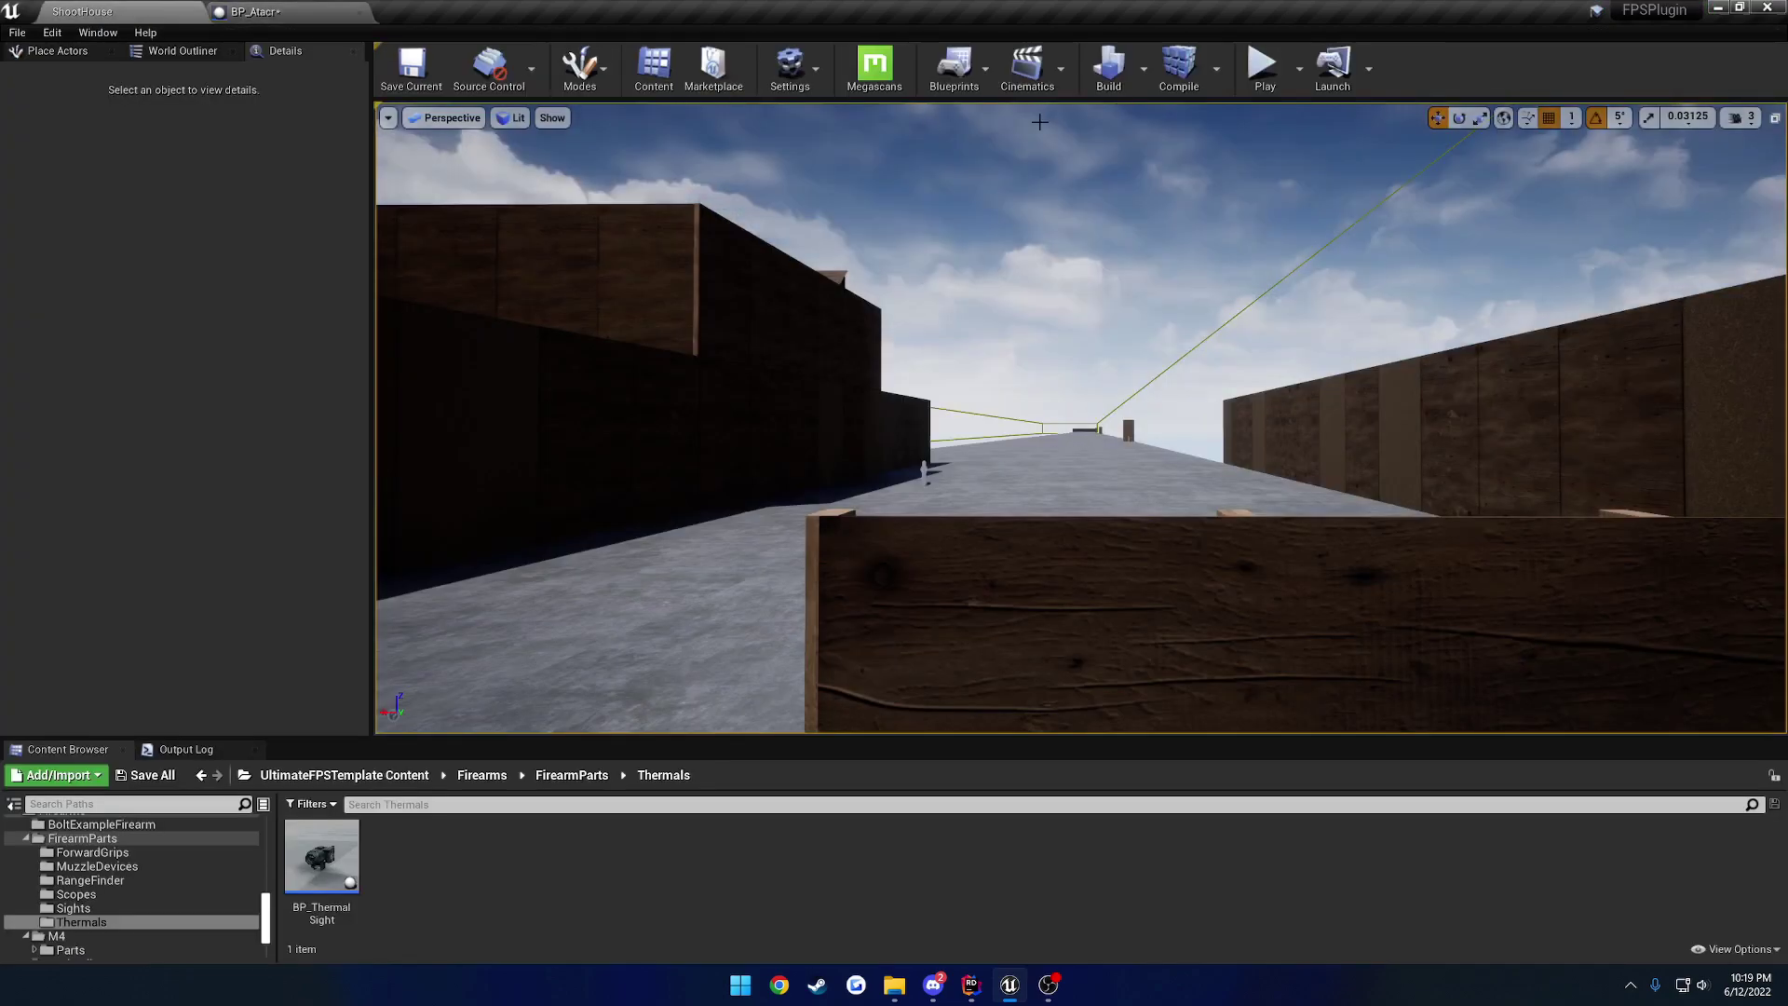
left_click(1276, 80)
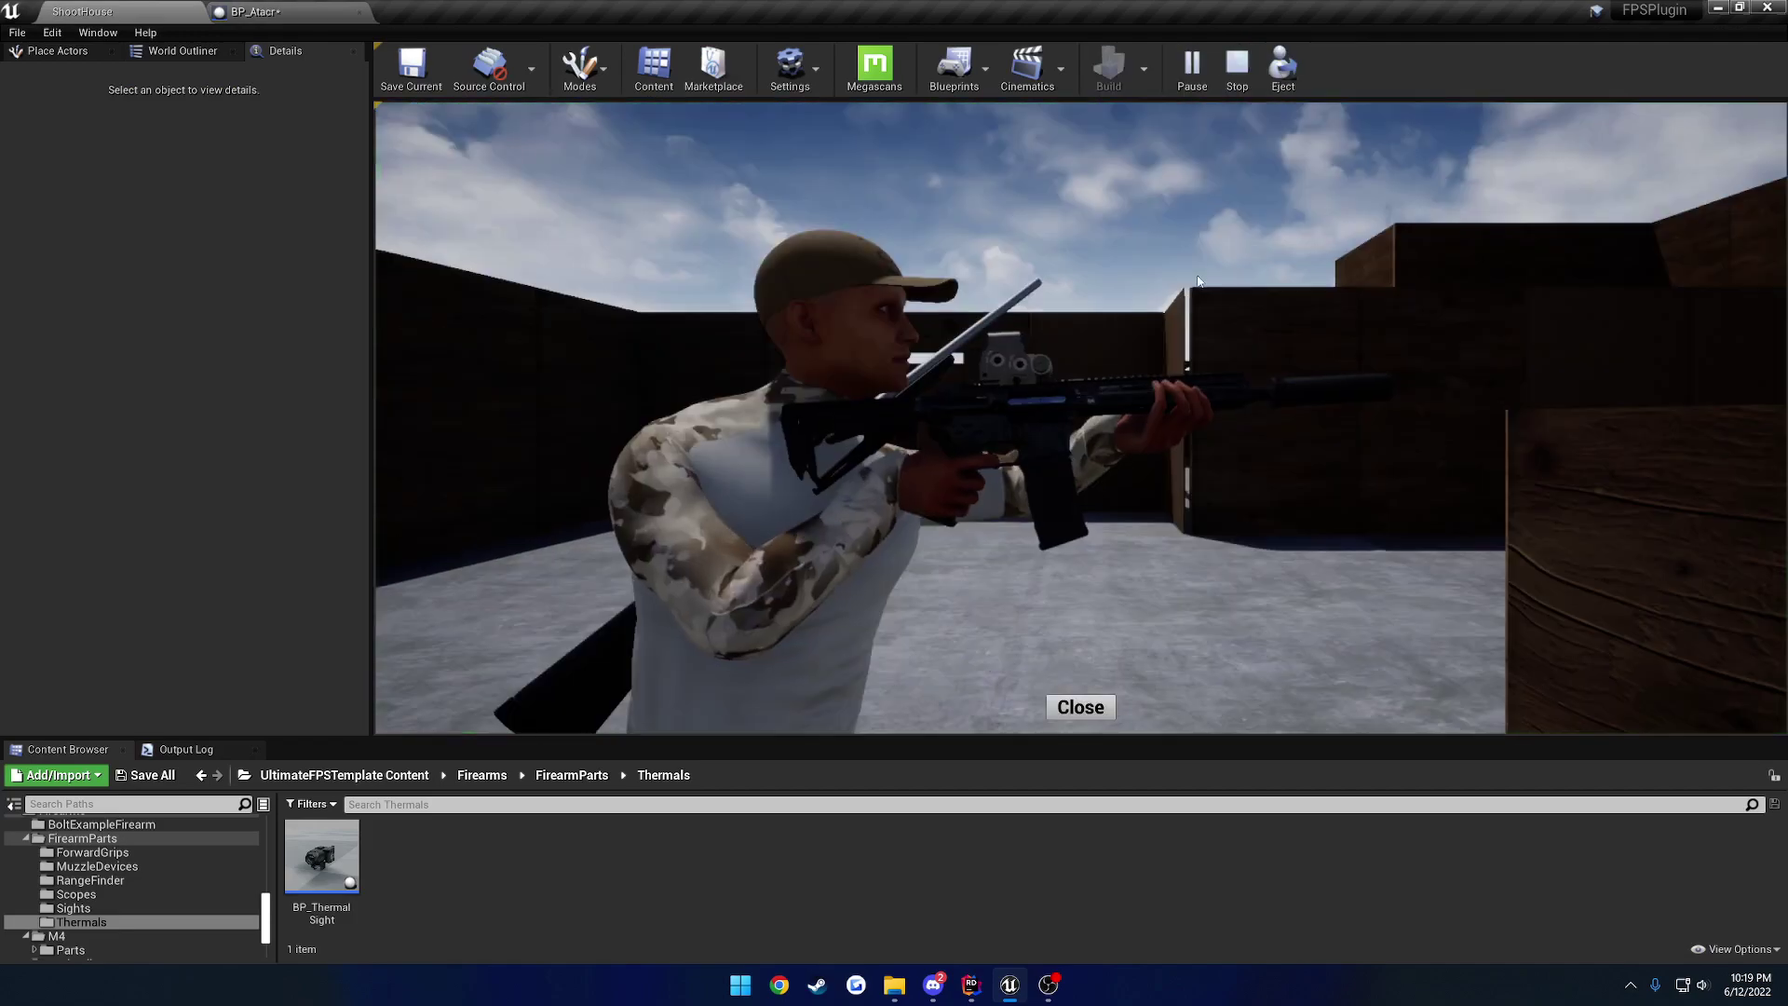
left_click(1080, 707)
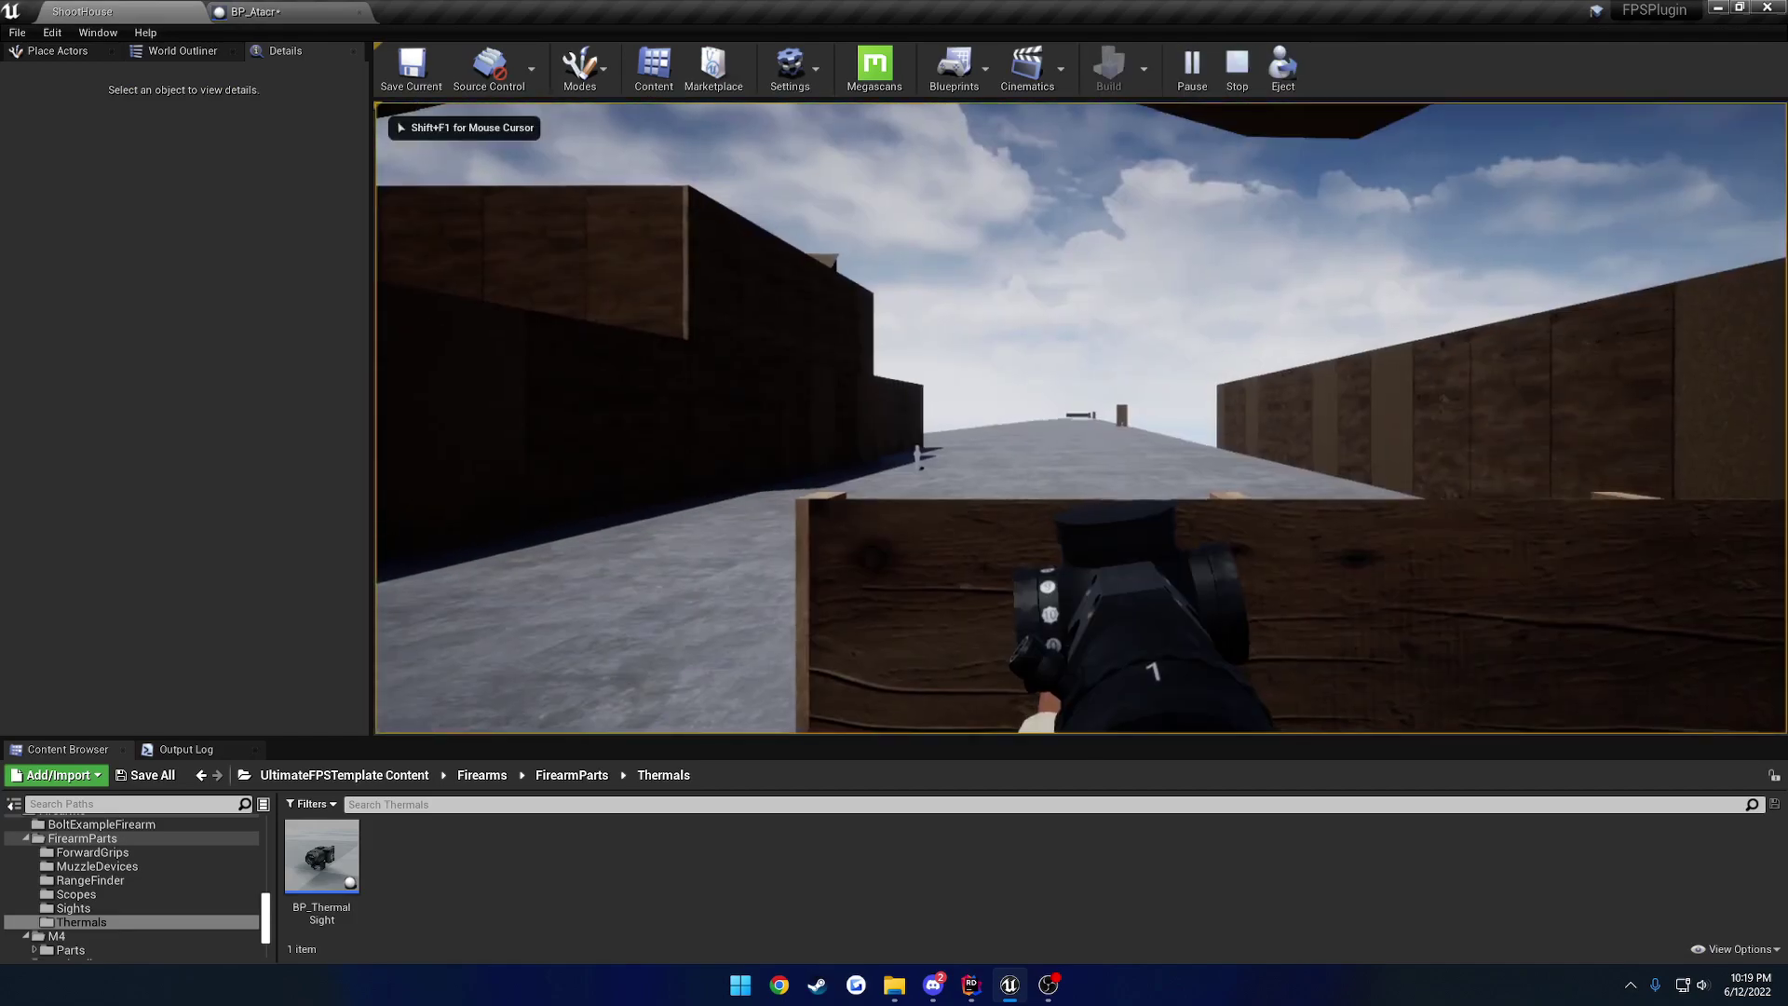
scroll(1081, 451, "up", 3)
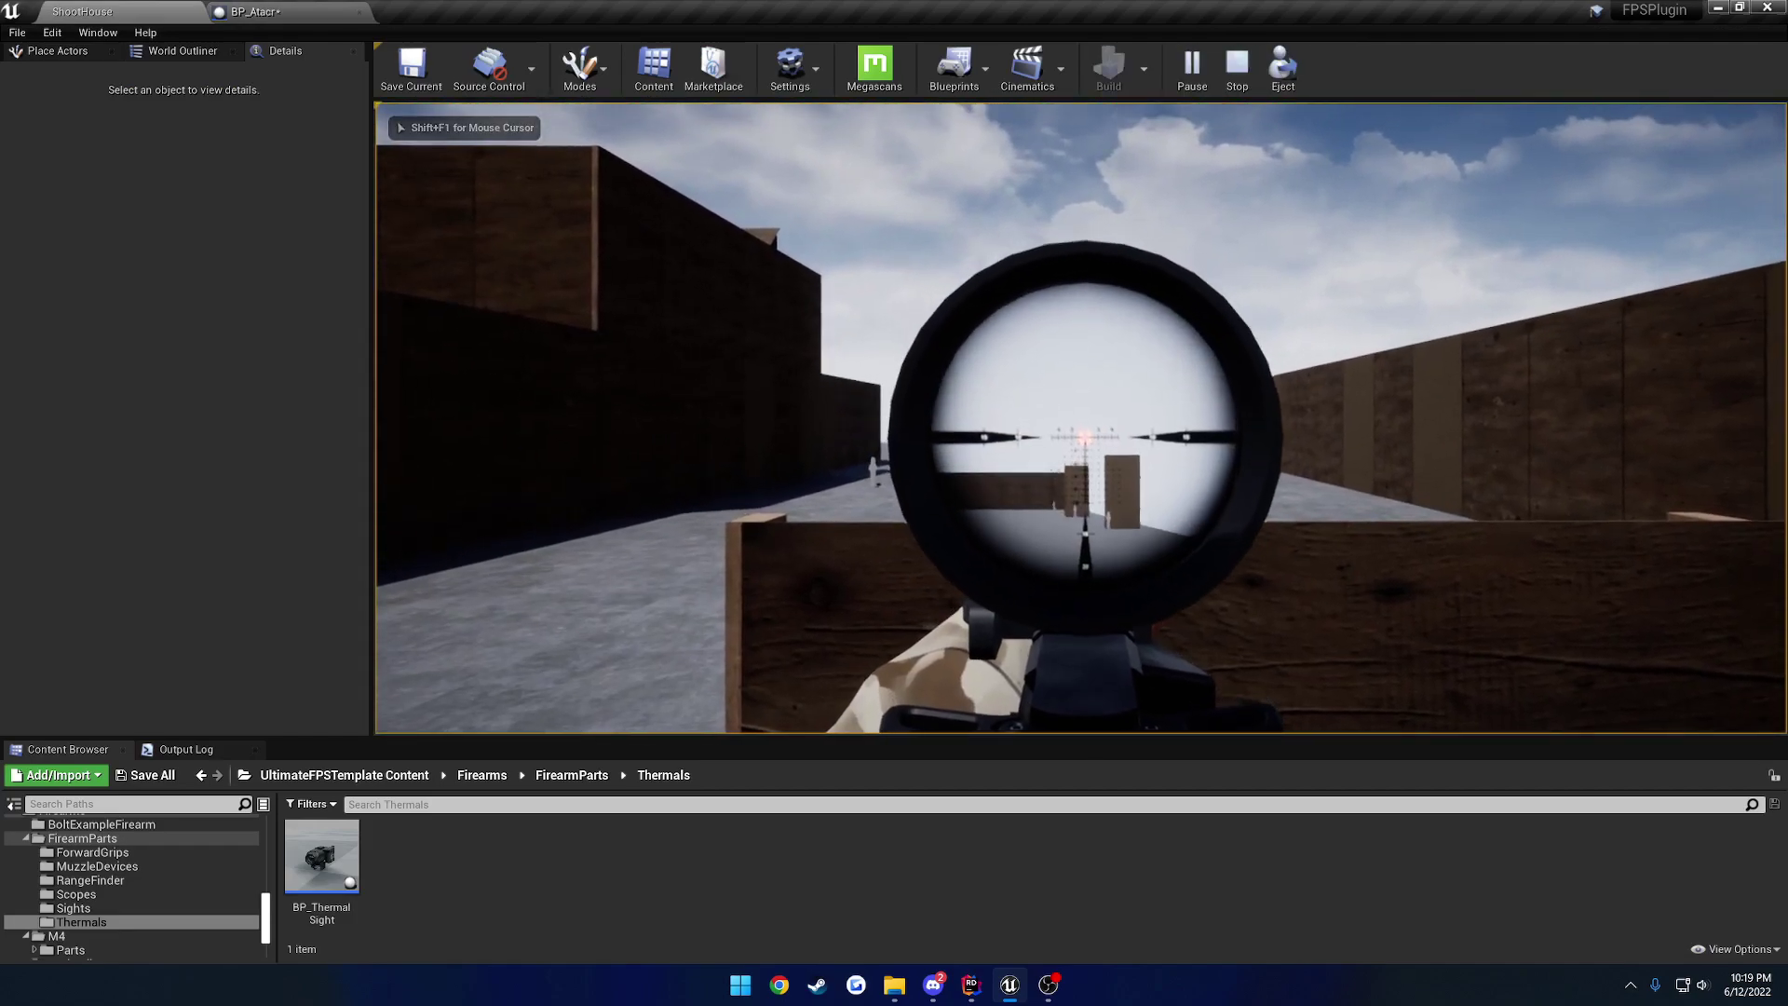
Step: Swap the rifle's optic for the thermal sight, look through it in play and end the play session
key("Tab")
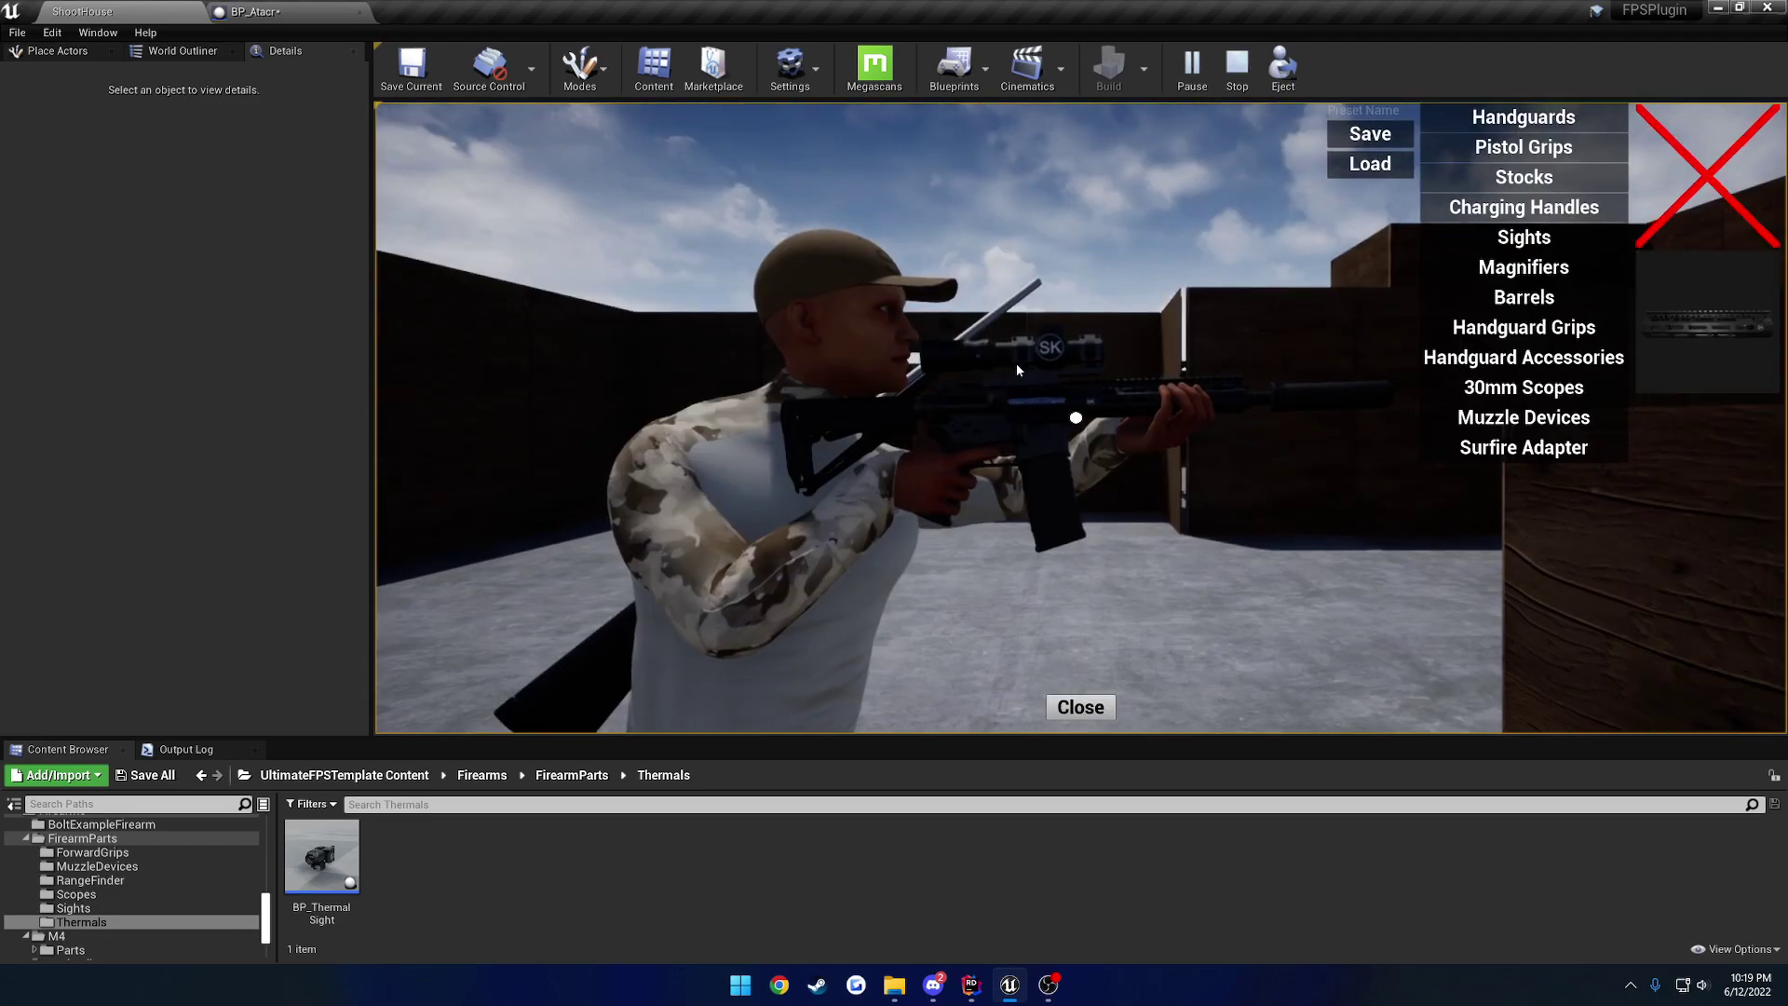
left_click(1067, 399)
scroll(1688, 596, "down", 3)
left_click(1691, 652)
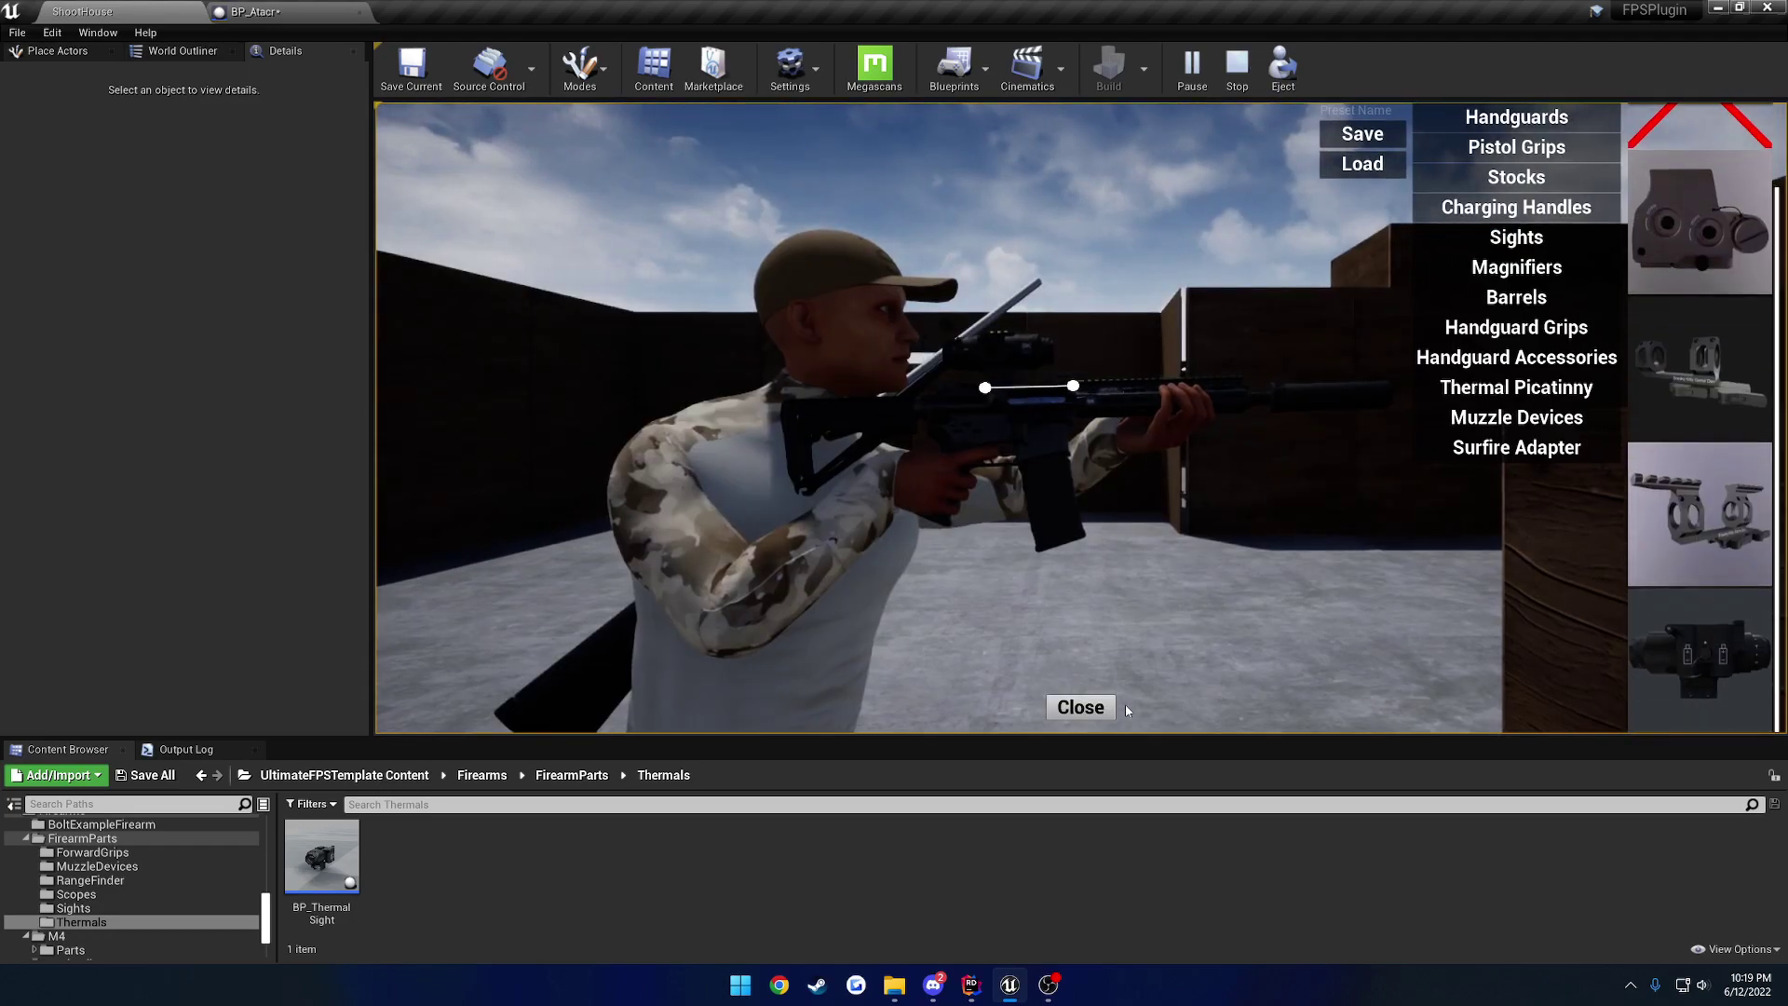
key("Tab")
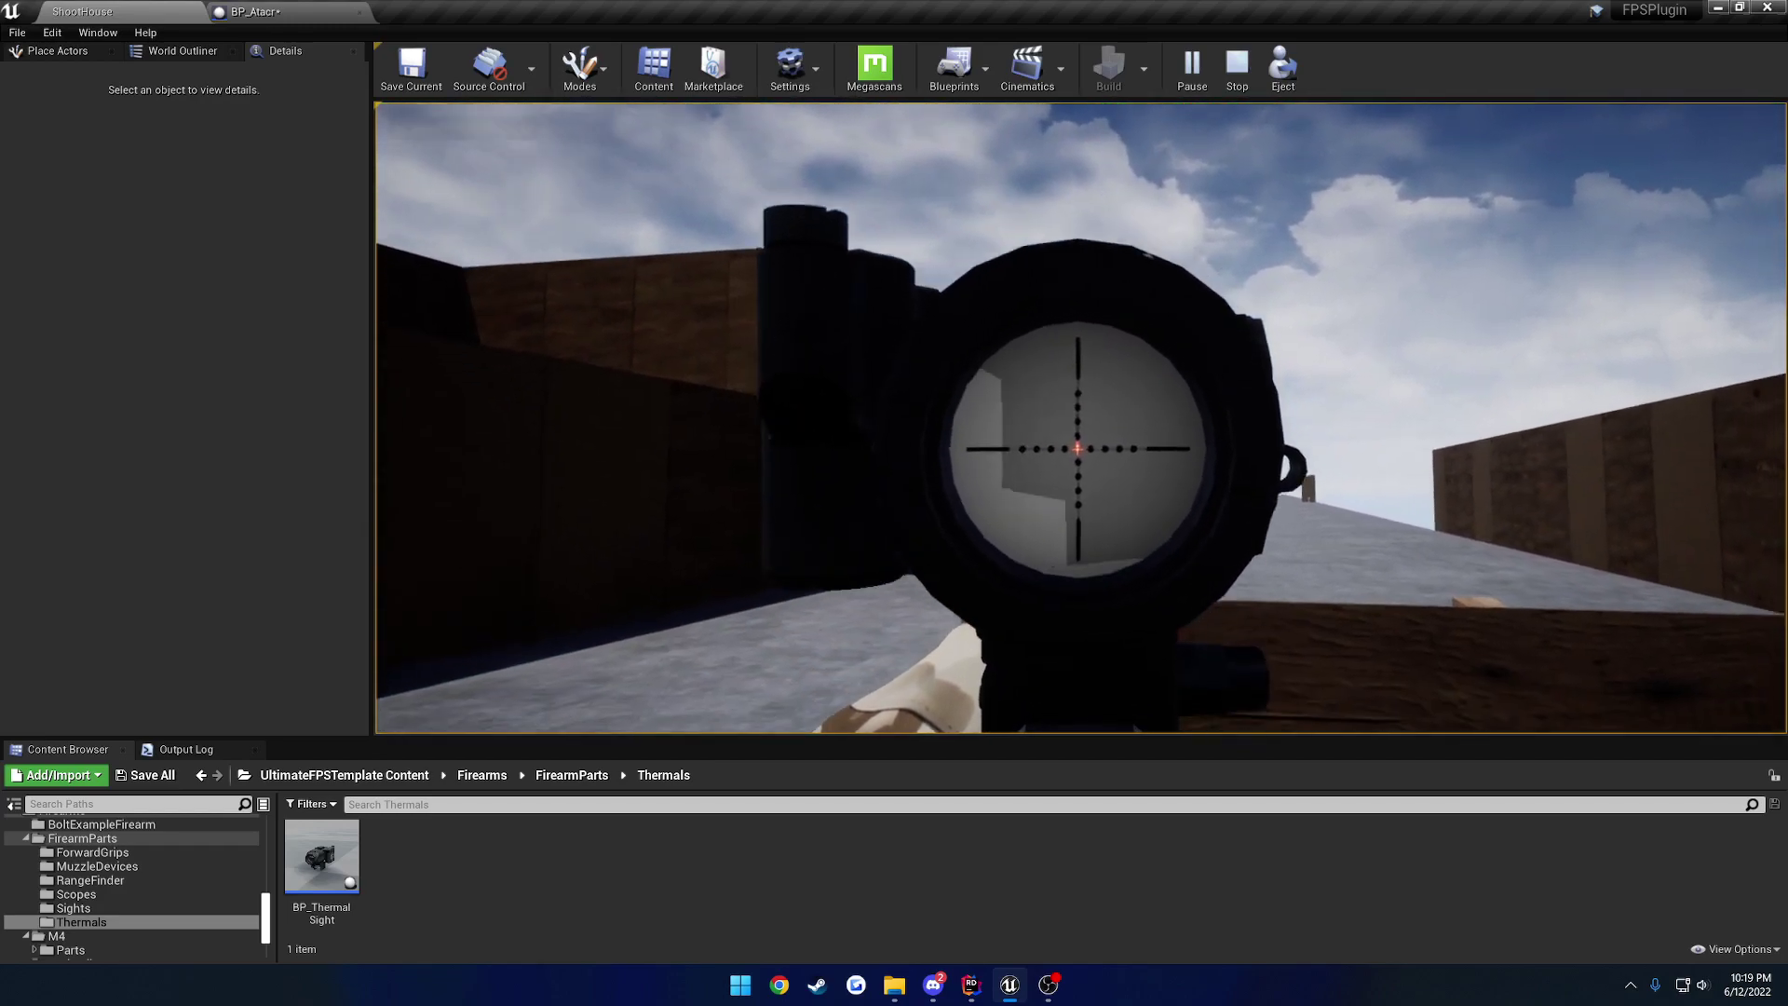
key("Escape")
Step: Inspect the Refresh Rate of the scene capture component in BP_ThermalSight, and close that blueprint
double_click(293, 861)
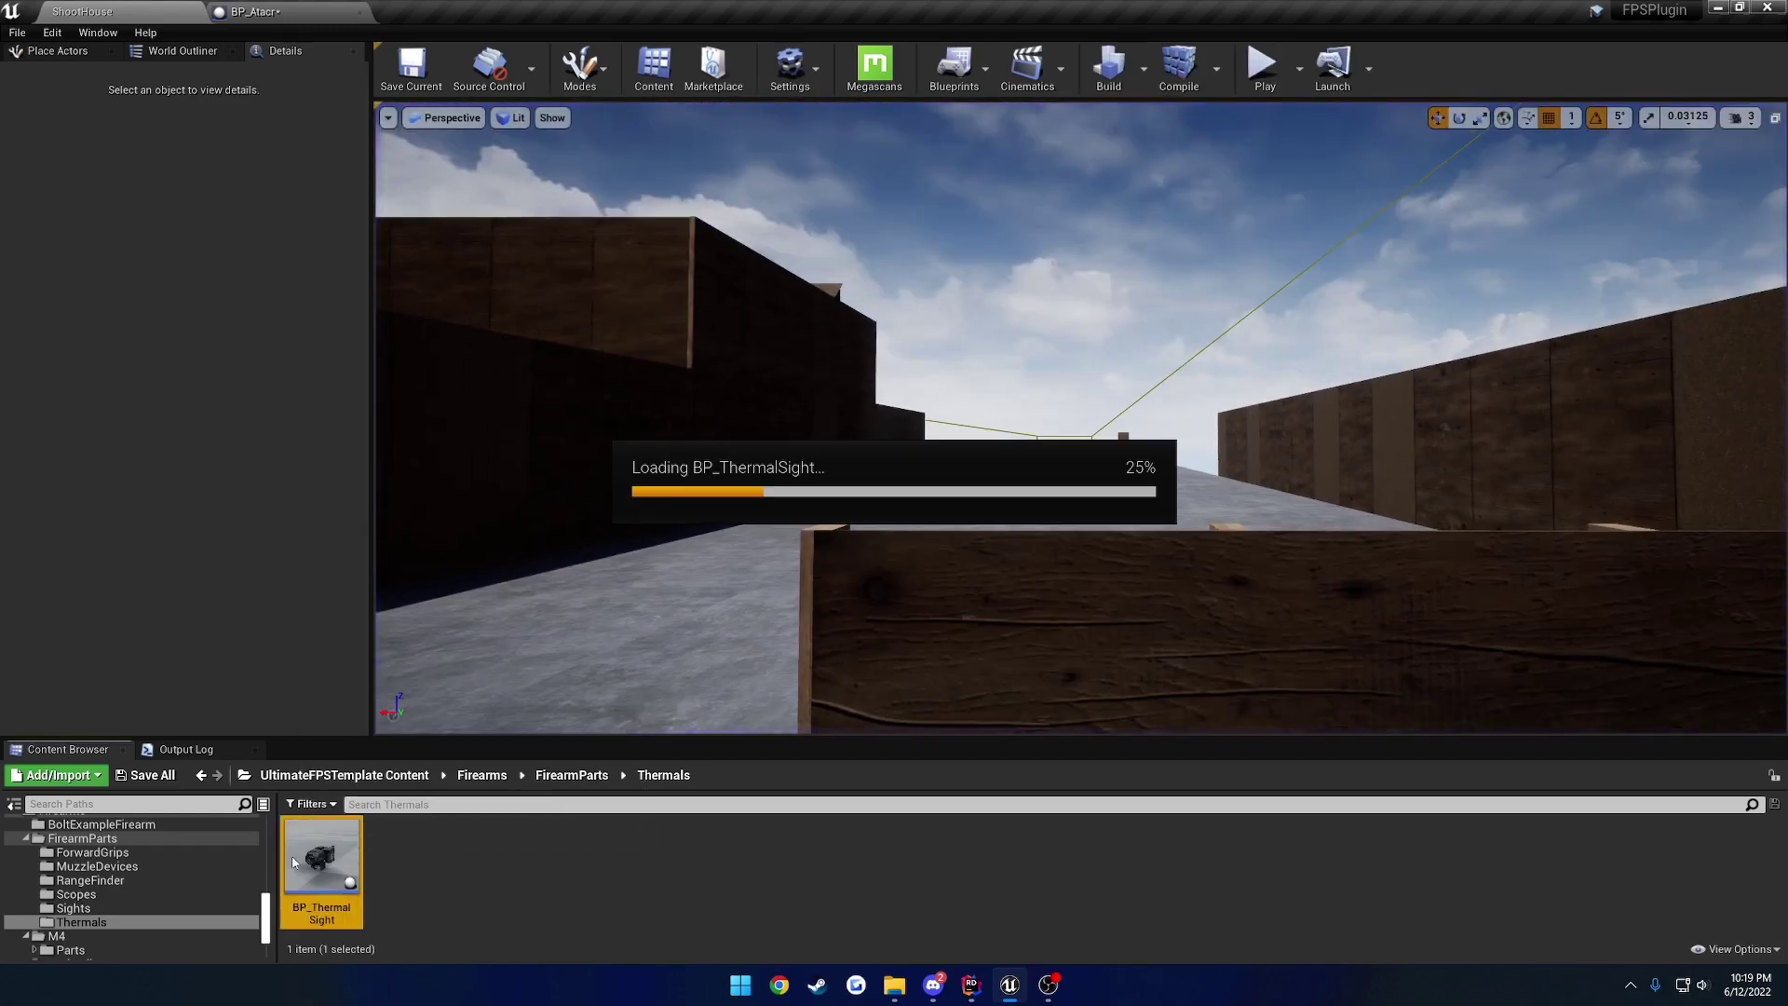
left_click(121, 157)
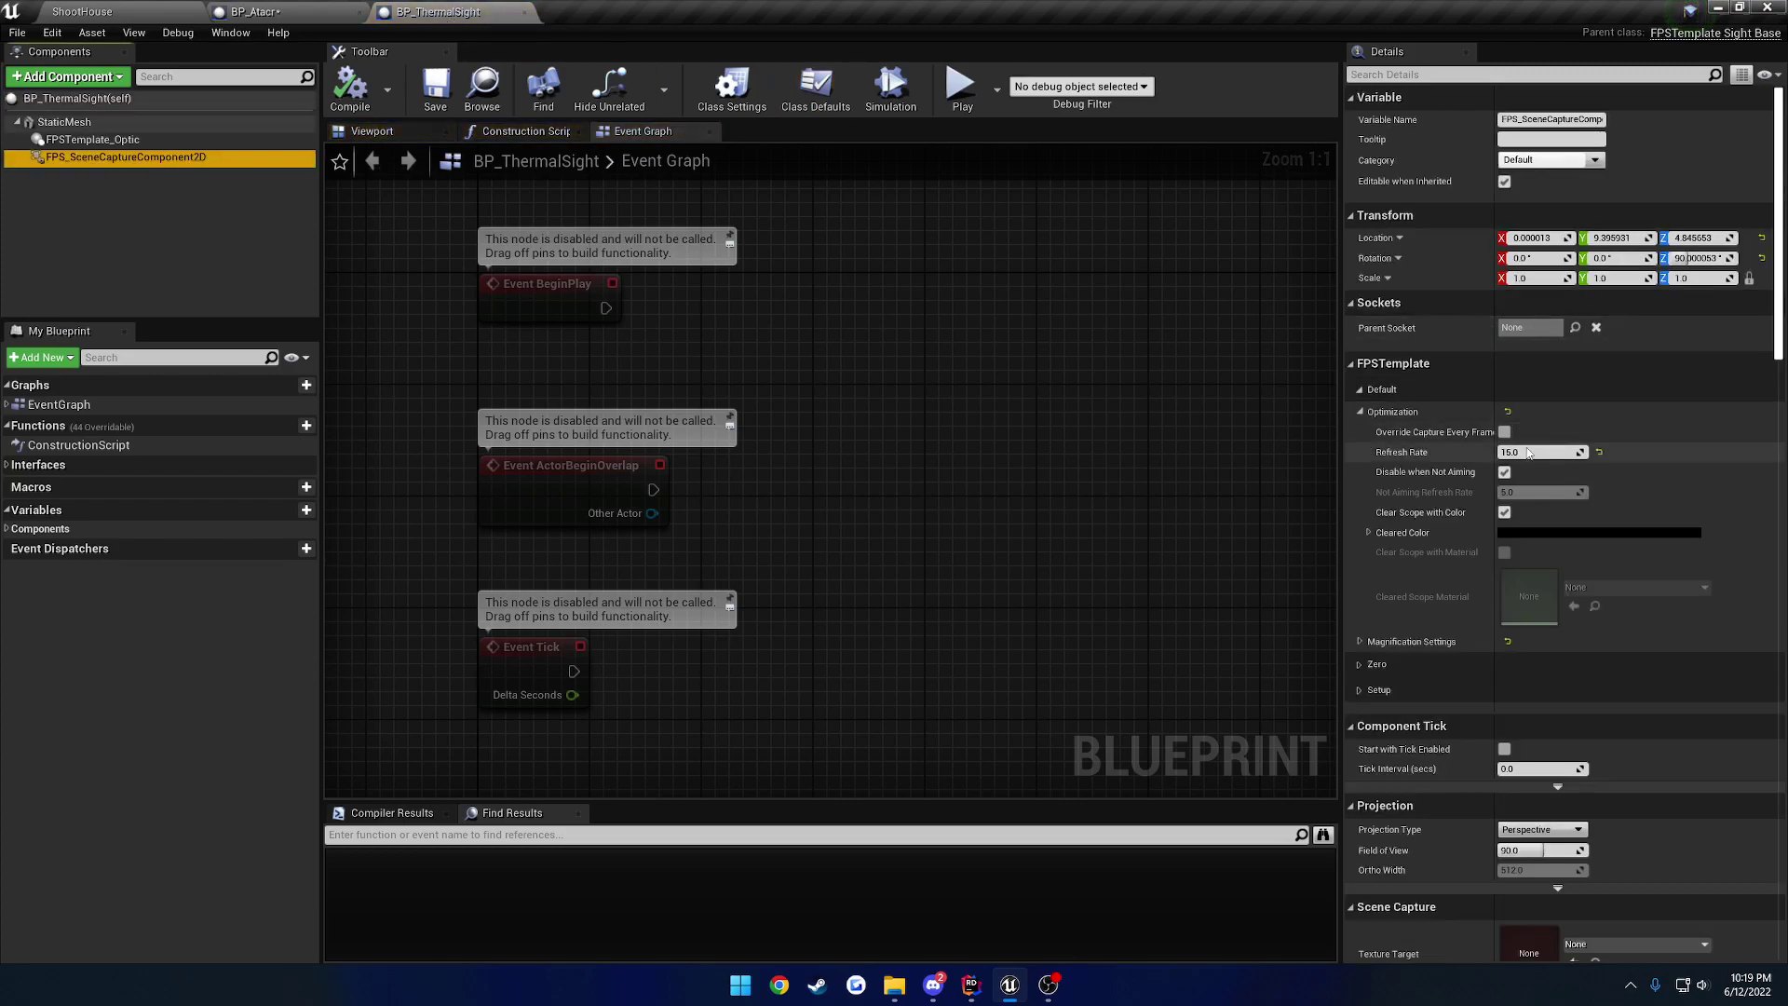
left_click(524, 11)
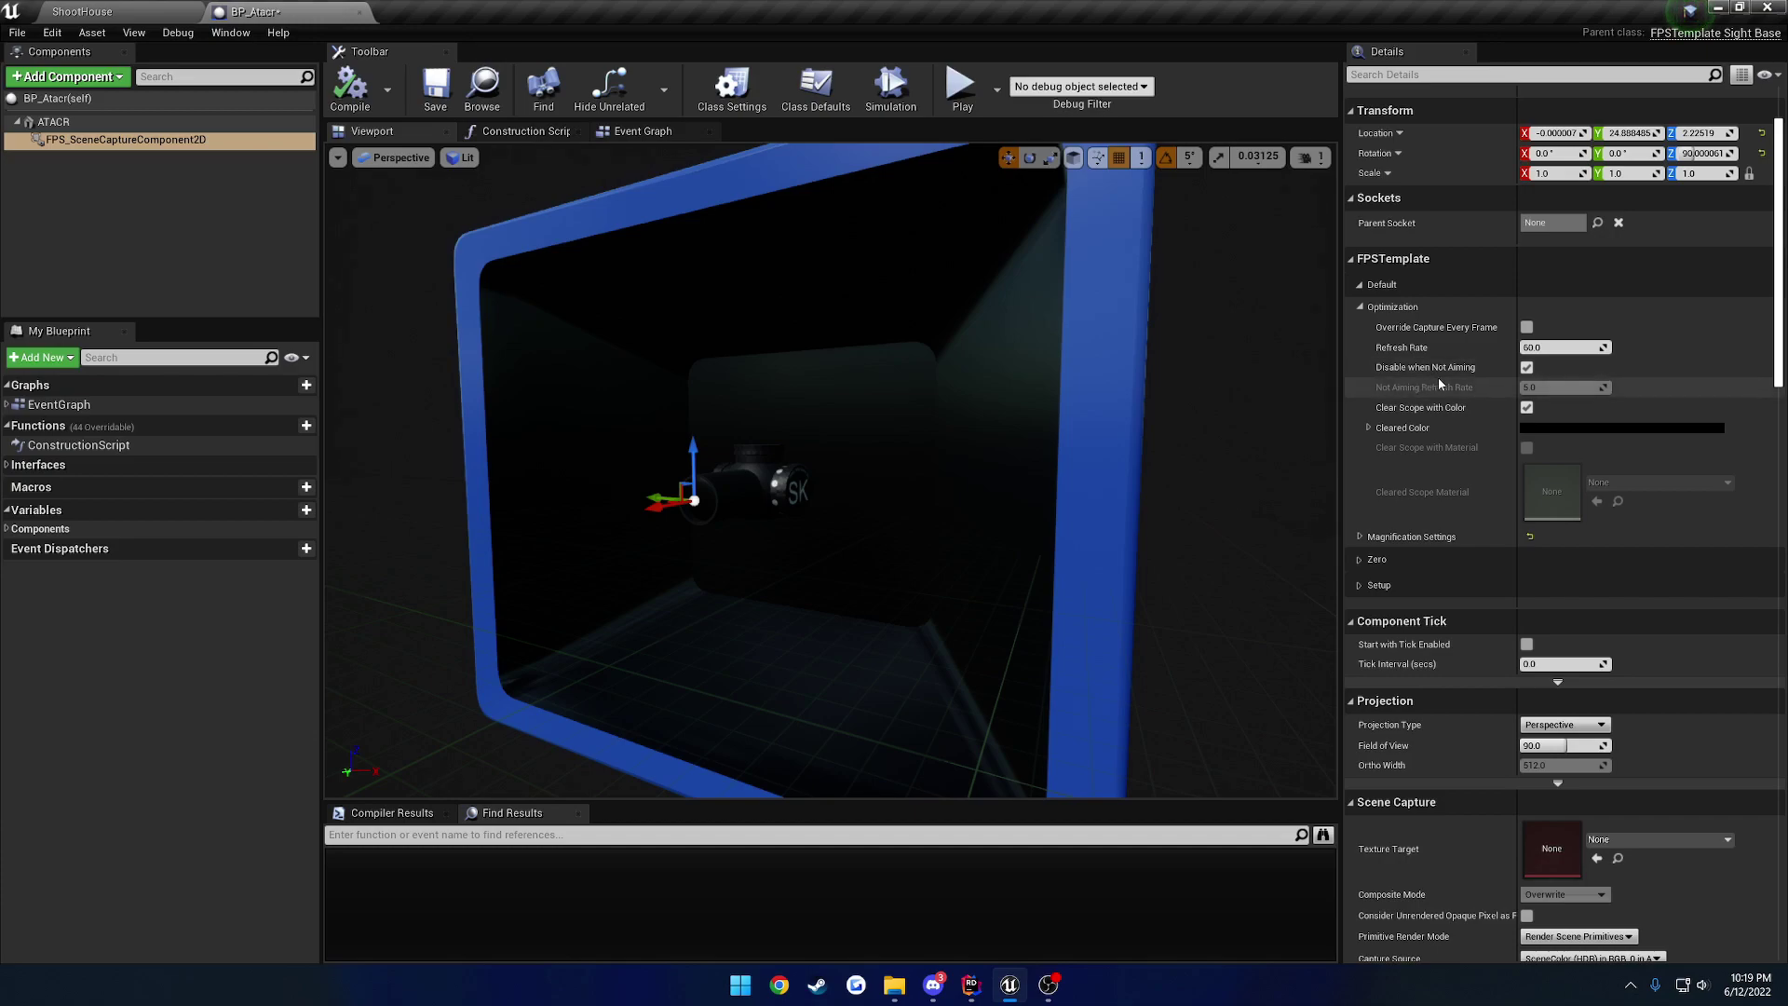
Step: Turn off Disable when Not Aiming on the ATACR scene capture and test the scope's zoom by playing ShootHouse
mouse_move(1459, 377)
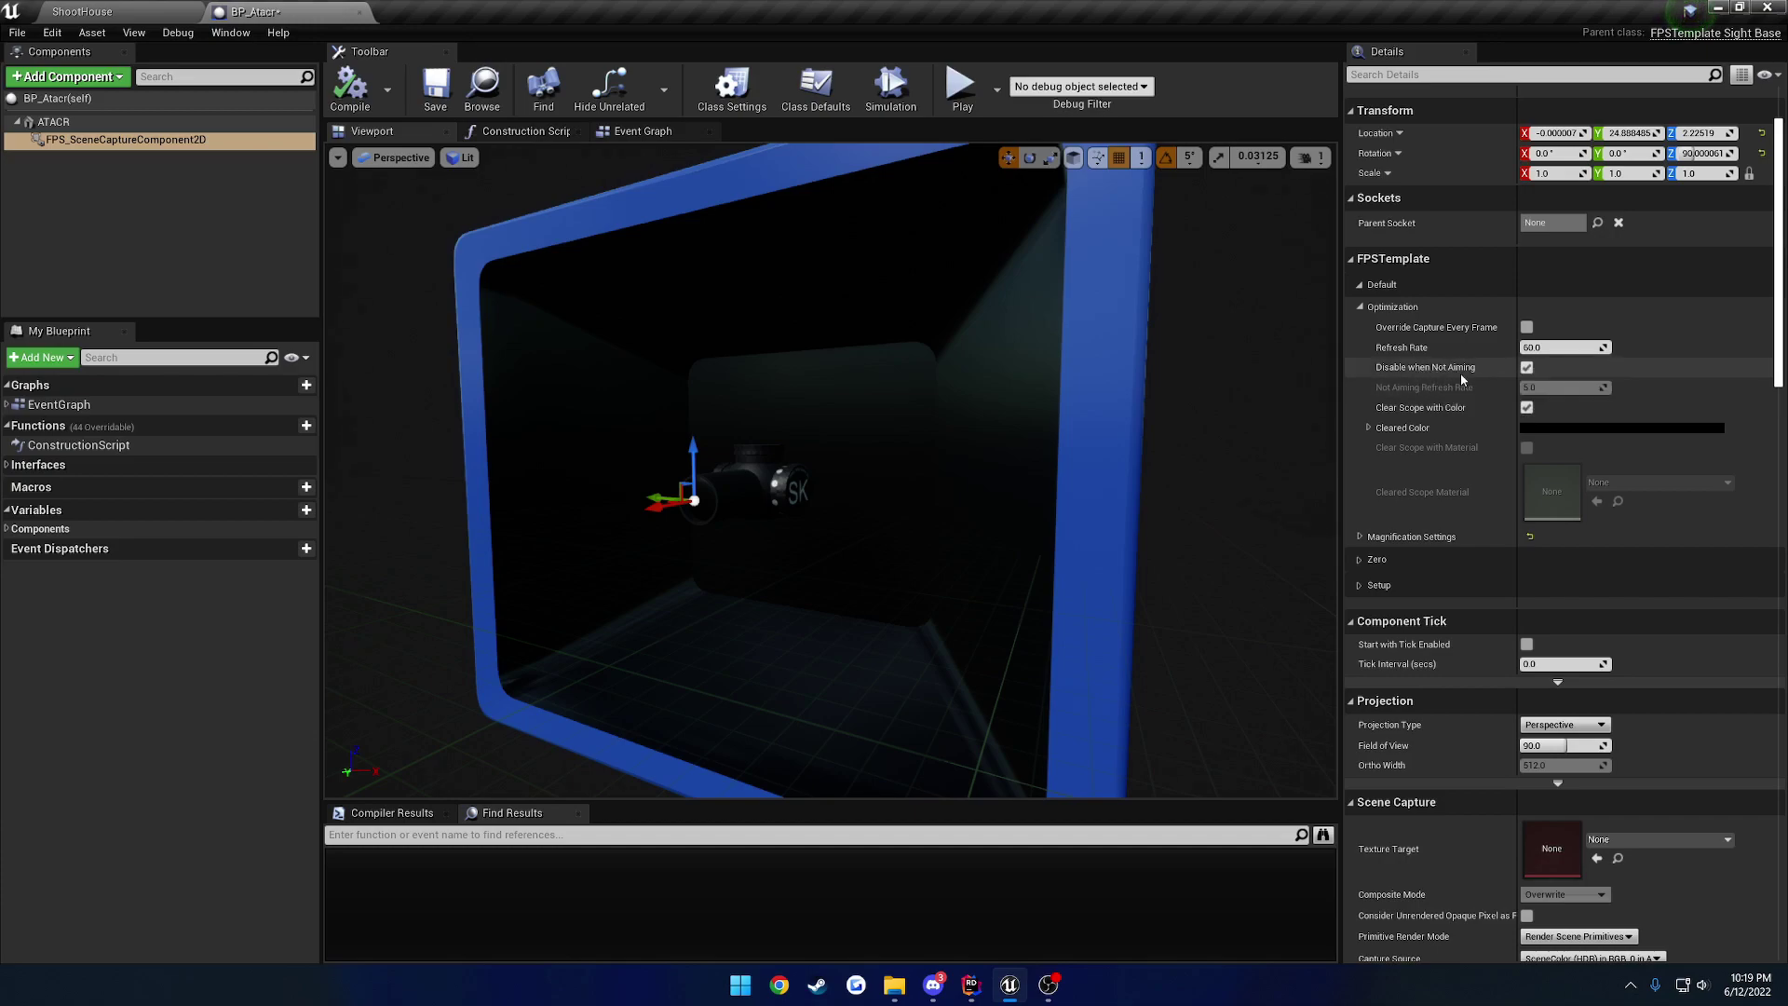
left_click(1527, 369)
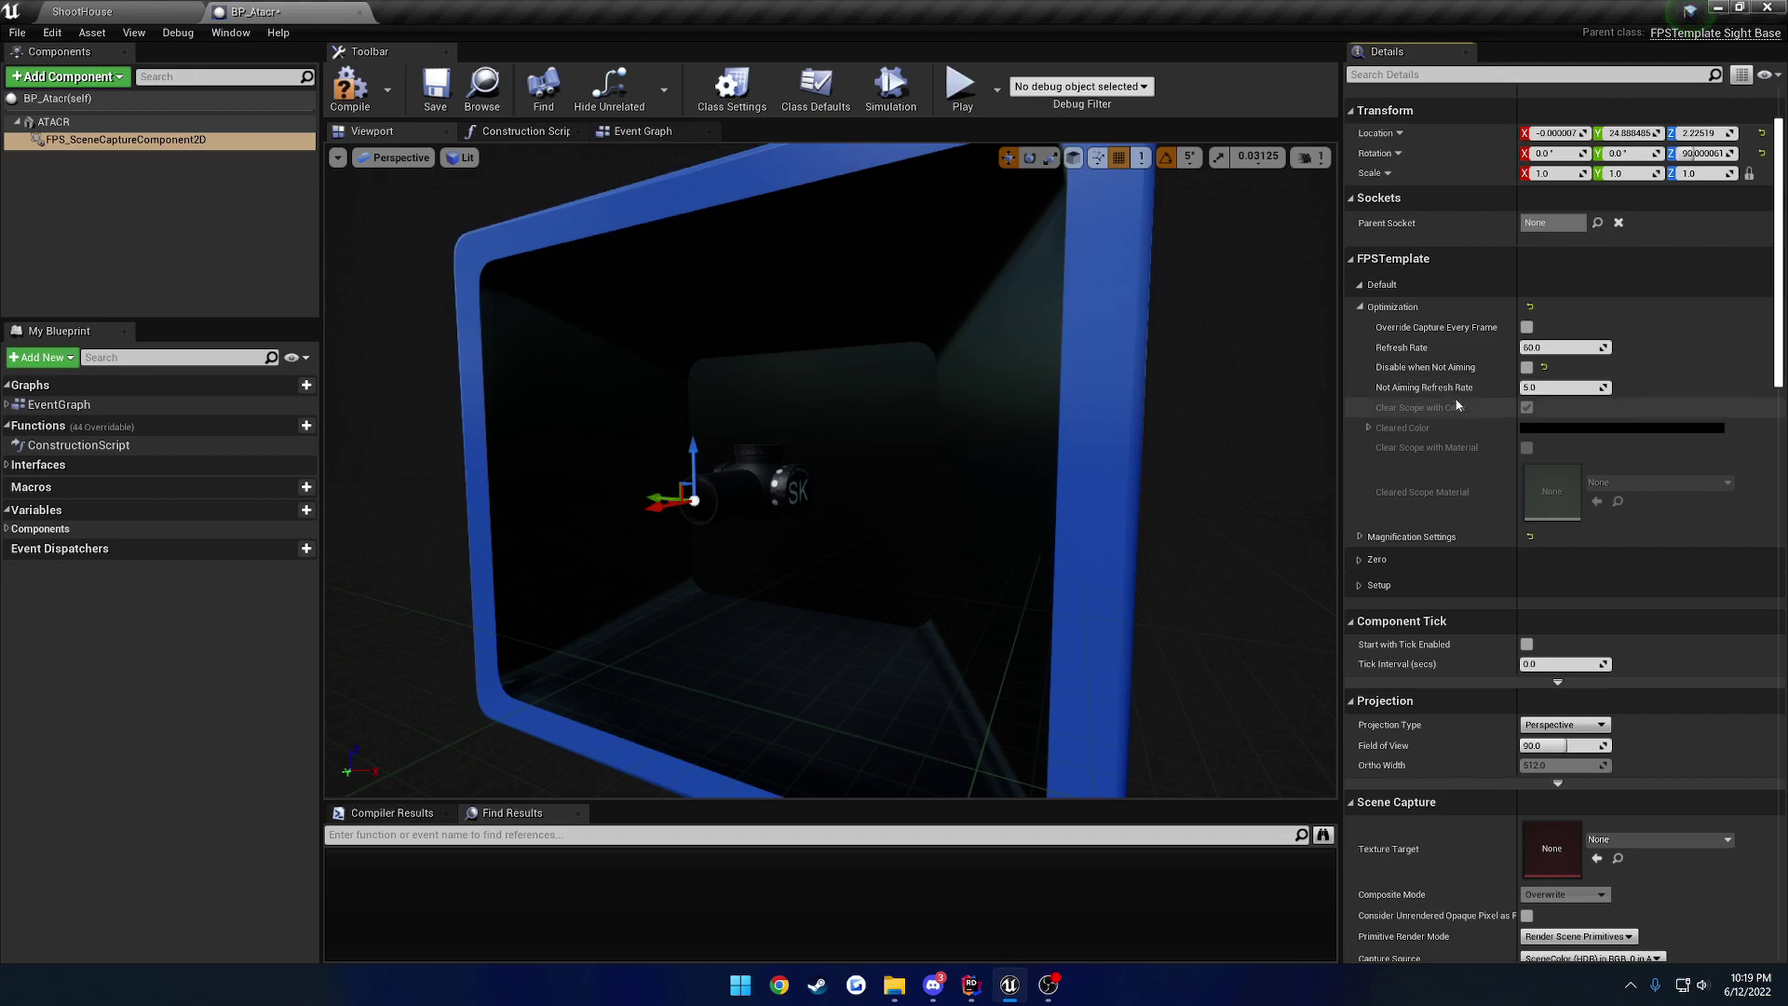
left_click(82, 11)
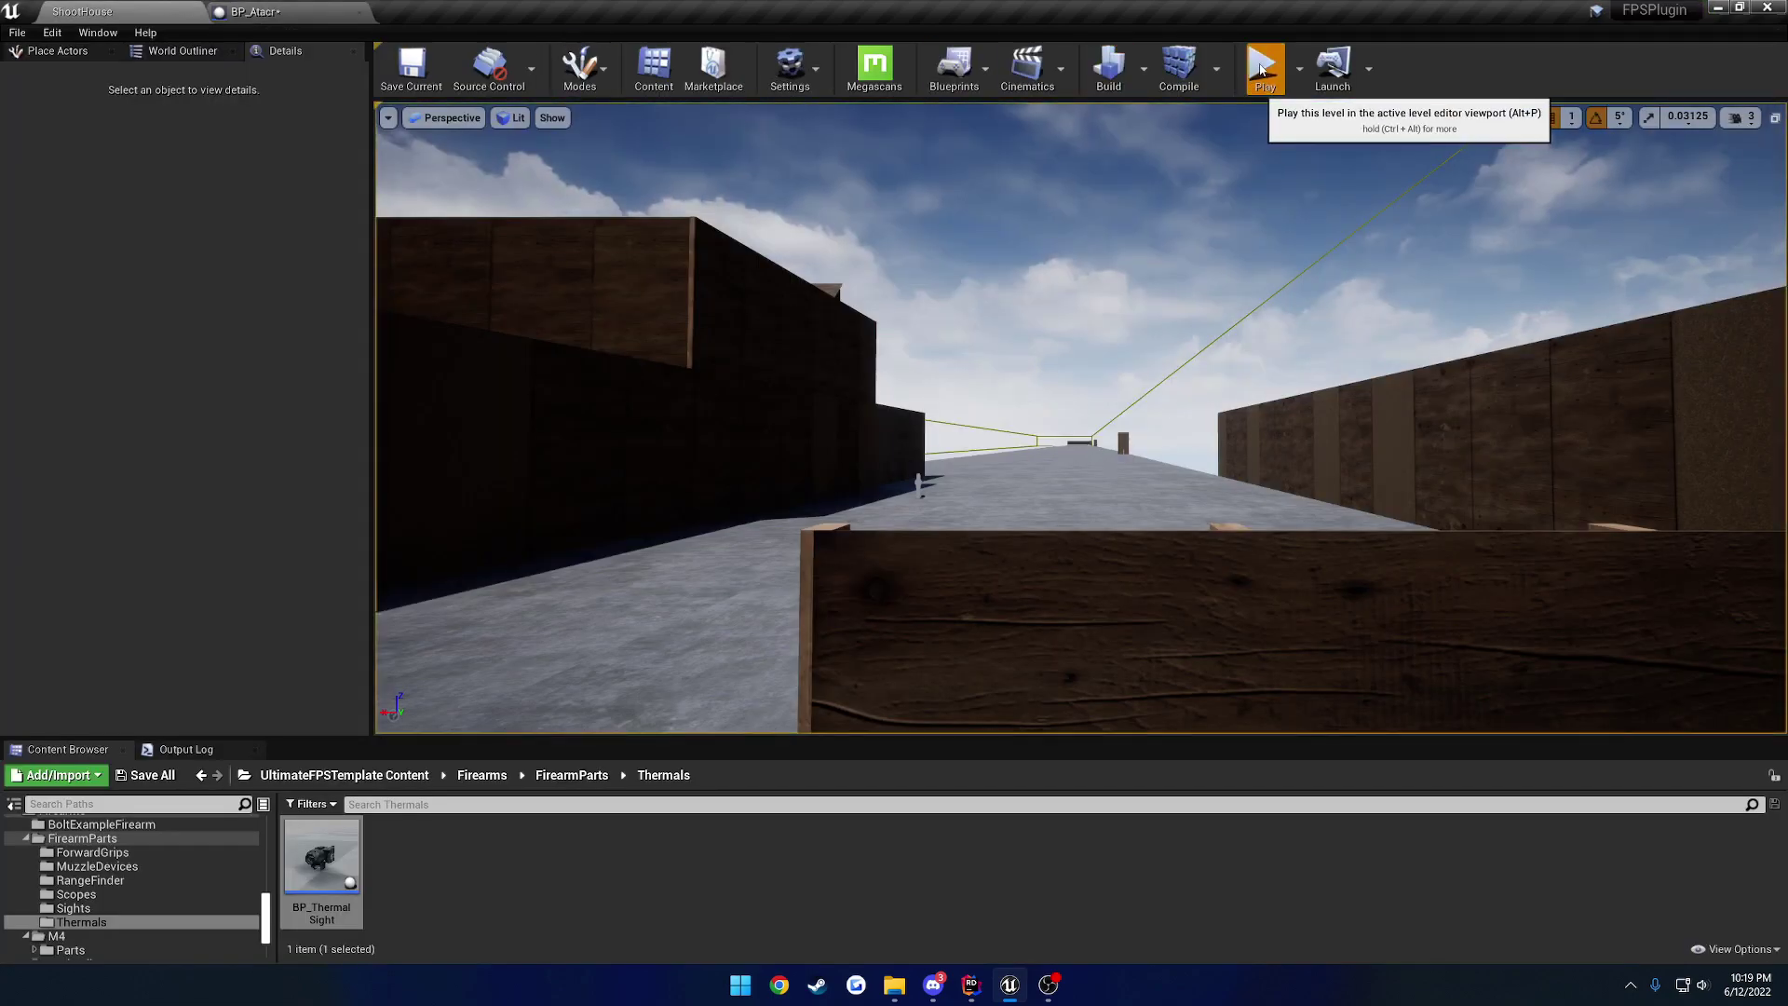
left_click(1261, 69)
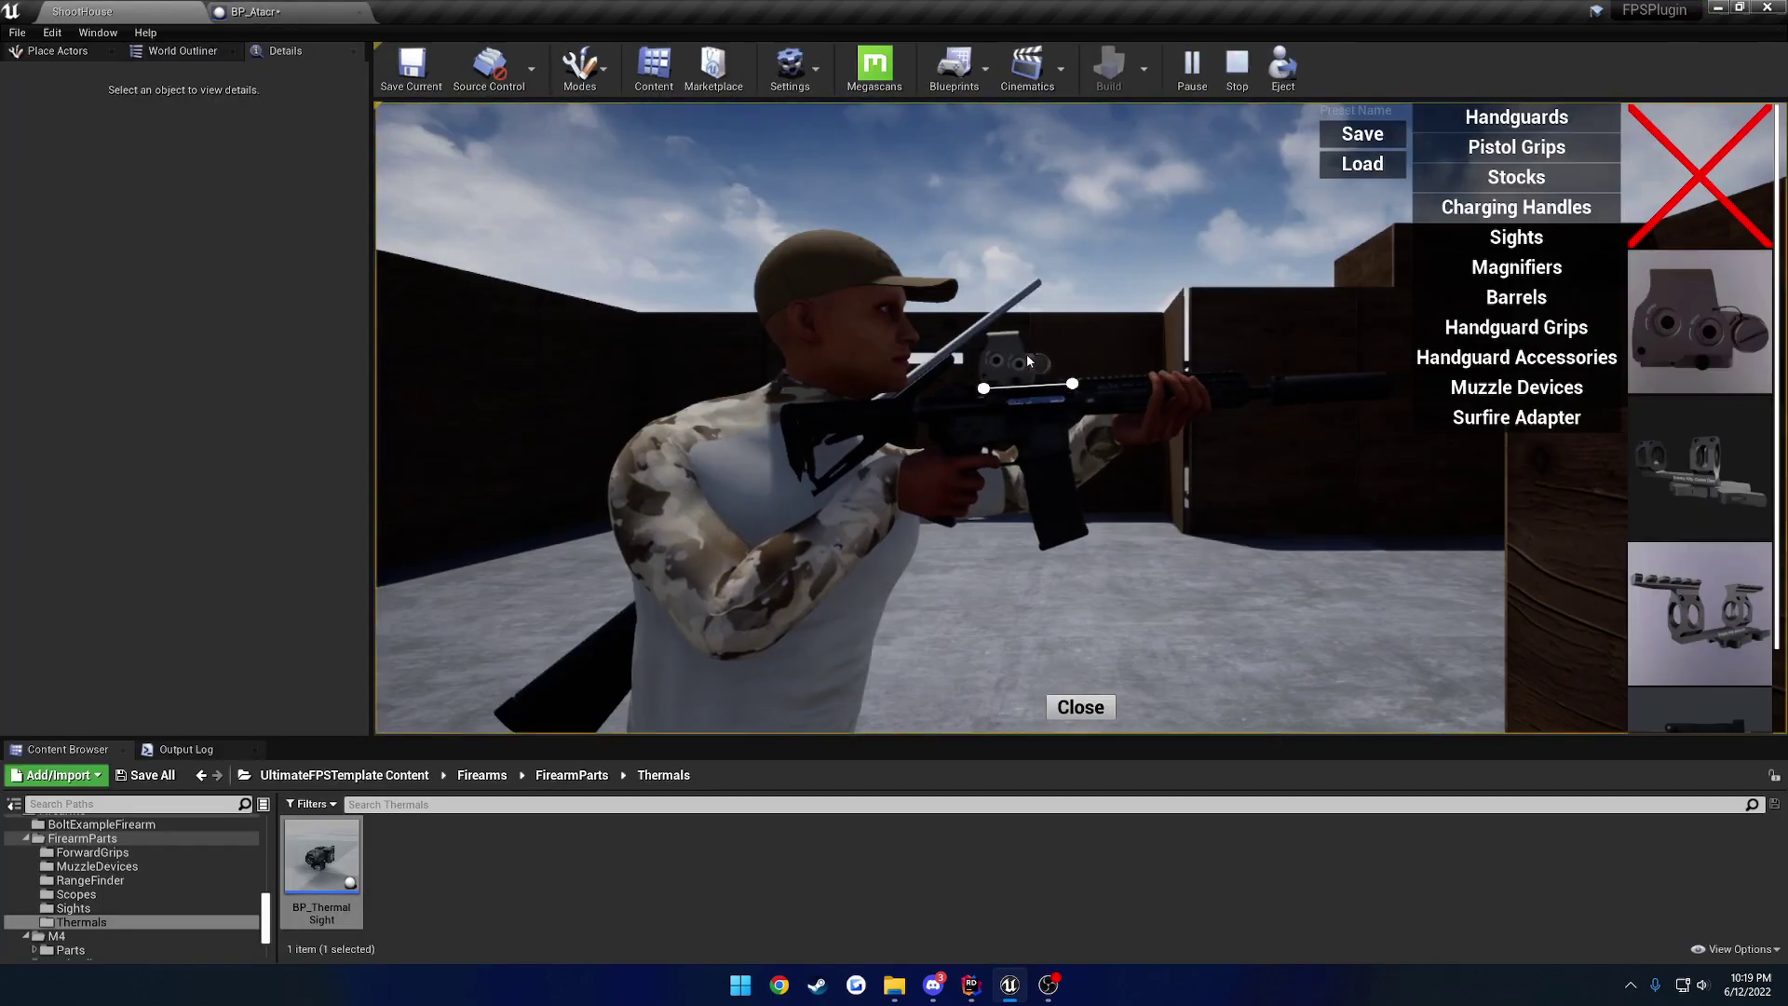
left_click(1085, 707)
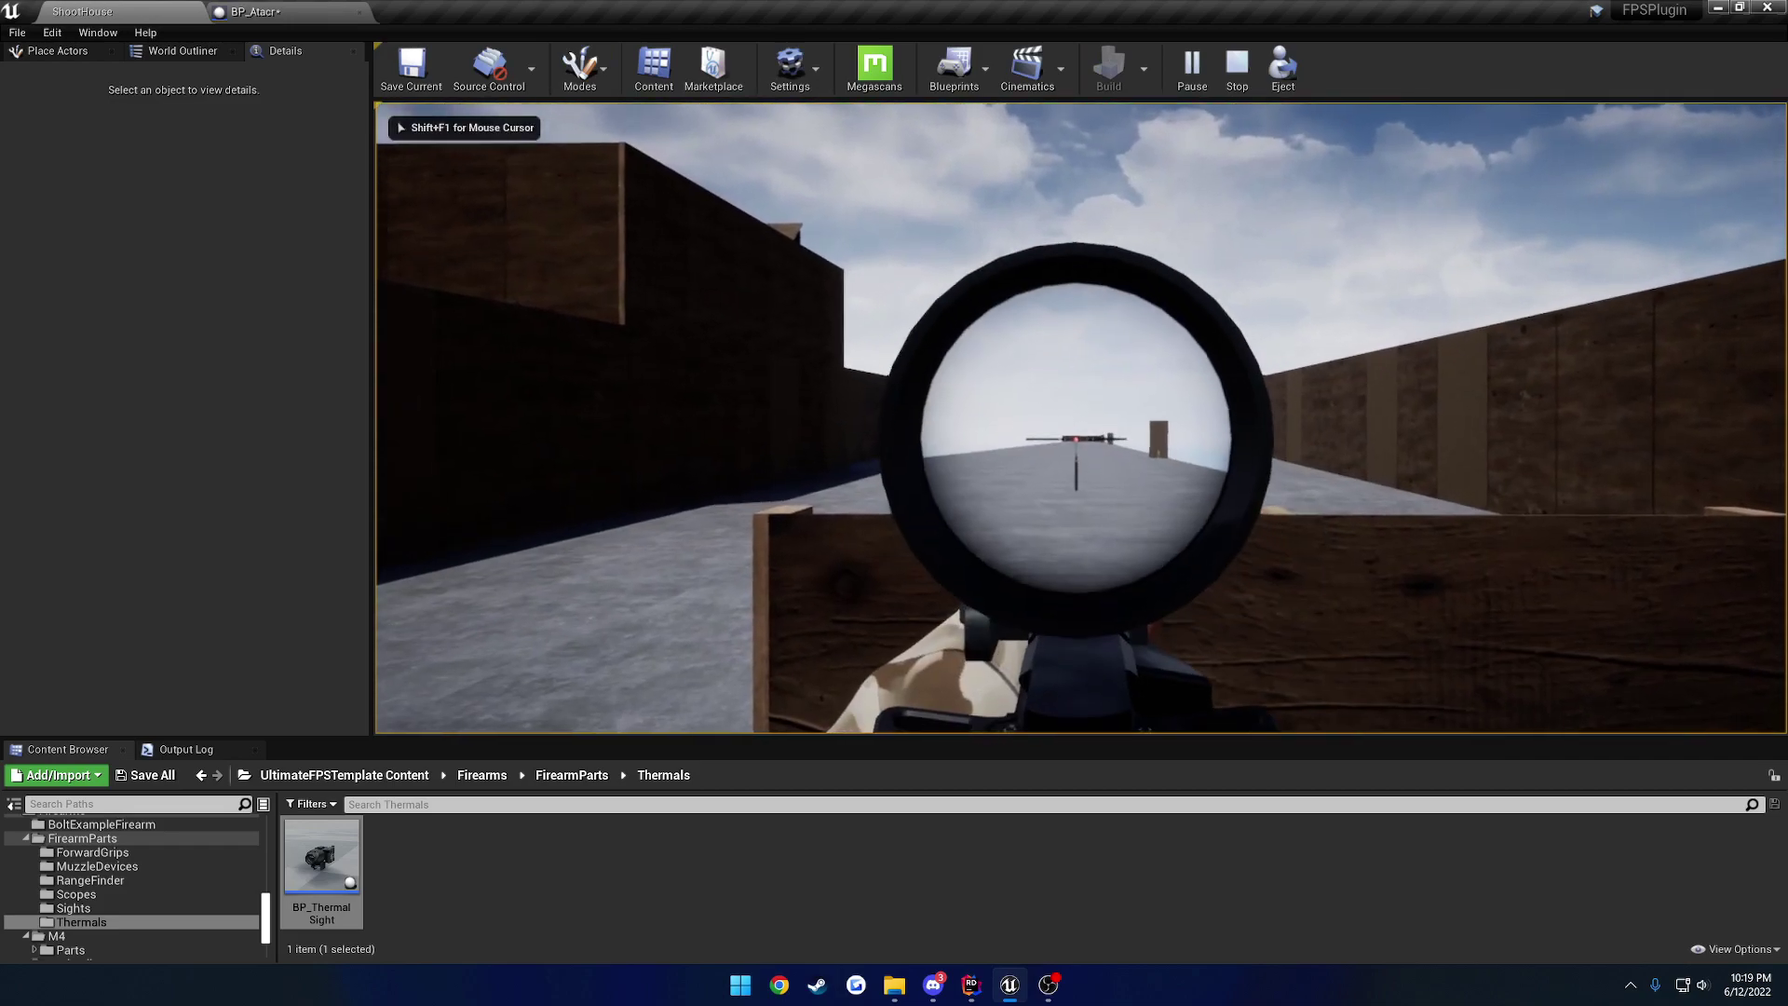
scroll(1081, 419, "up", 3)
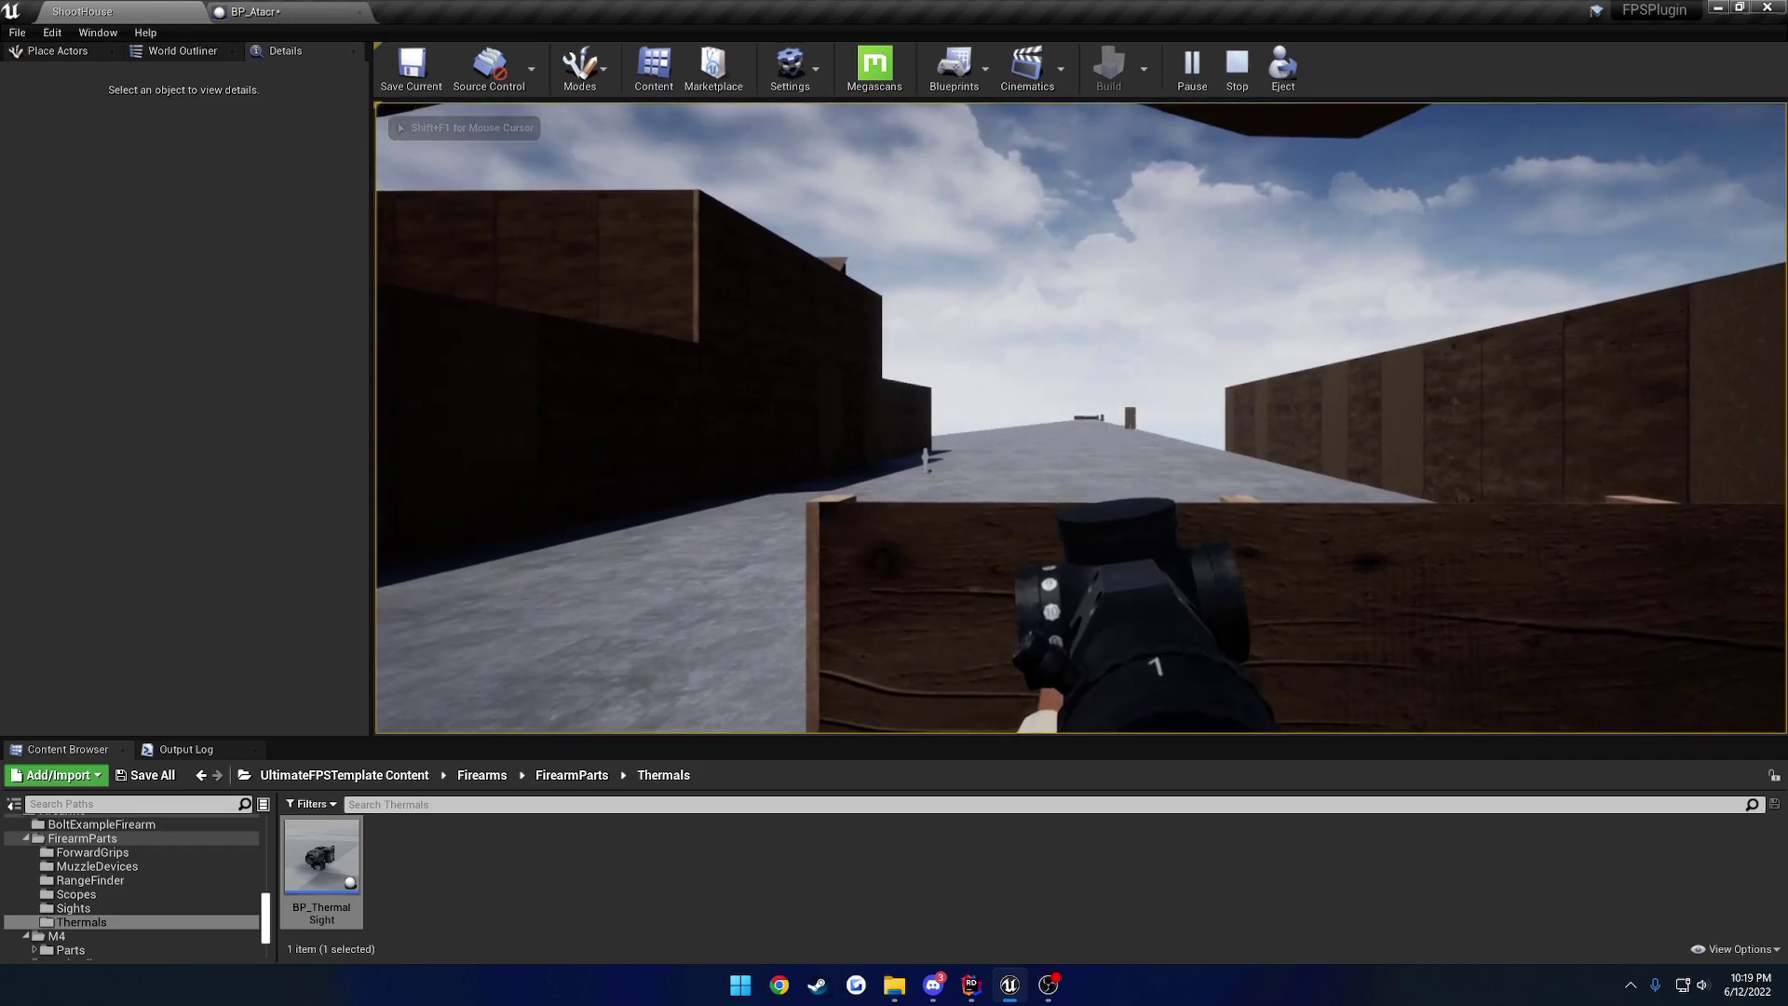
Step: Eject from the player, examine the ATACR lens image while not aiming, and stop the play session
key("F8")
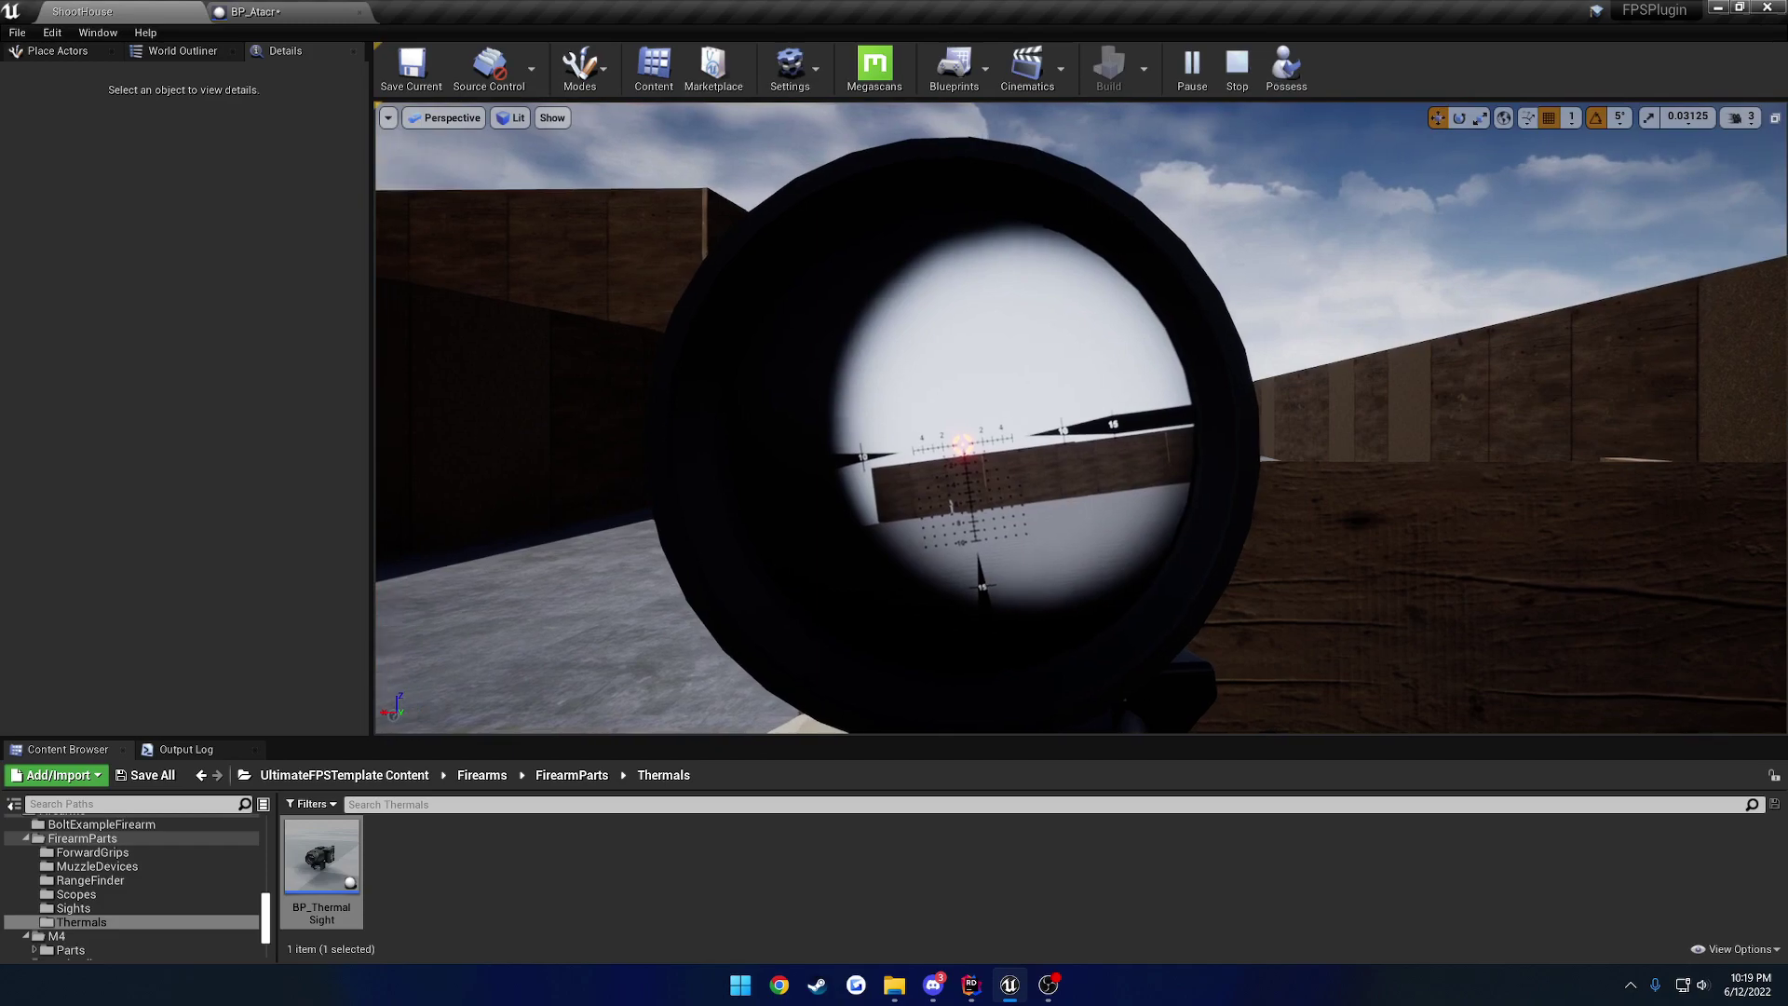
left_click(1111, 462)
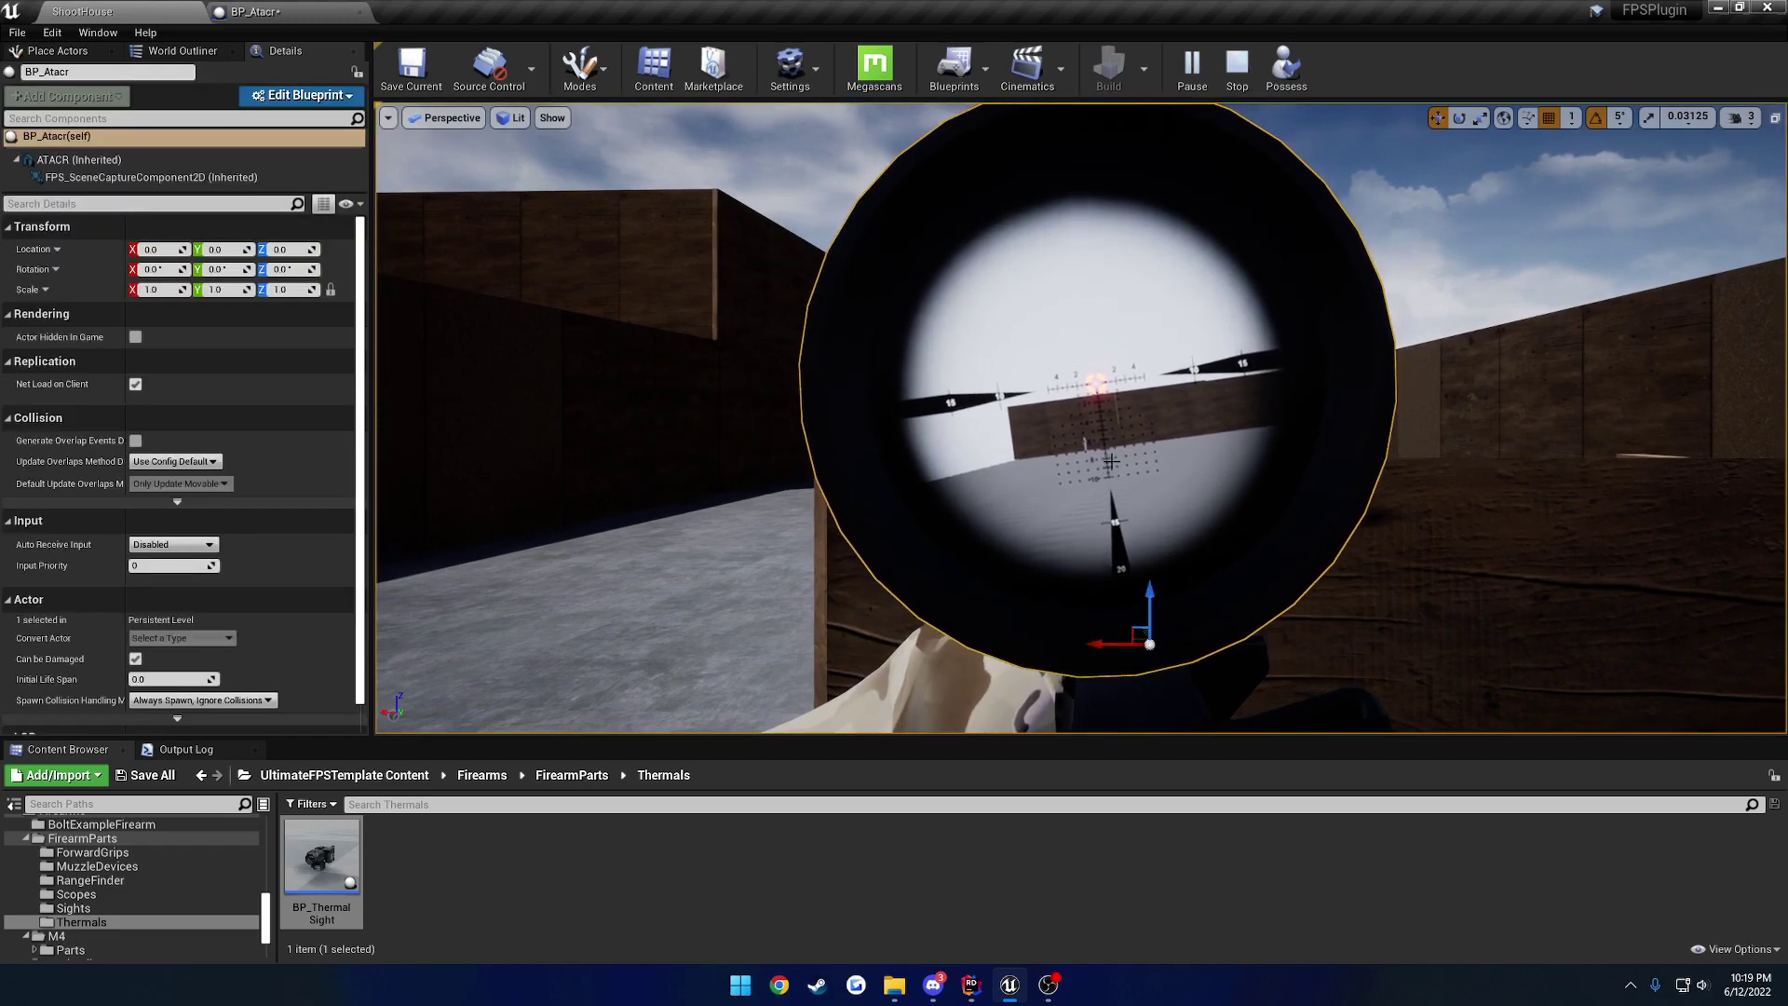
scroll(1150, 407, "down", 2)
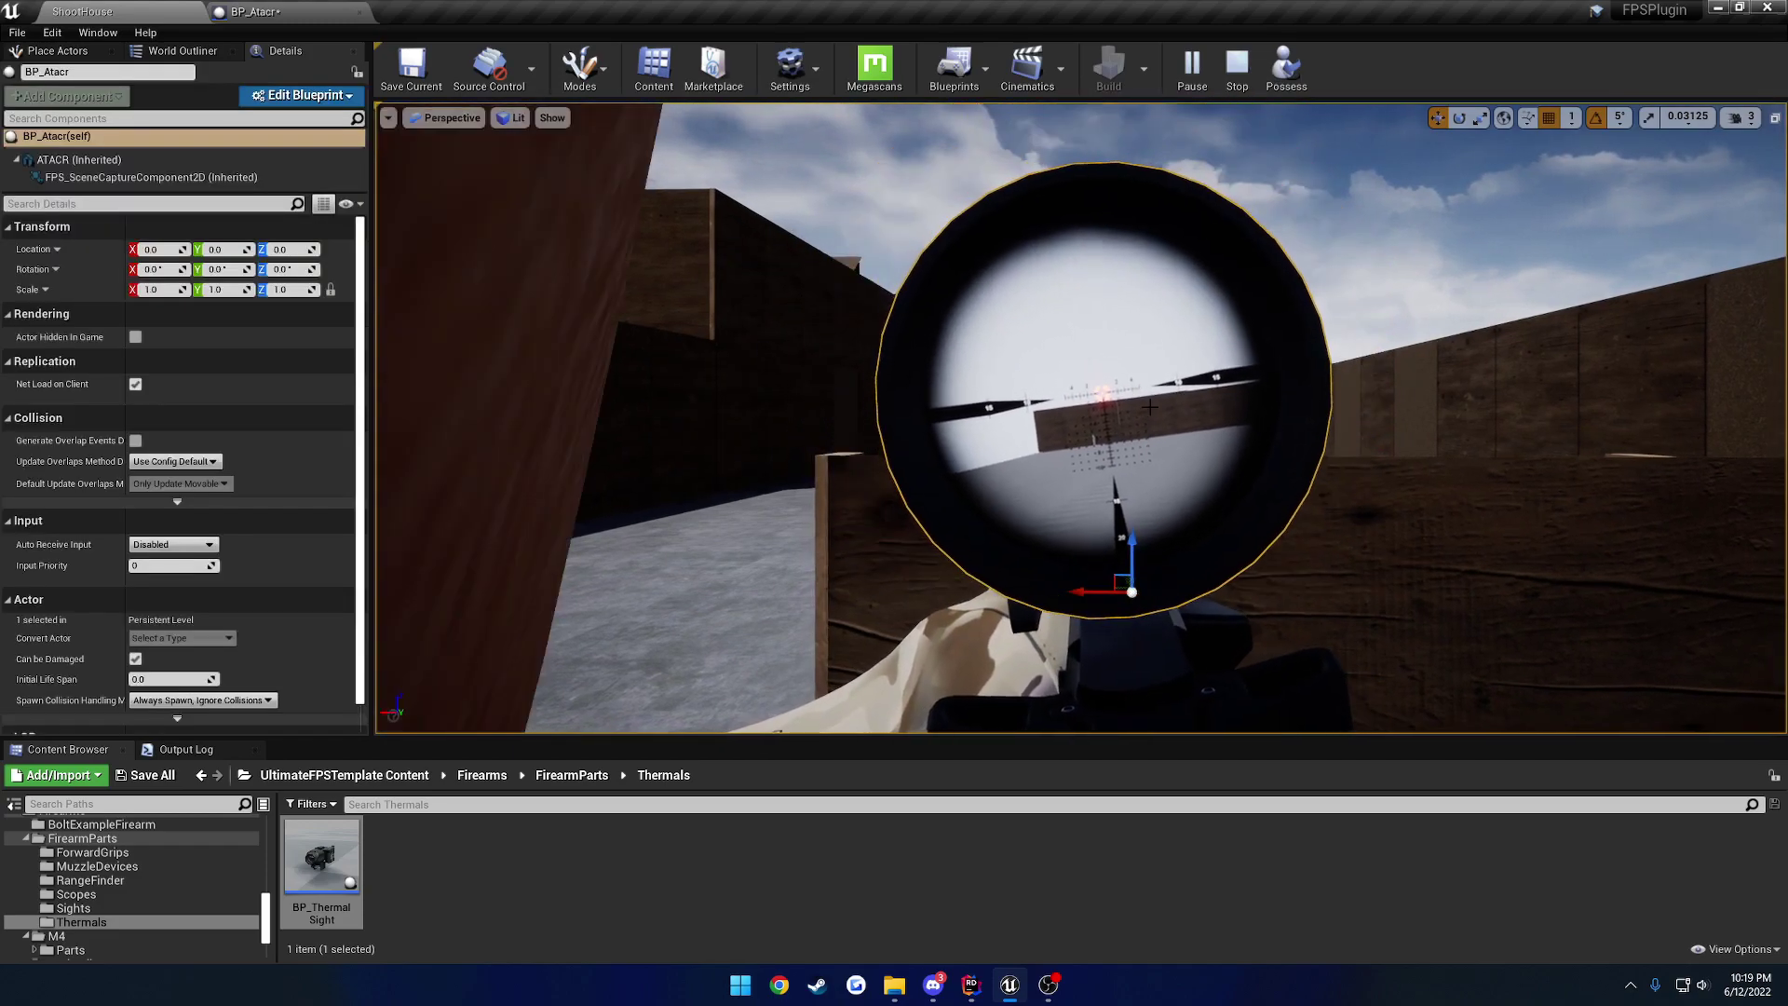
key("Escape")
Step: Re-enable Disable when Not Aiming on the BP_Atacr scene capture component and compile the blueprint
left_click(265, 11)
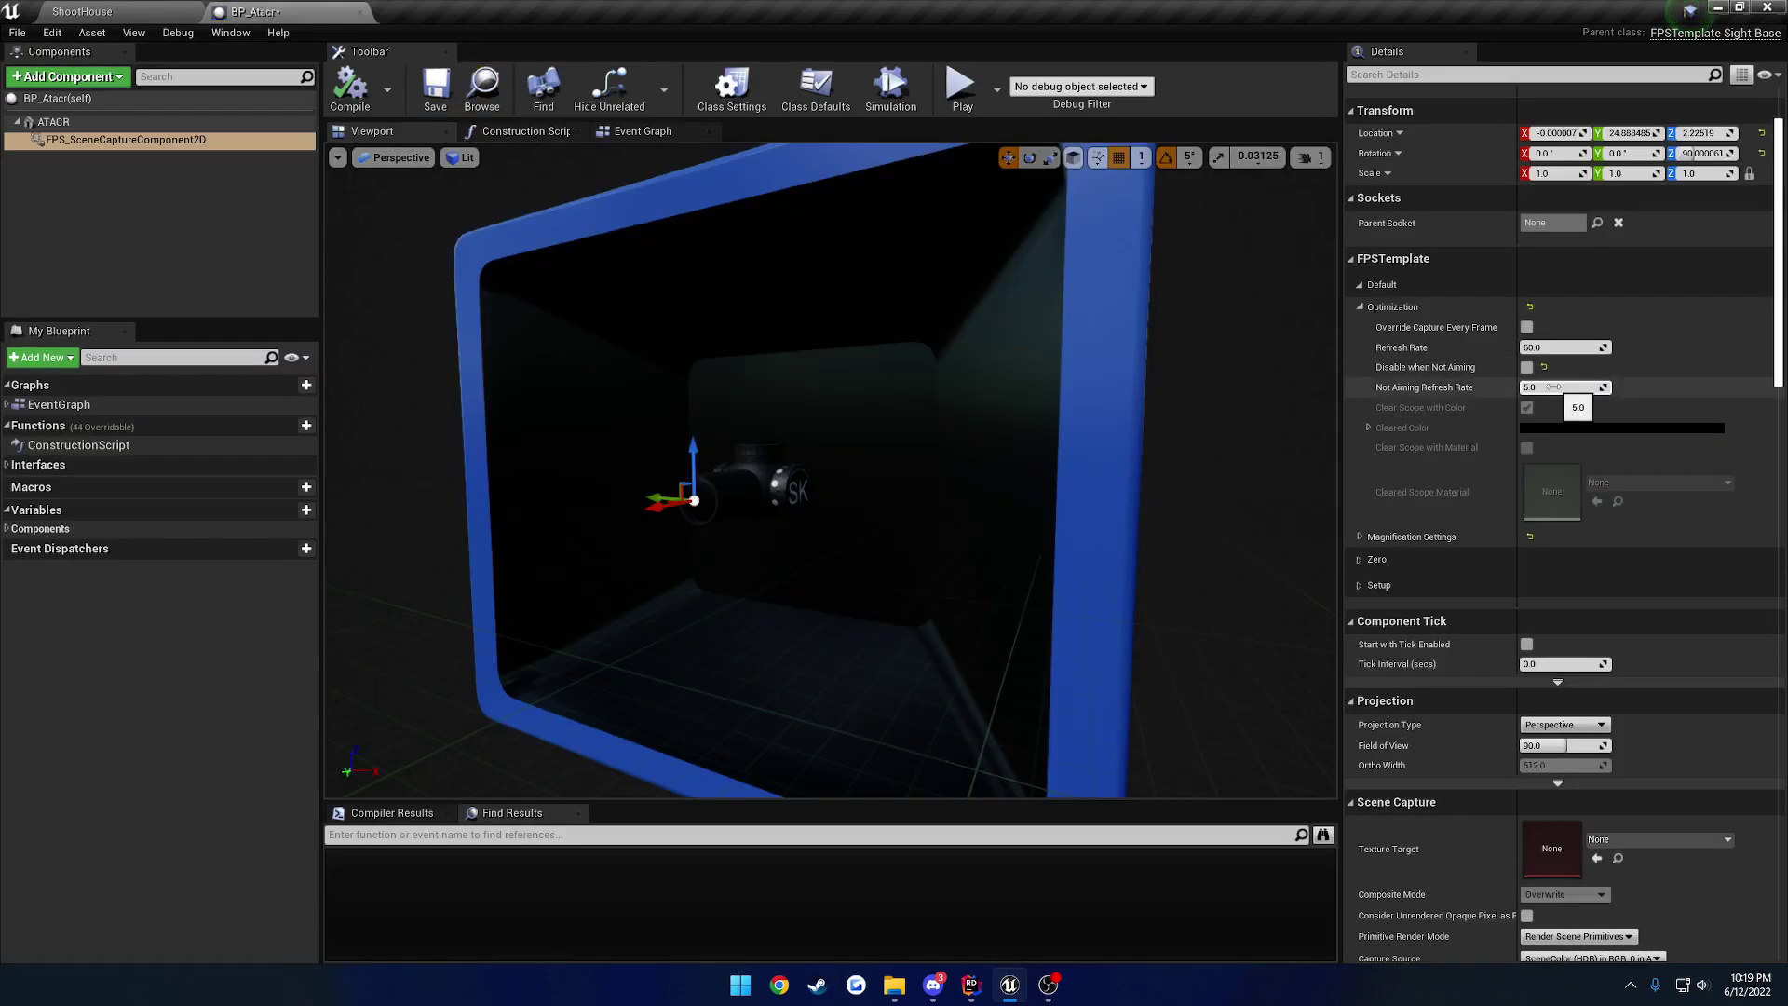
left_click(1528, 368)
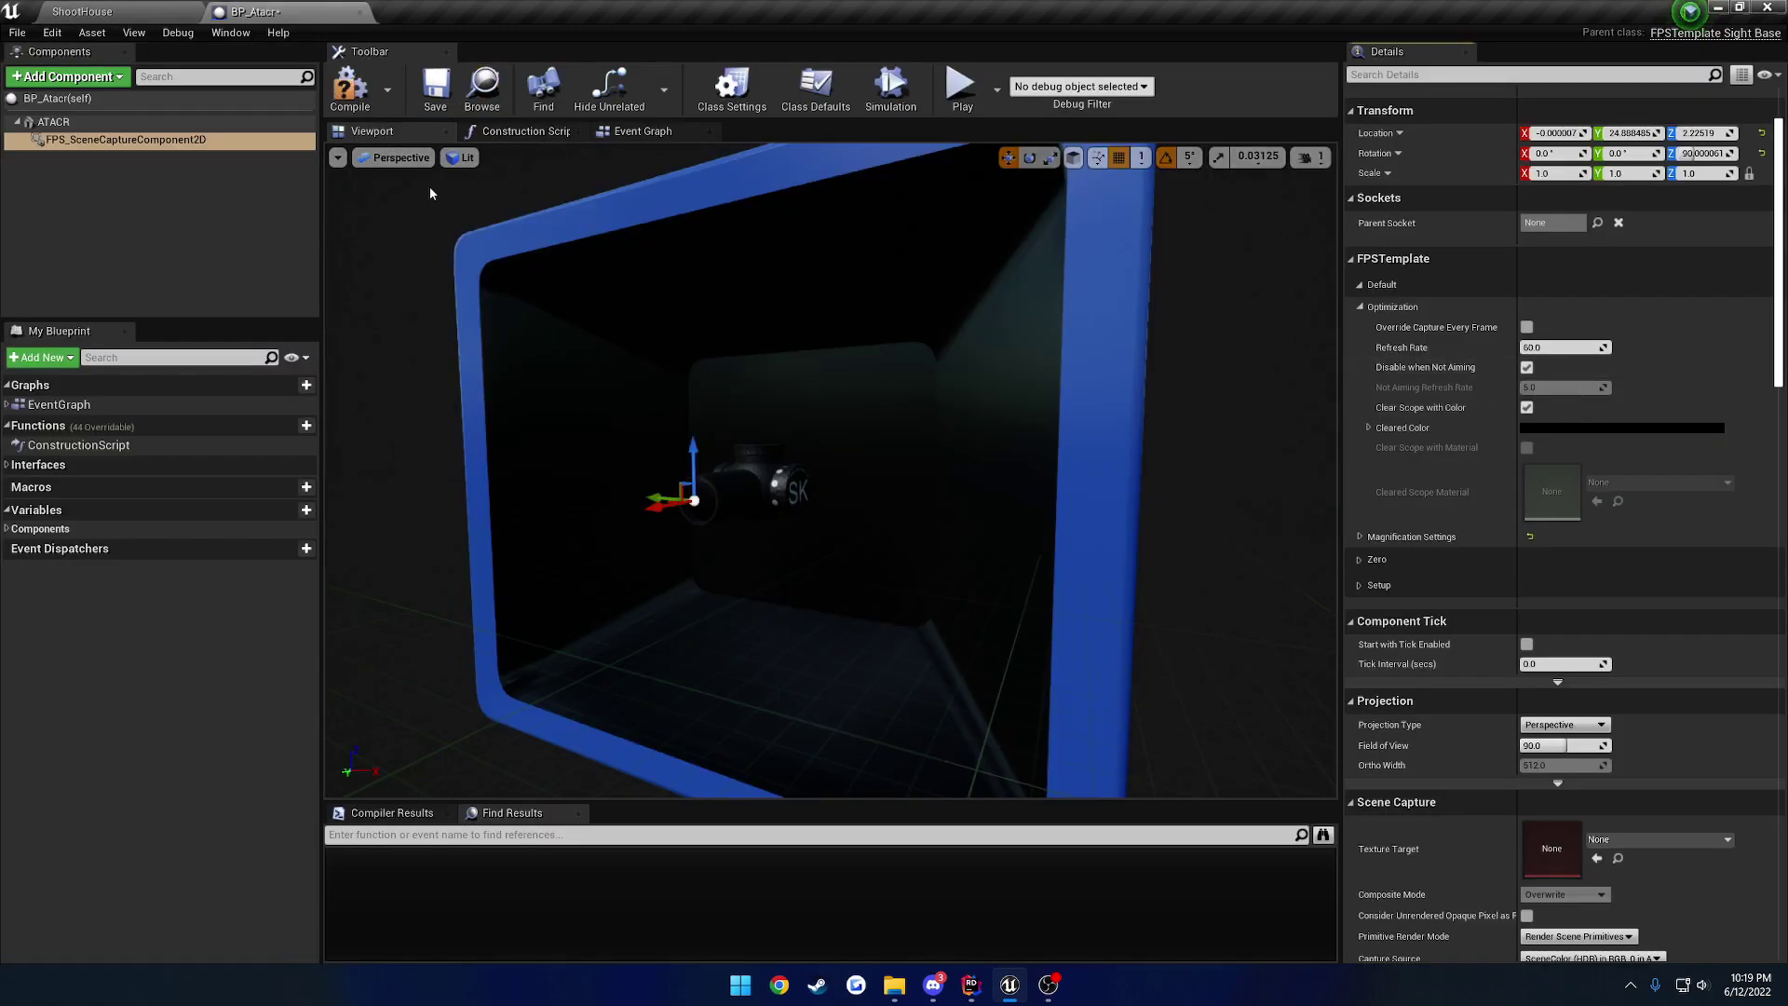
left_click(350, 85)
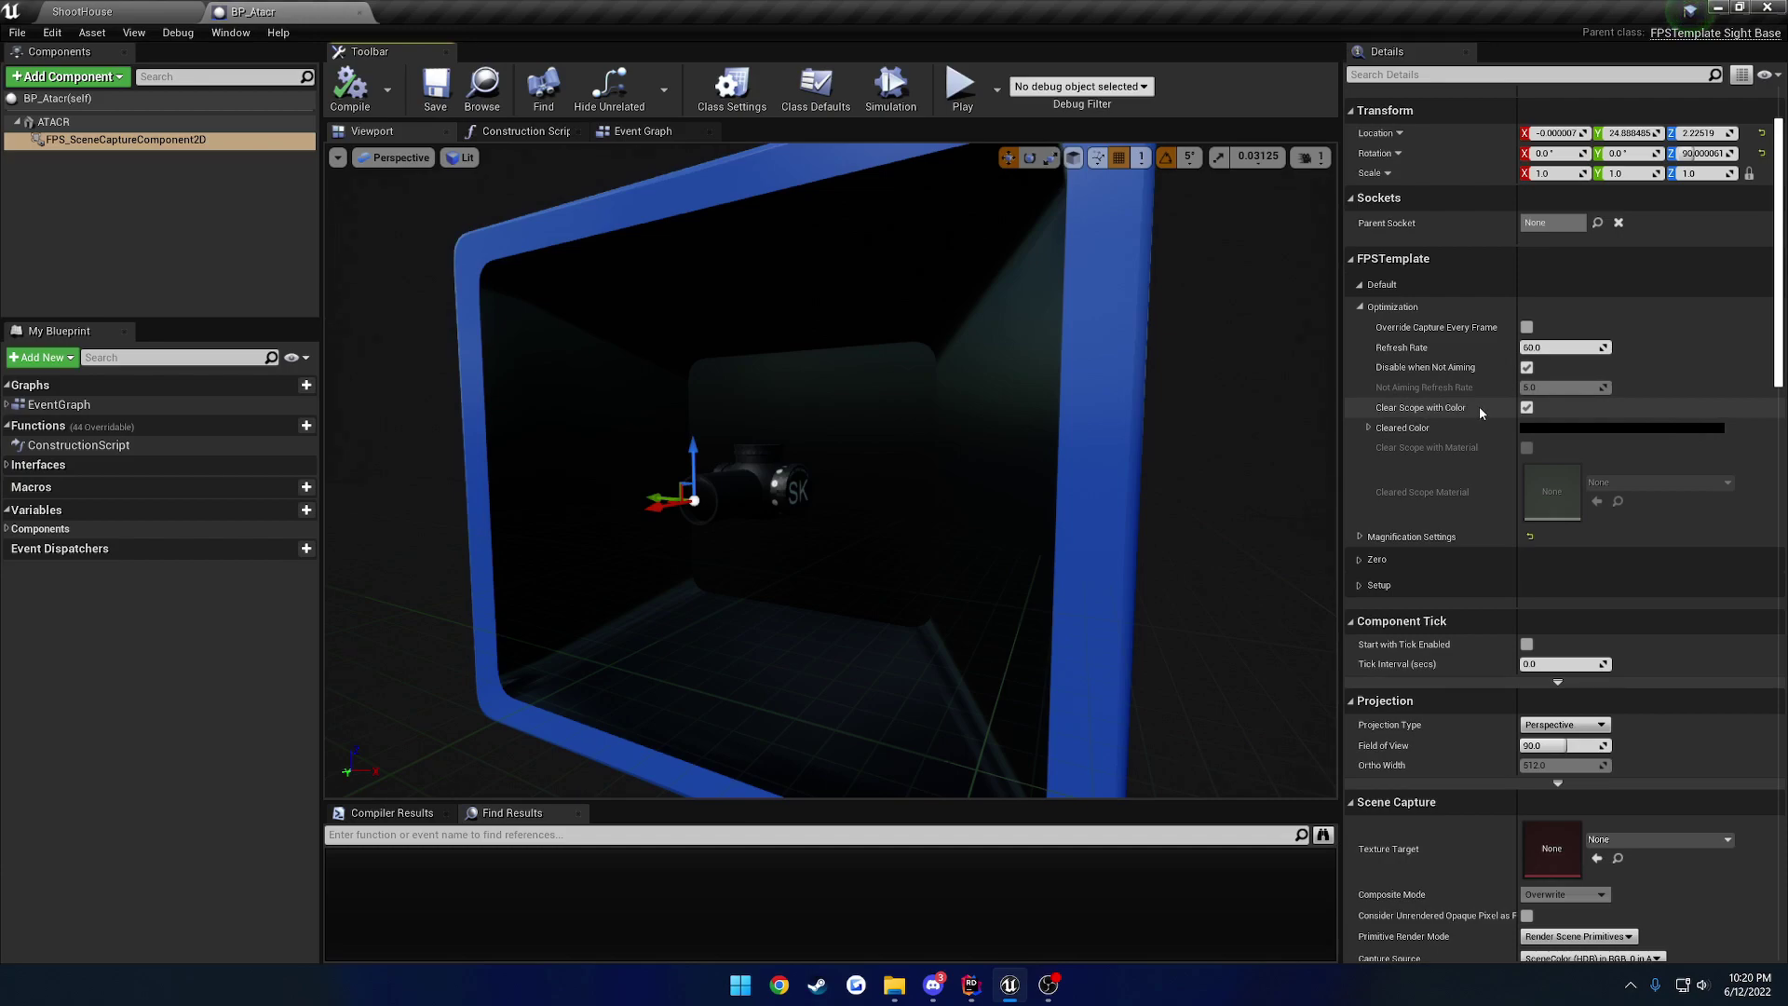
Step: Set the scene capture's Cleared Color to a bright red and compile BP_Atacr
left_click(1602, 427)
left_click_drag(1387, 568, 1443, 573)
left_click_drag(1509, 583, 1515, 526)
left_click(1518, 855)
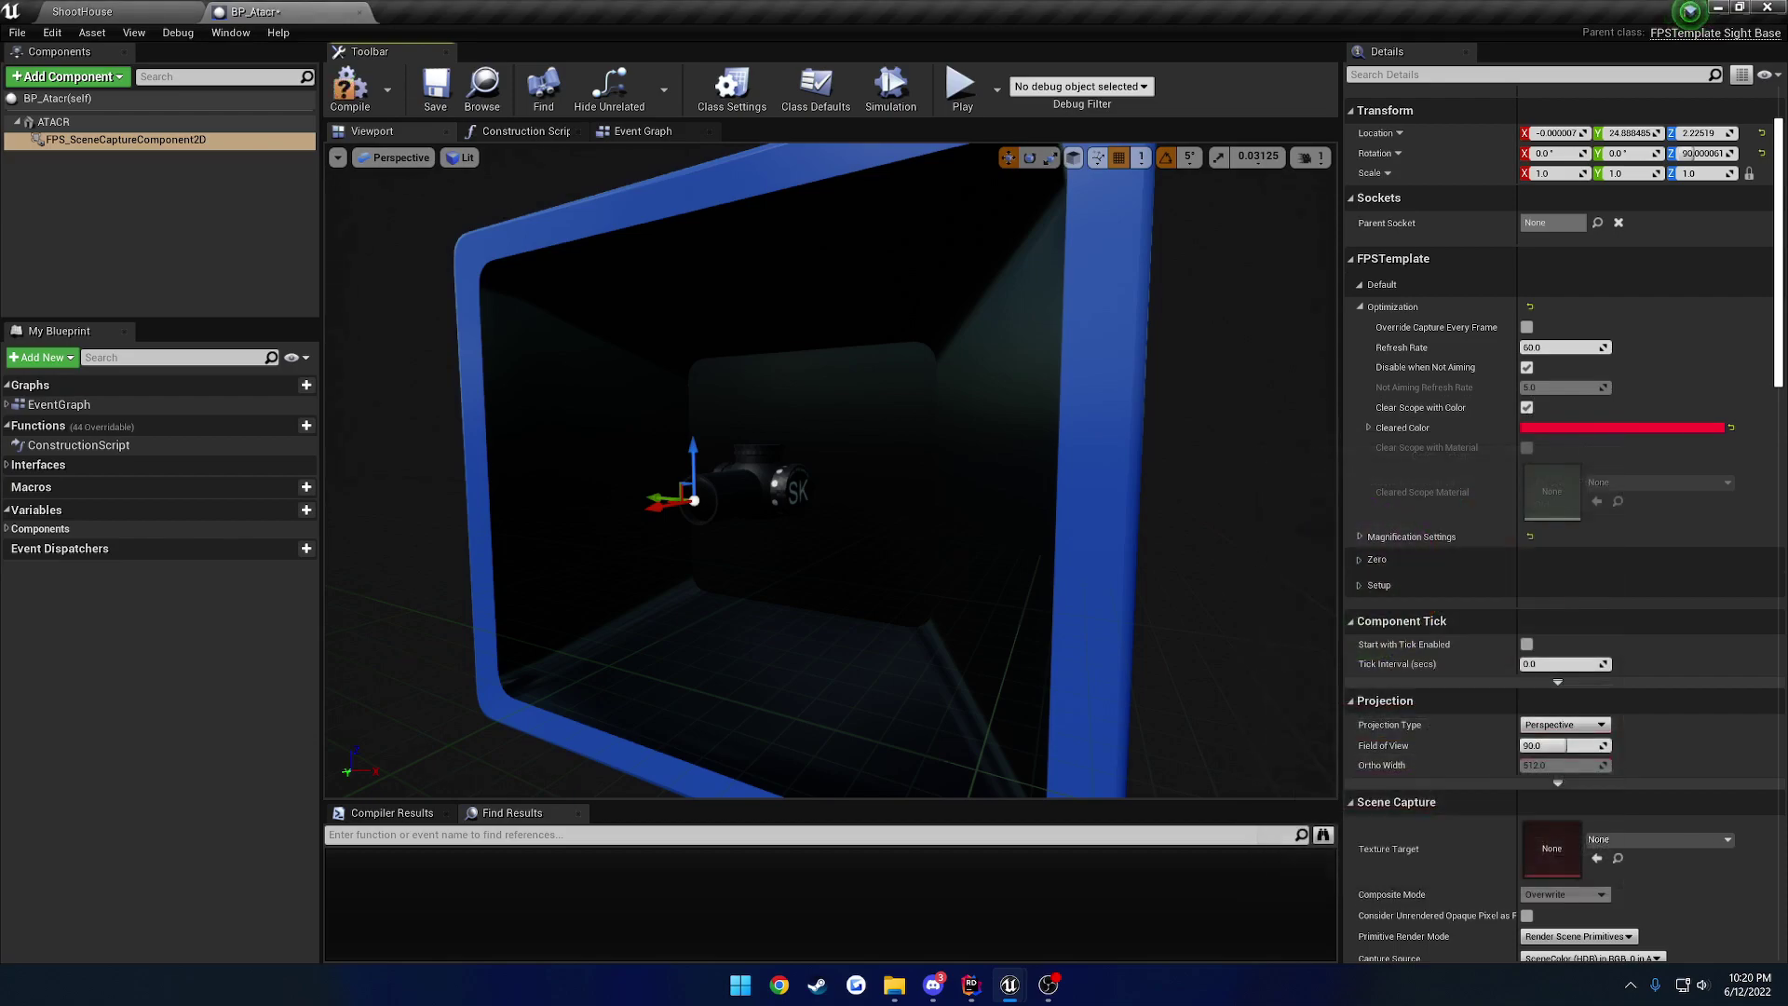
left_click(350, 89)
Step: Play the ShootHouse level, fit the ATACR scope to the rifle and close the customization screen
left_click(103, 11)
left_click(1263, 67)
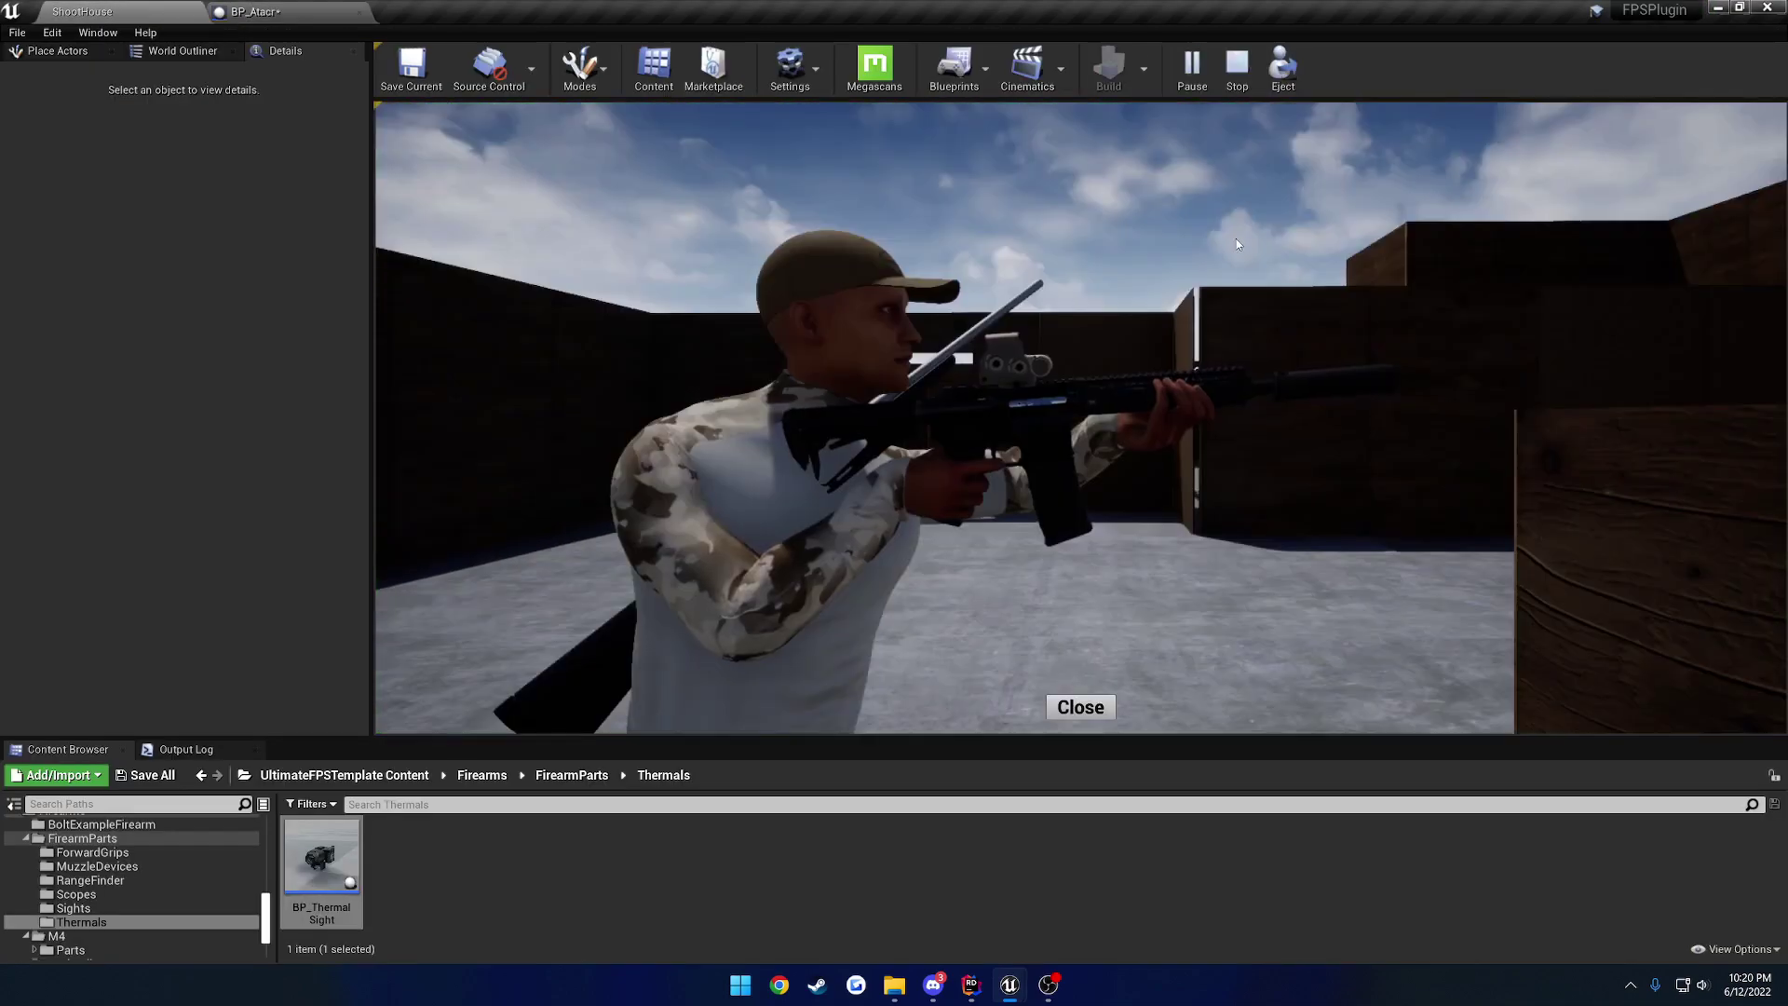
left_click(1017, 352)
left_click(1523, 236)
left_click(1743, 462)
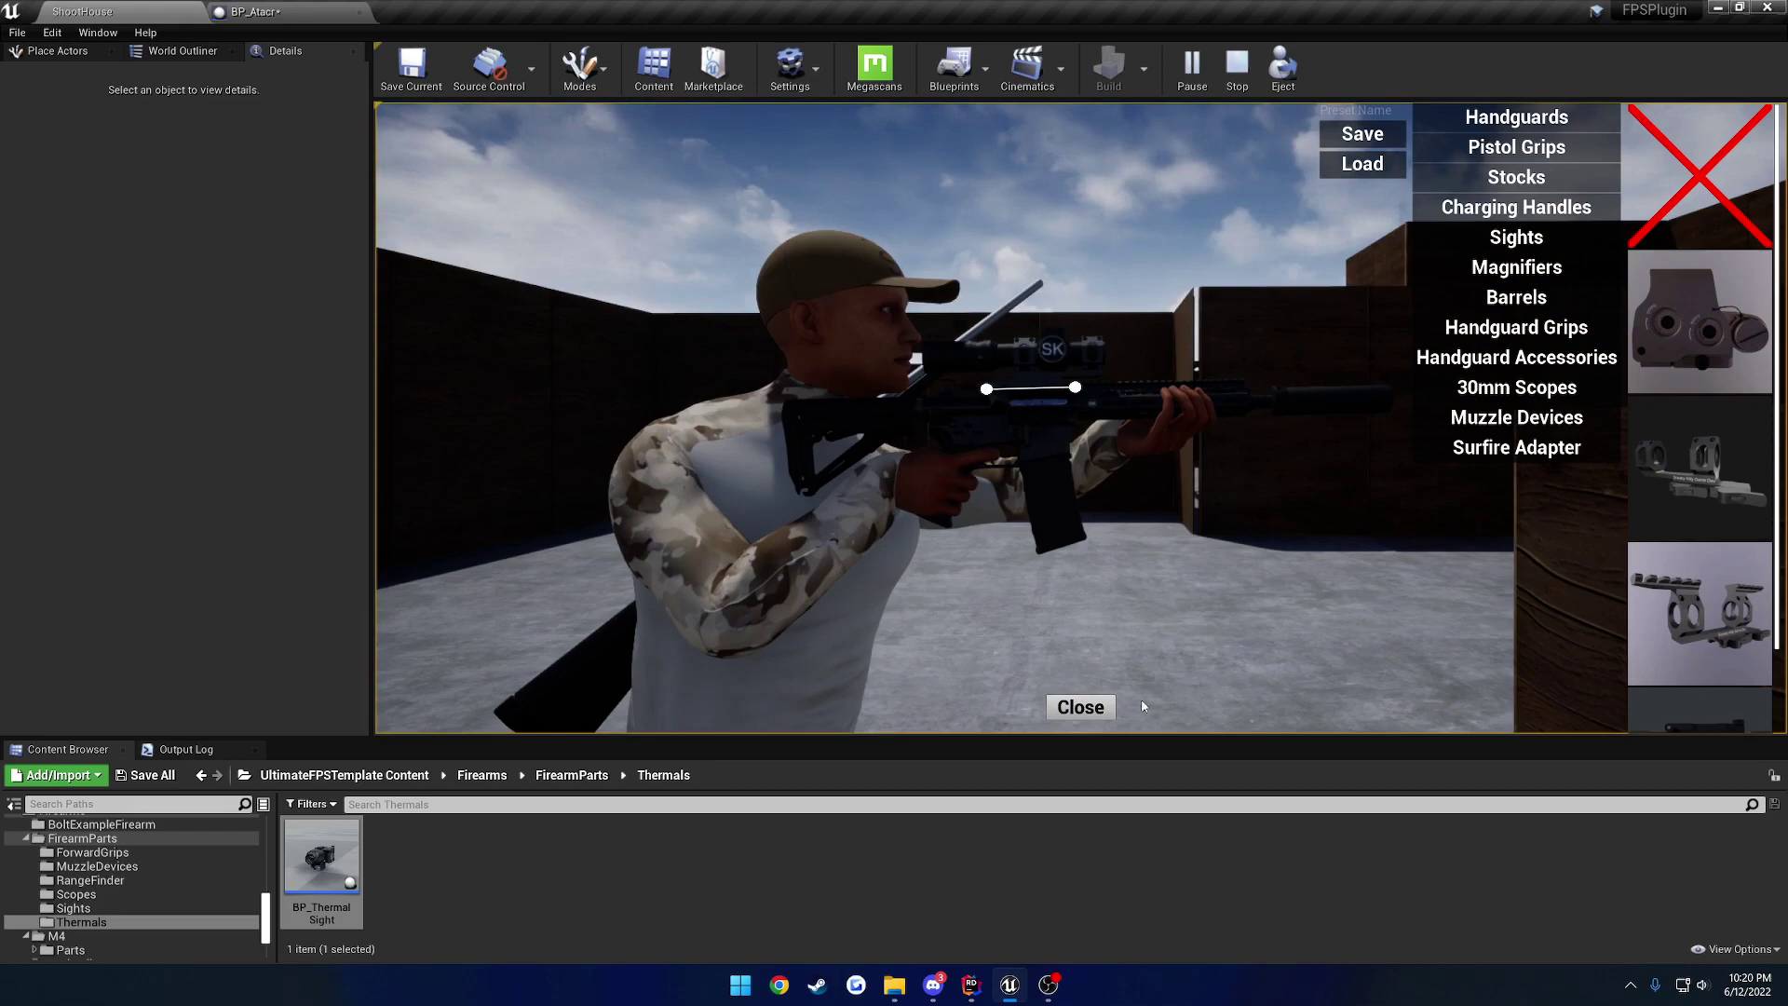
left_click(1094, 707)
Step: Aim briefly, eject from the player and examine the cleared scope lens from behind the rifle
right_click(1080, 418)
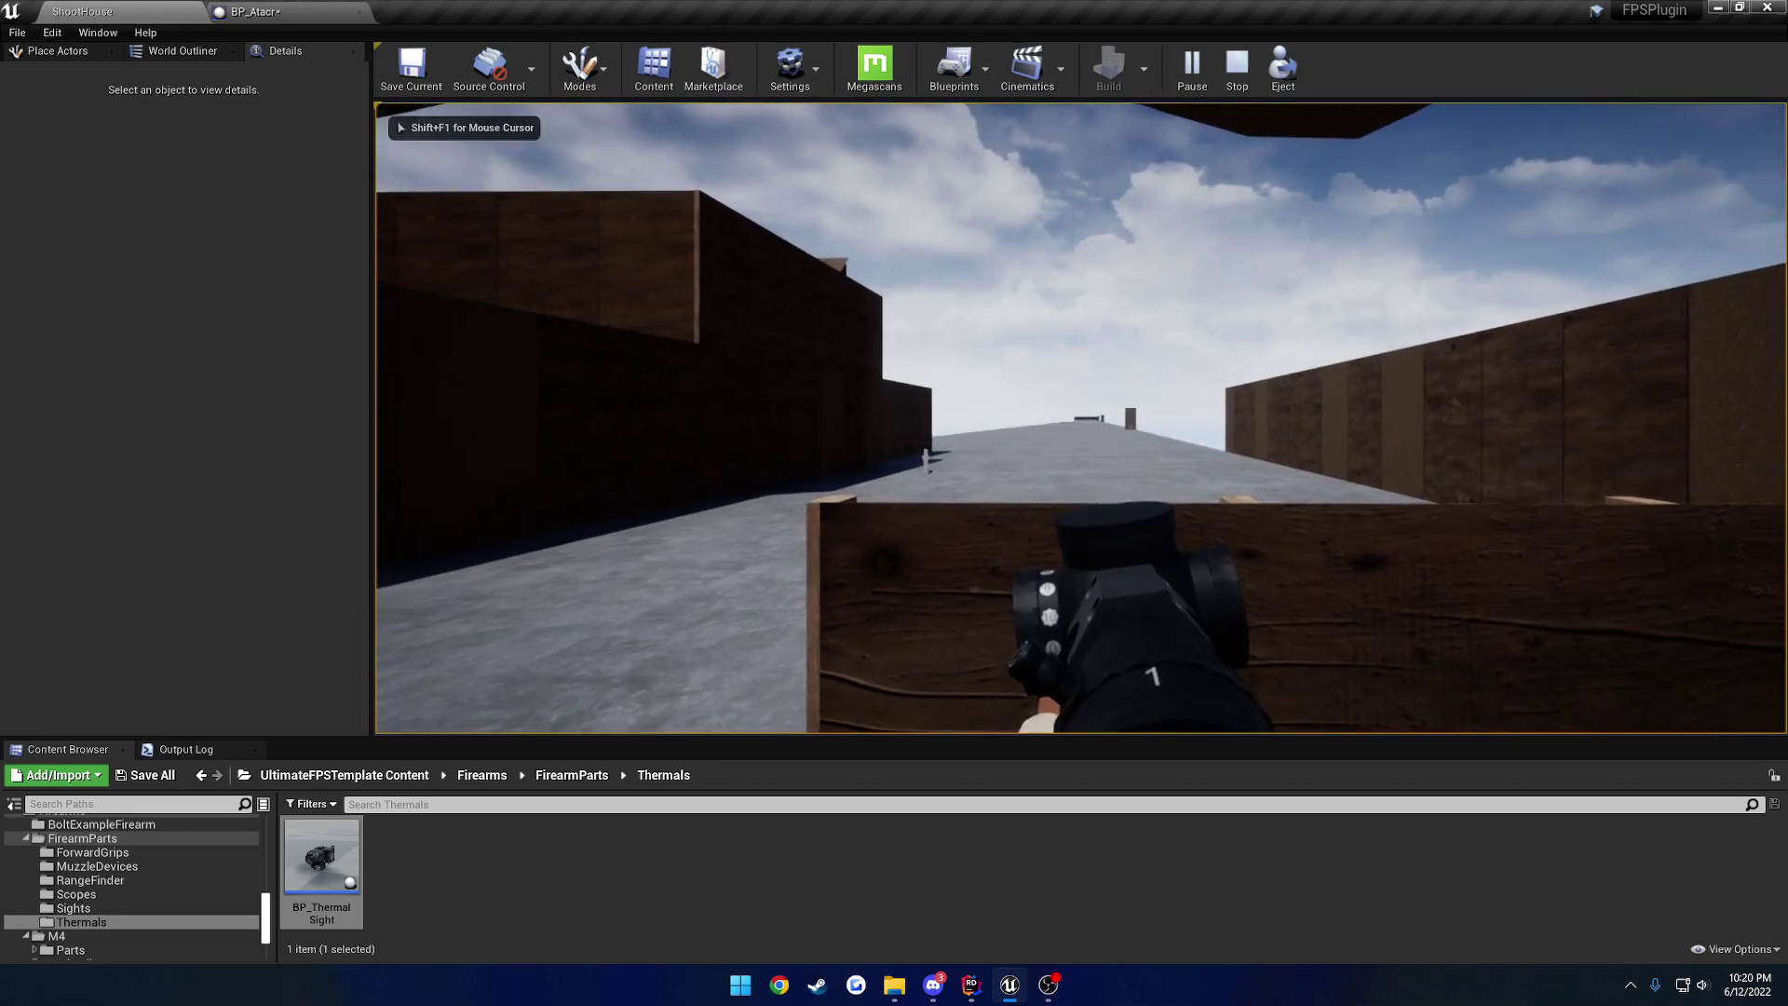
key("F8")
key("q")
key("s")
key("d")
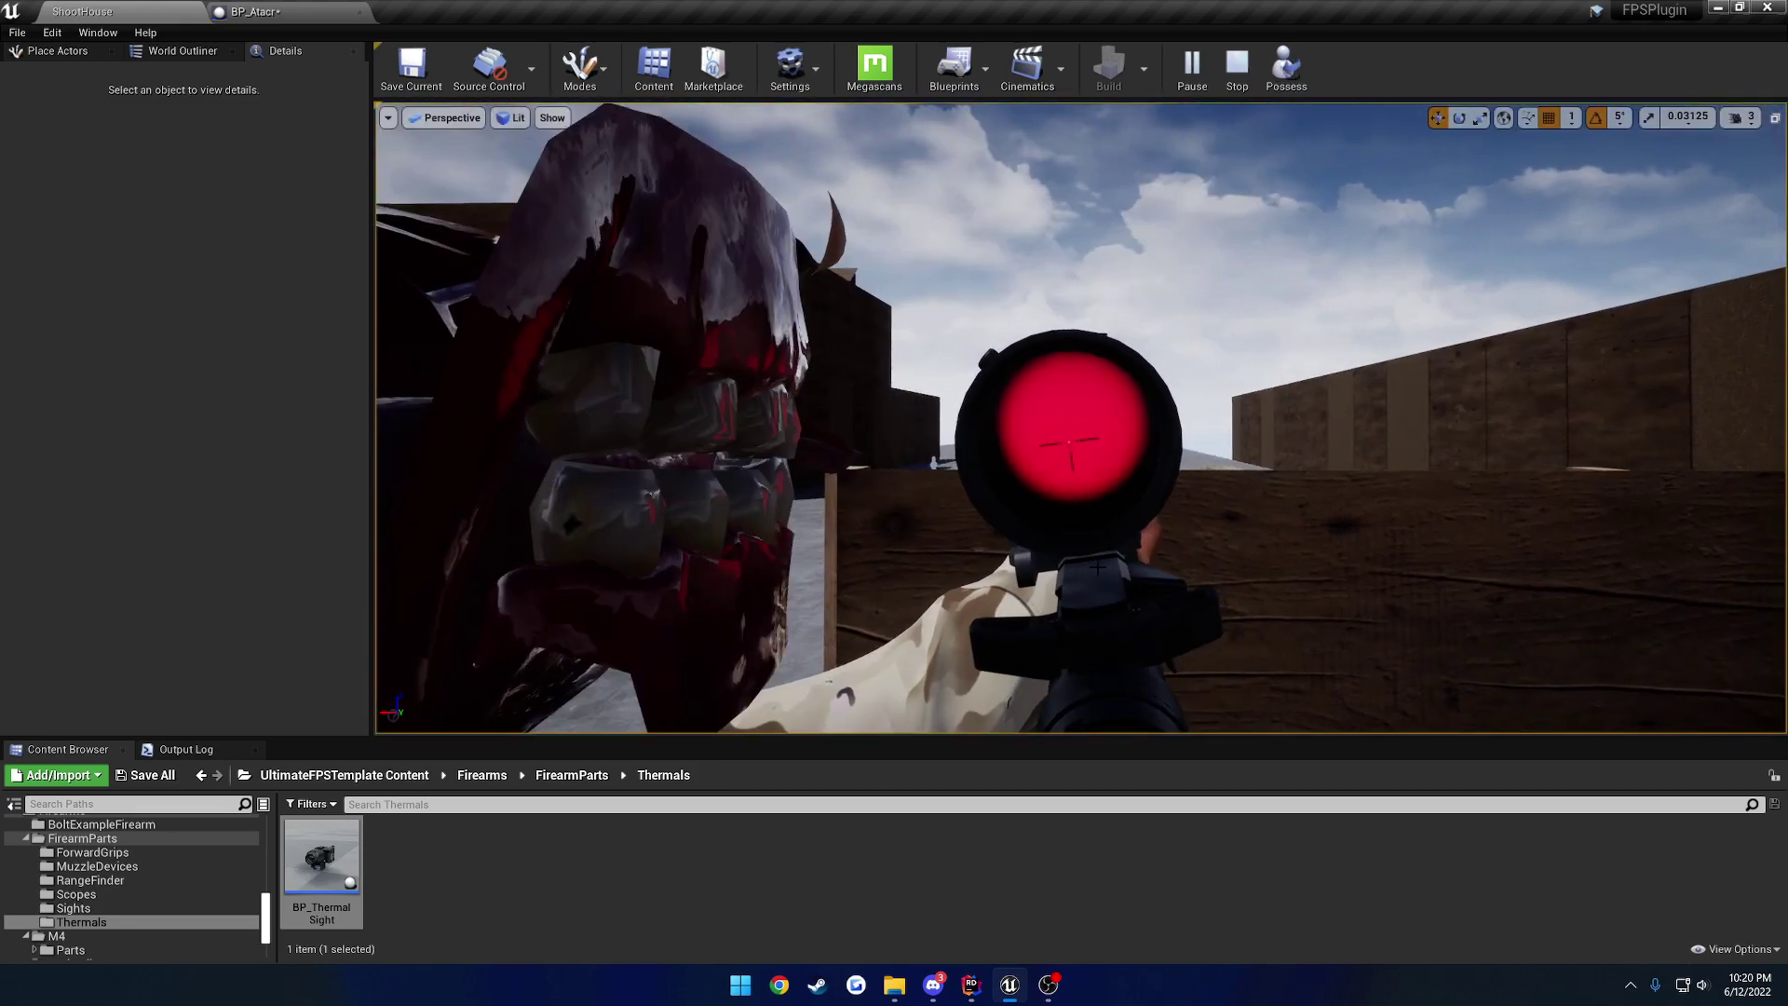
key("a")
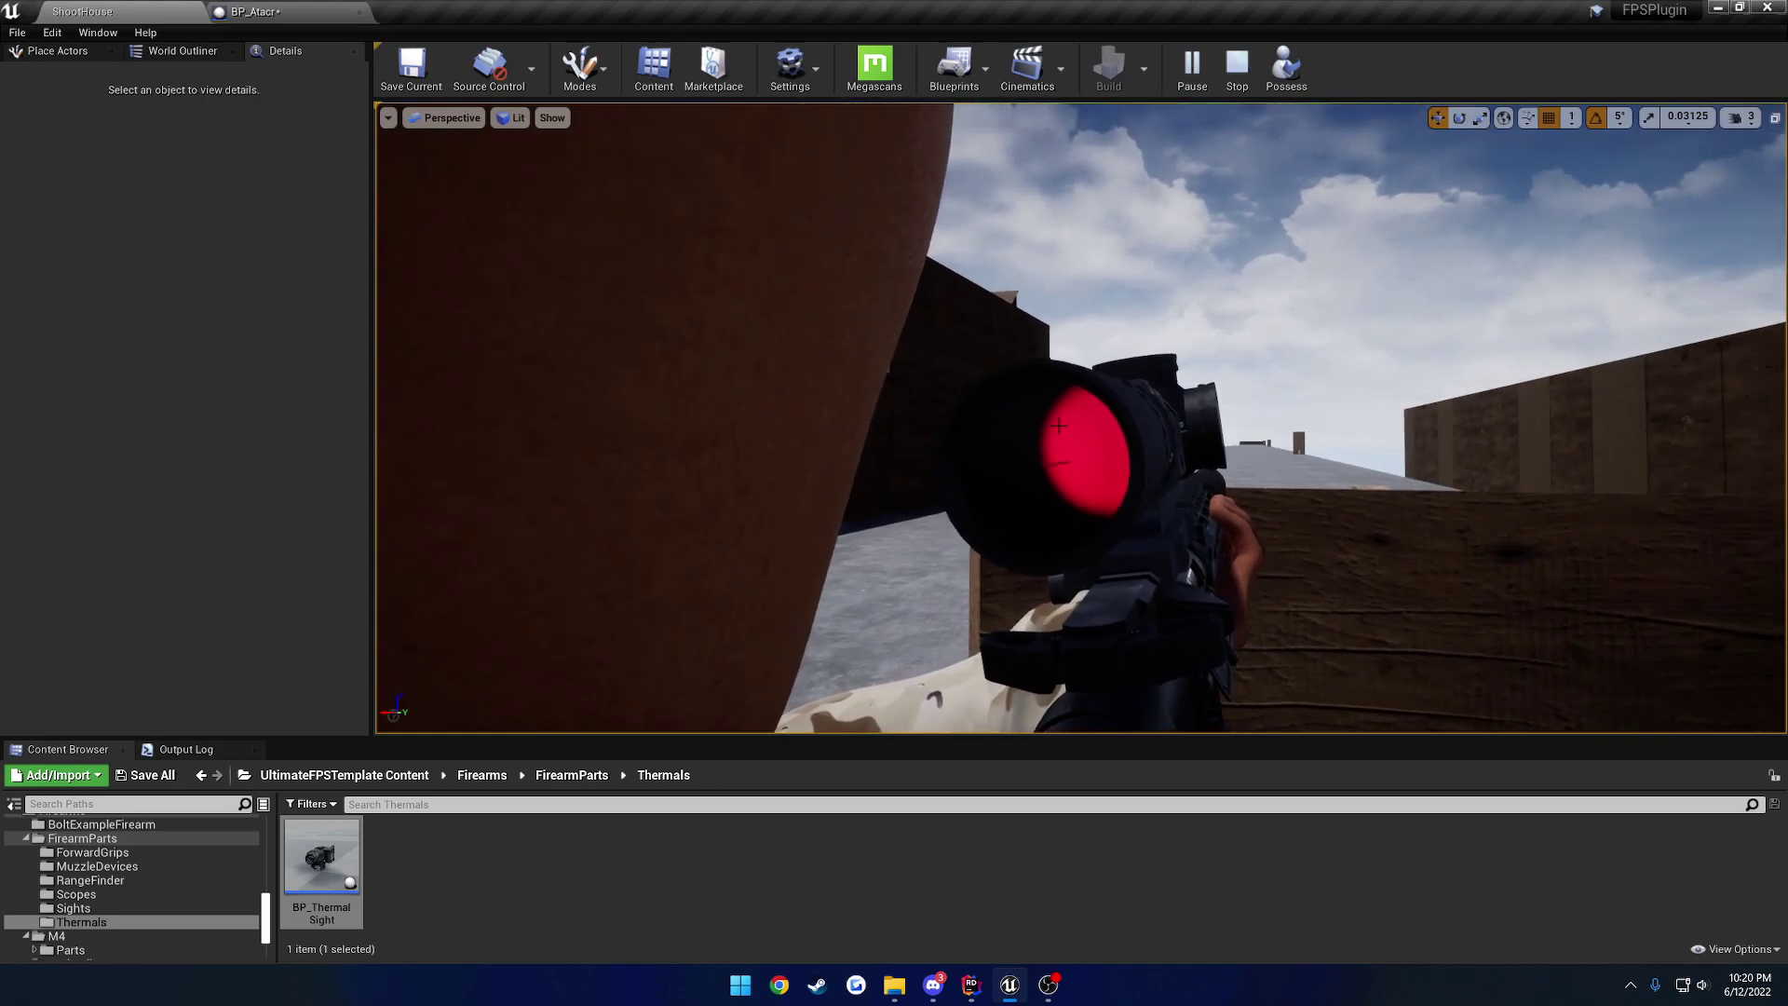
Step: Reset the Cleared Color of the BP_Atacr scene capture component to its default
left_click(272, 10)
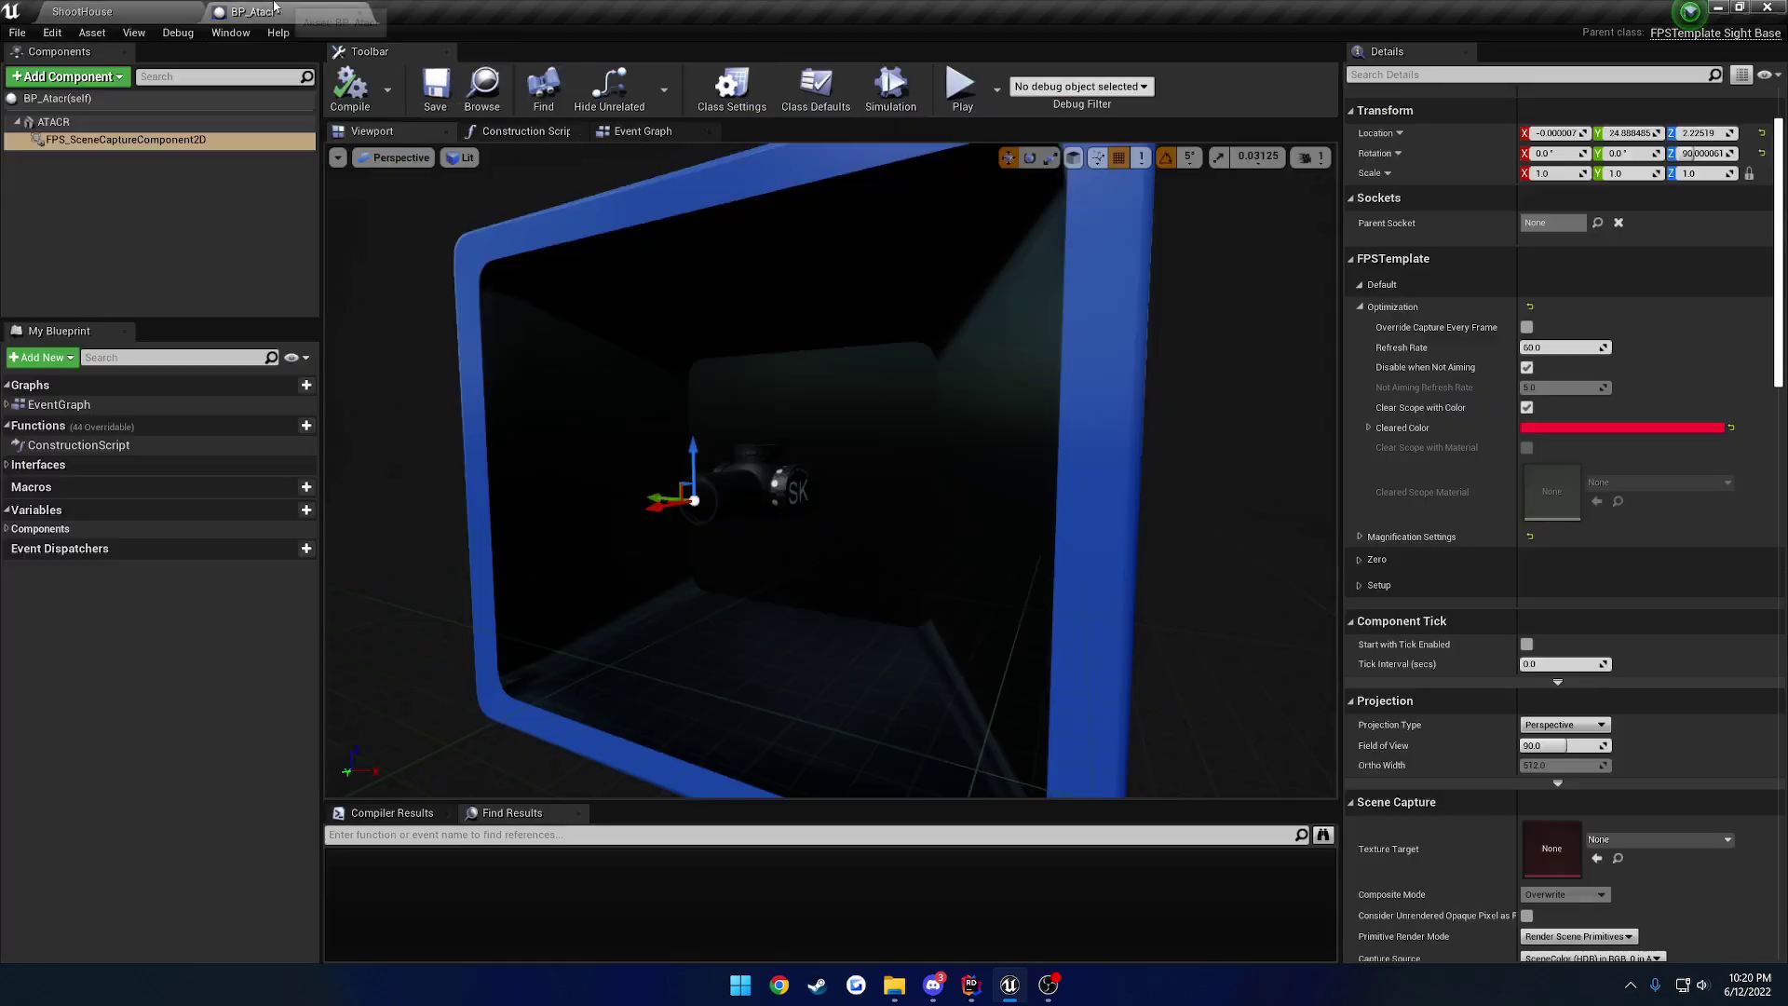
left_click(1729, 429)
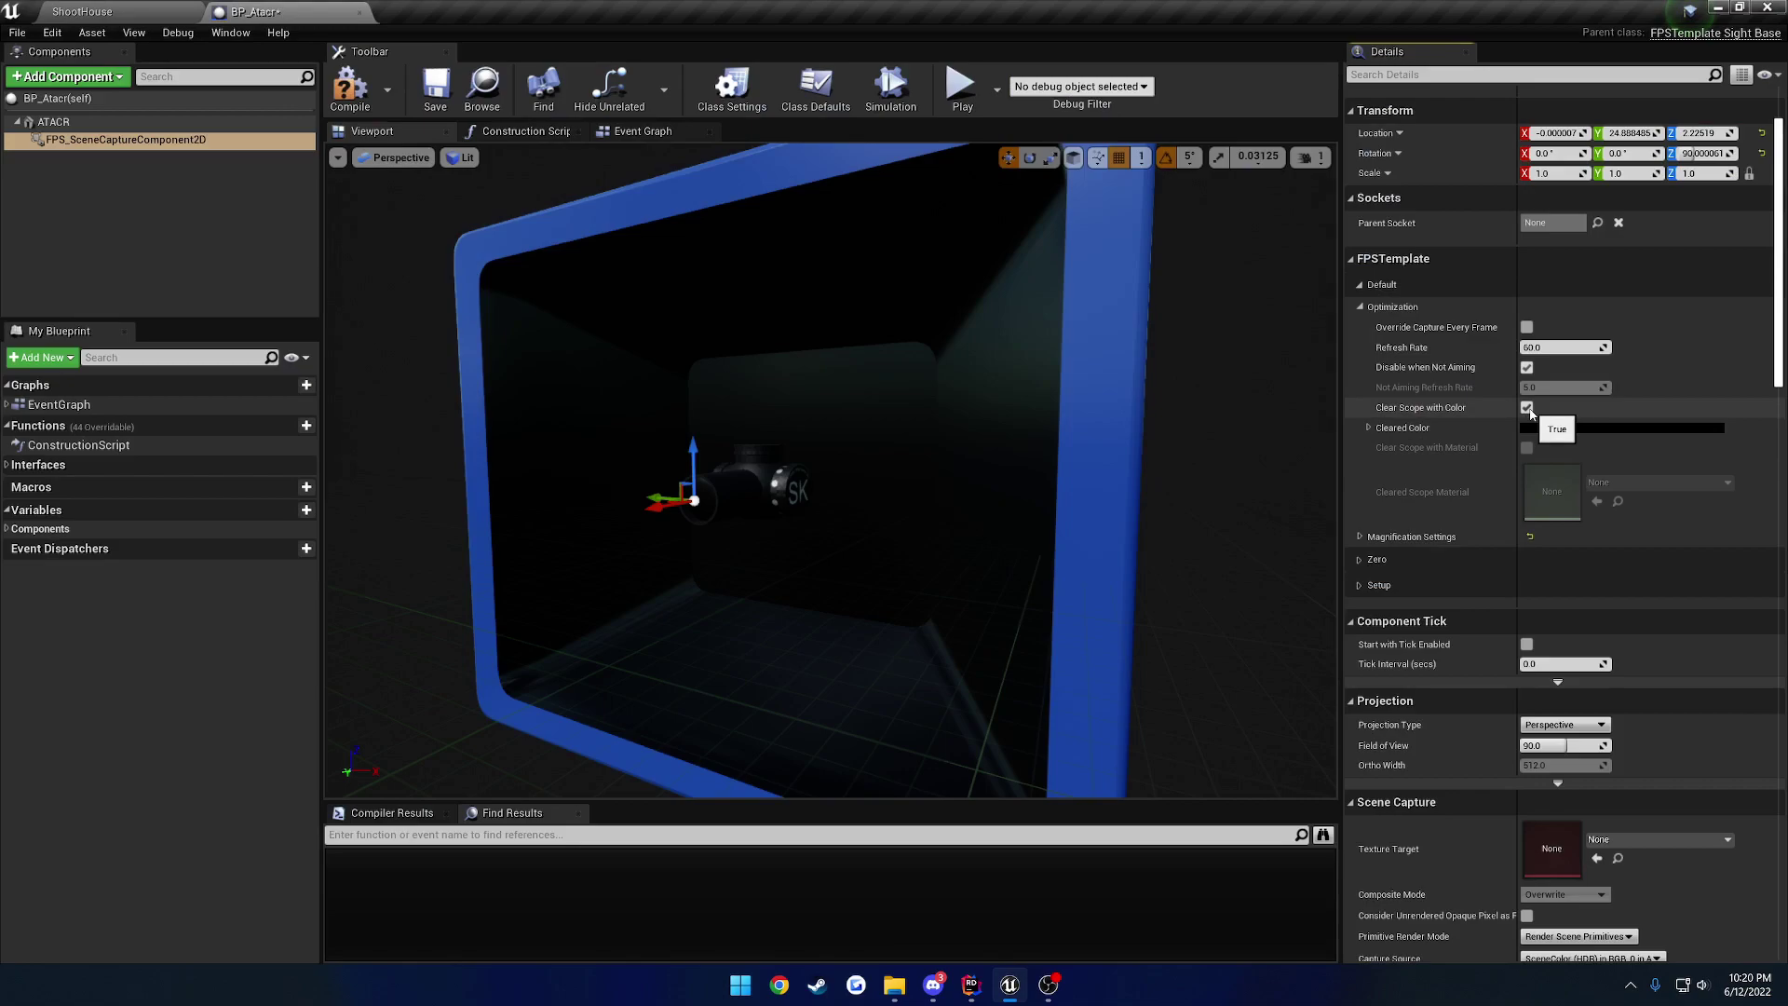
Step: Disable Clear Scope with Color, enable Clear Scope with Material using M_GlassMASTER, and compile BP_Atacr
left_click(1526, 408)
left_click(1527, 449)
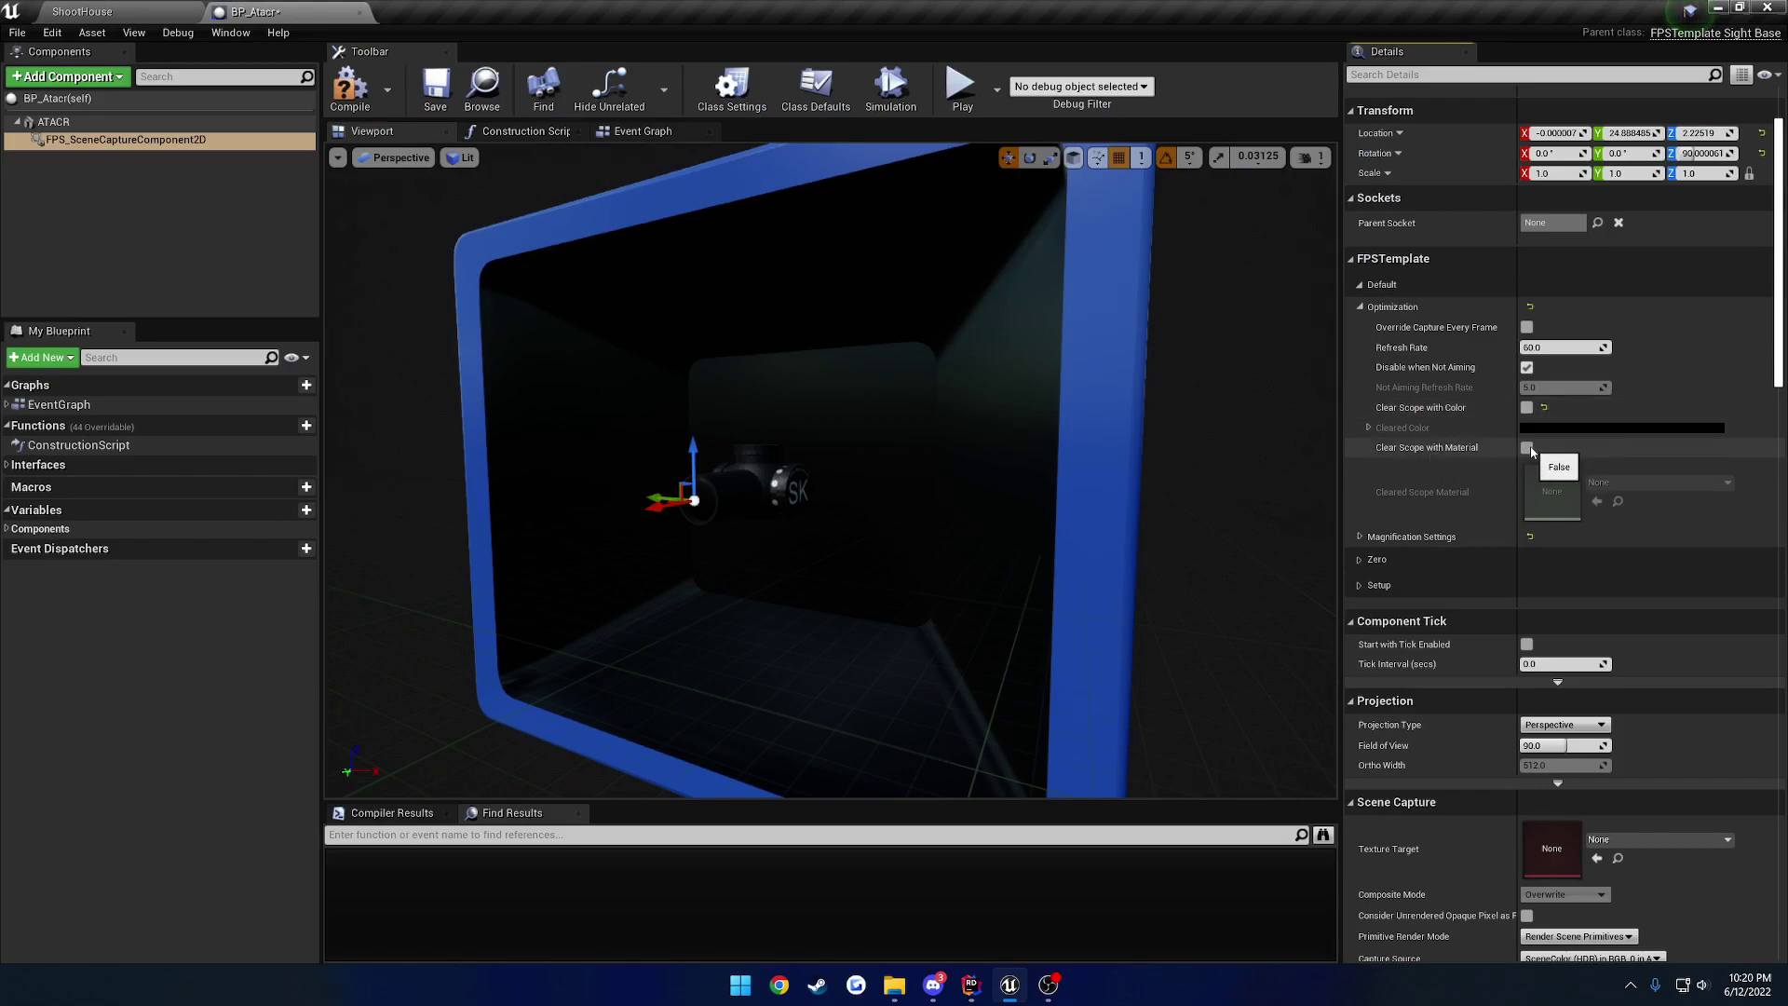
left_click(1672, 485)
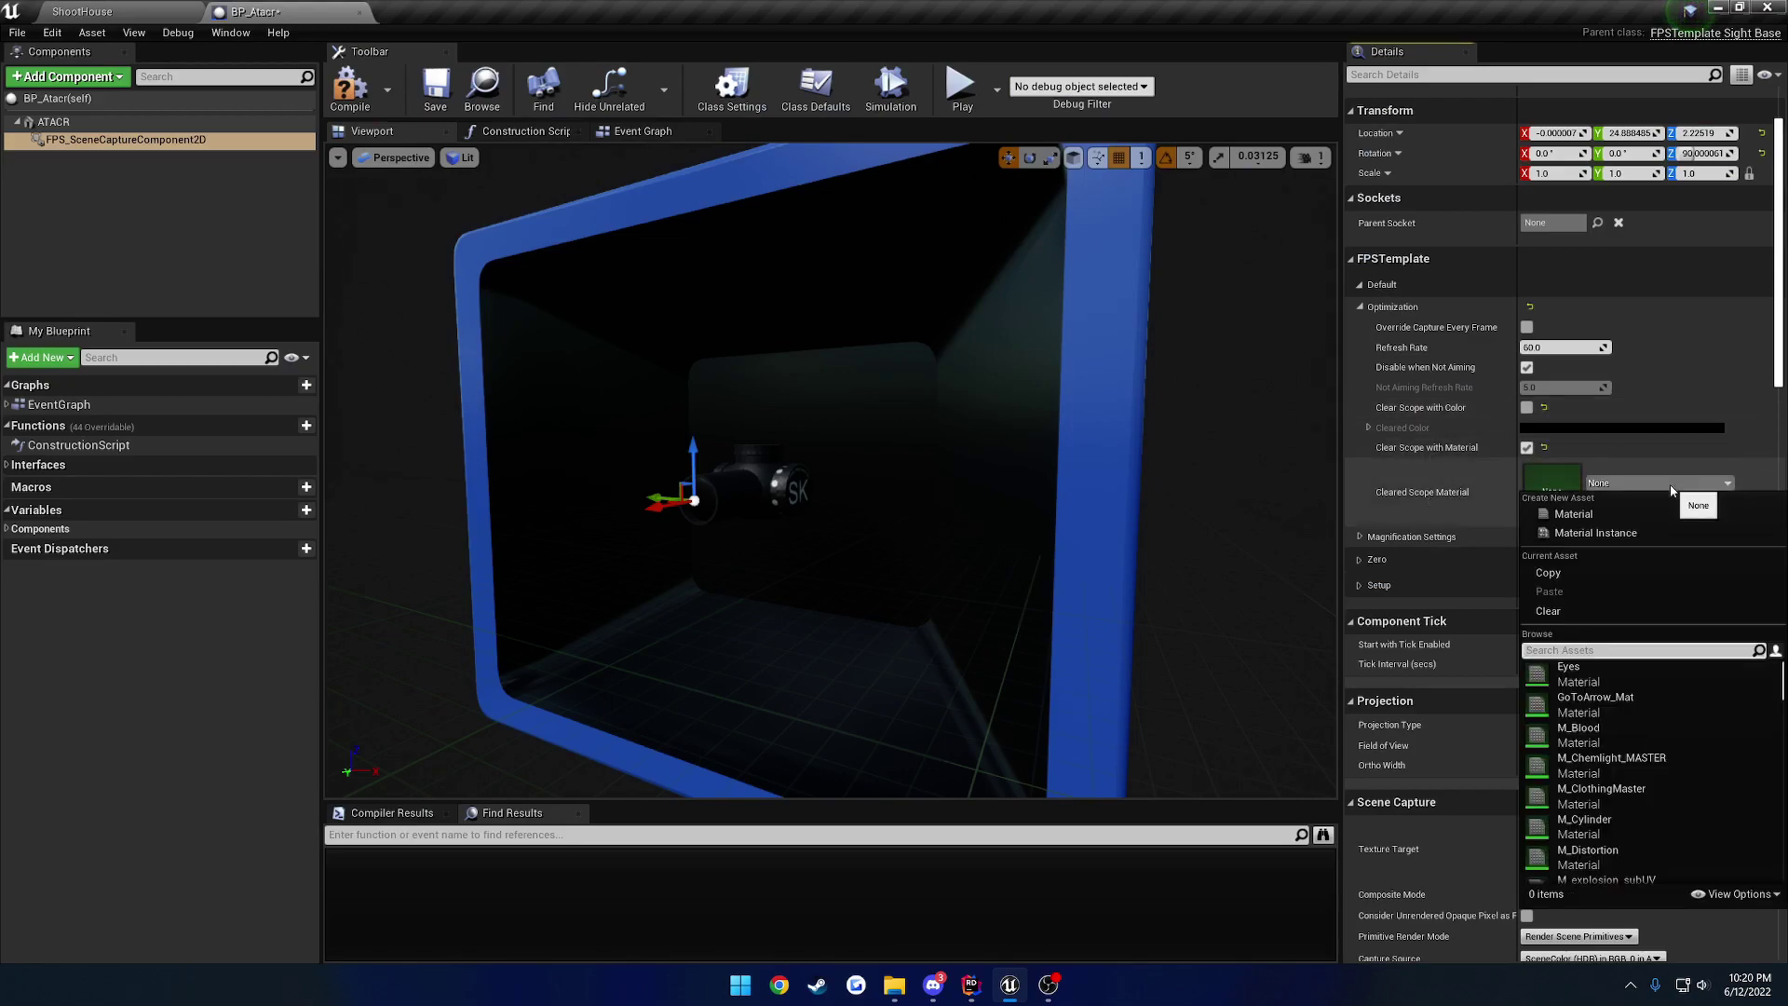
left_click(1639, 665)
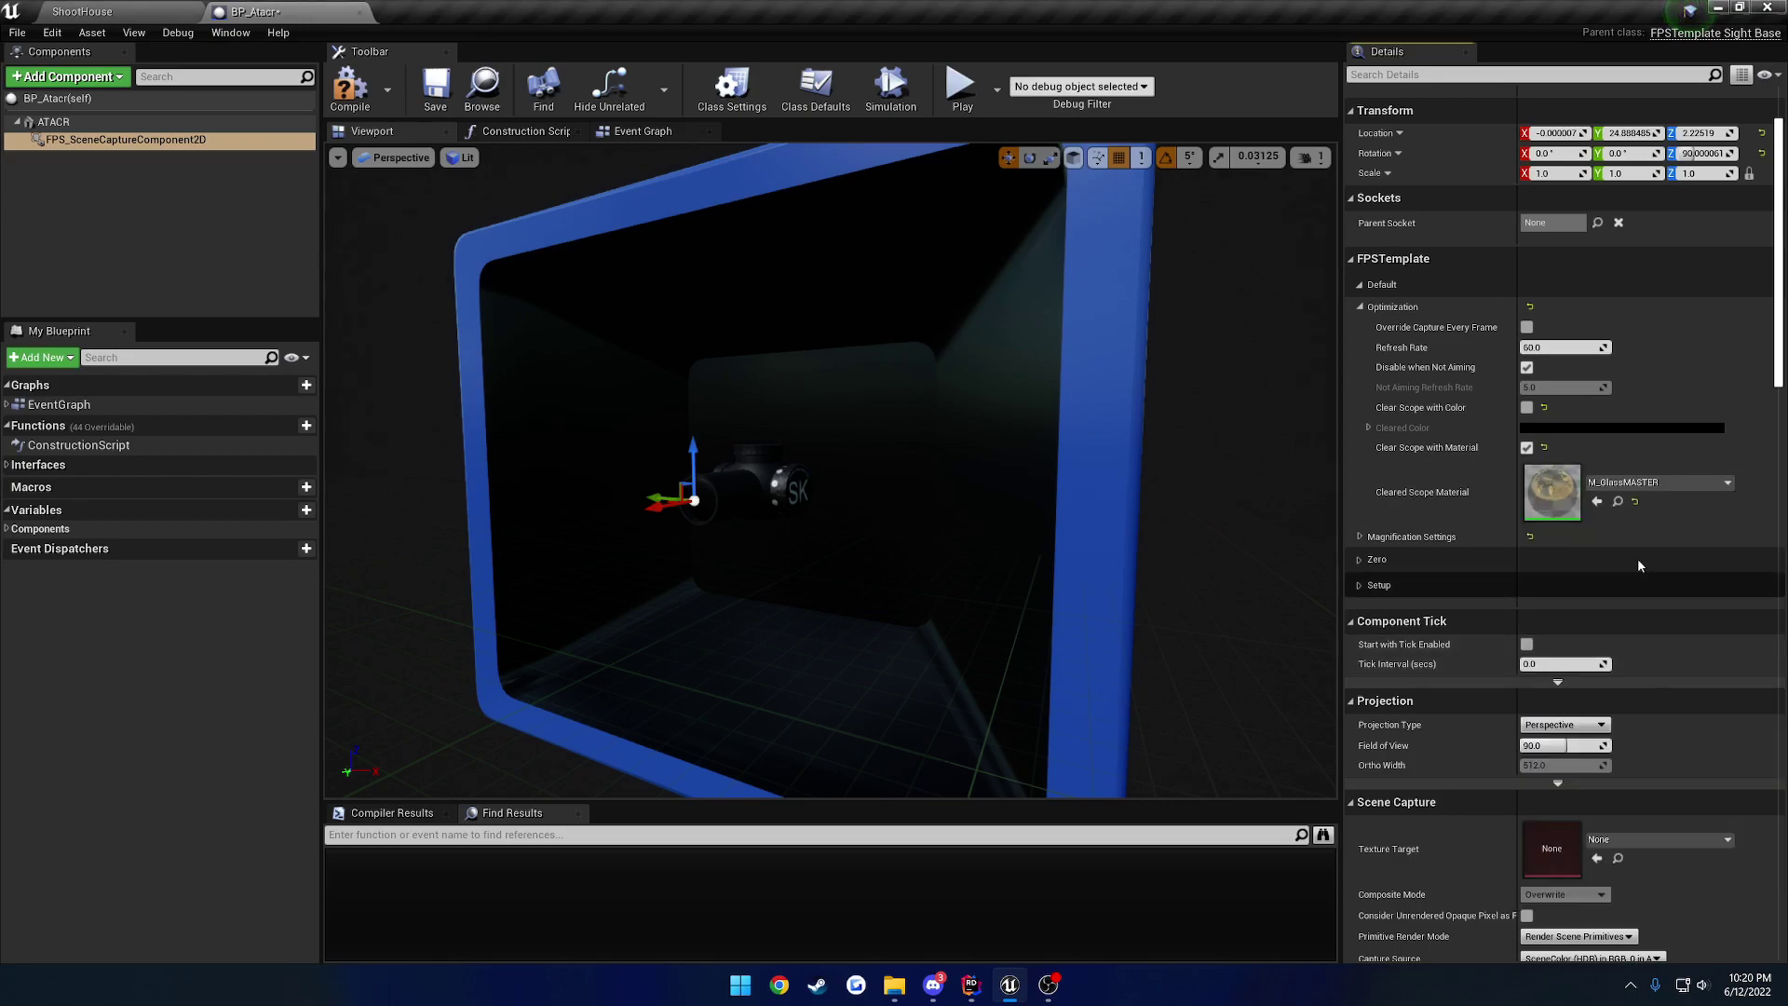
left_click(350, 89)
Step: Play the ShootHouse level with the ATACR scope fitted to the rifle and close the customization screen
left_click(82, 11)
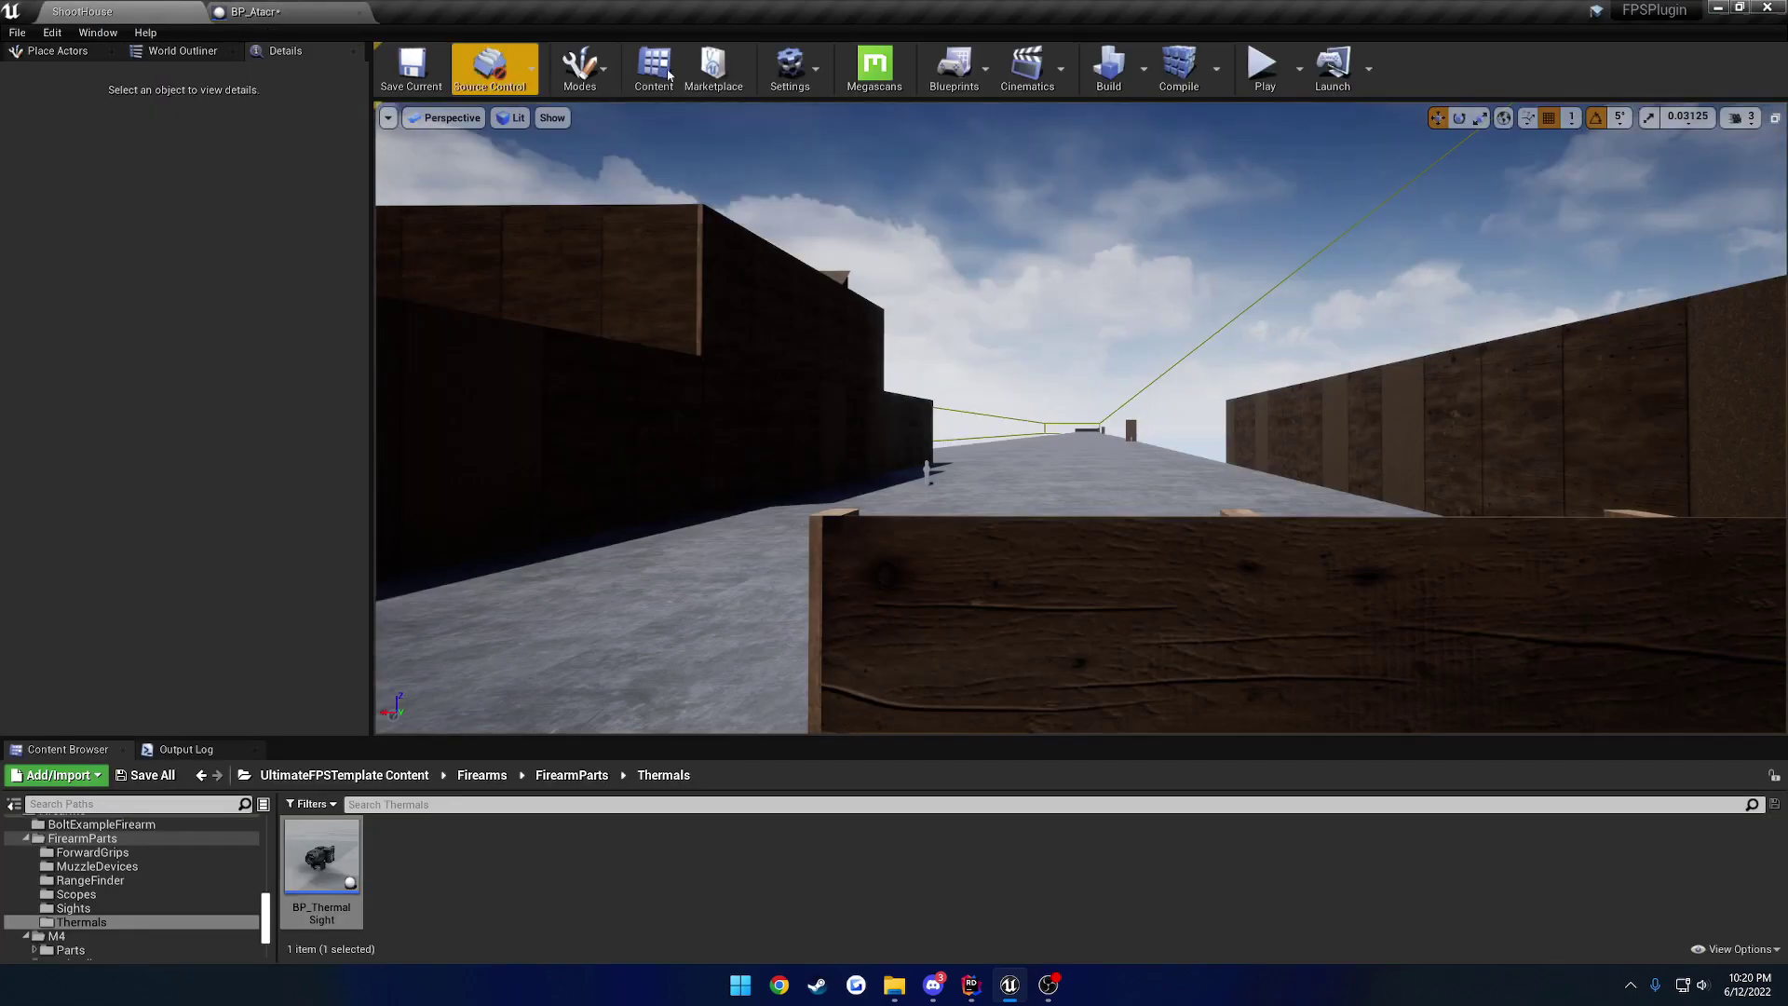
left_click(1267, 70)
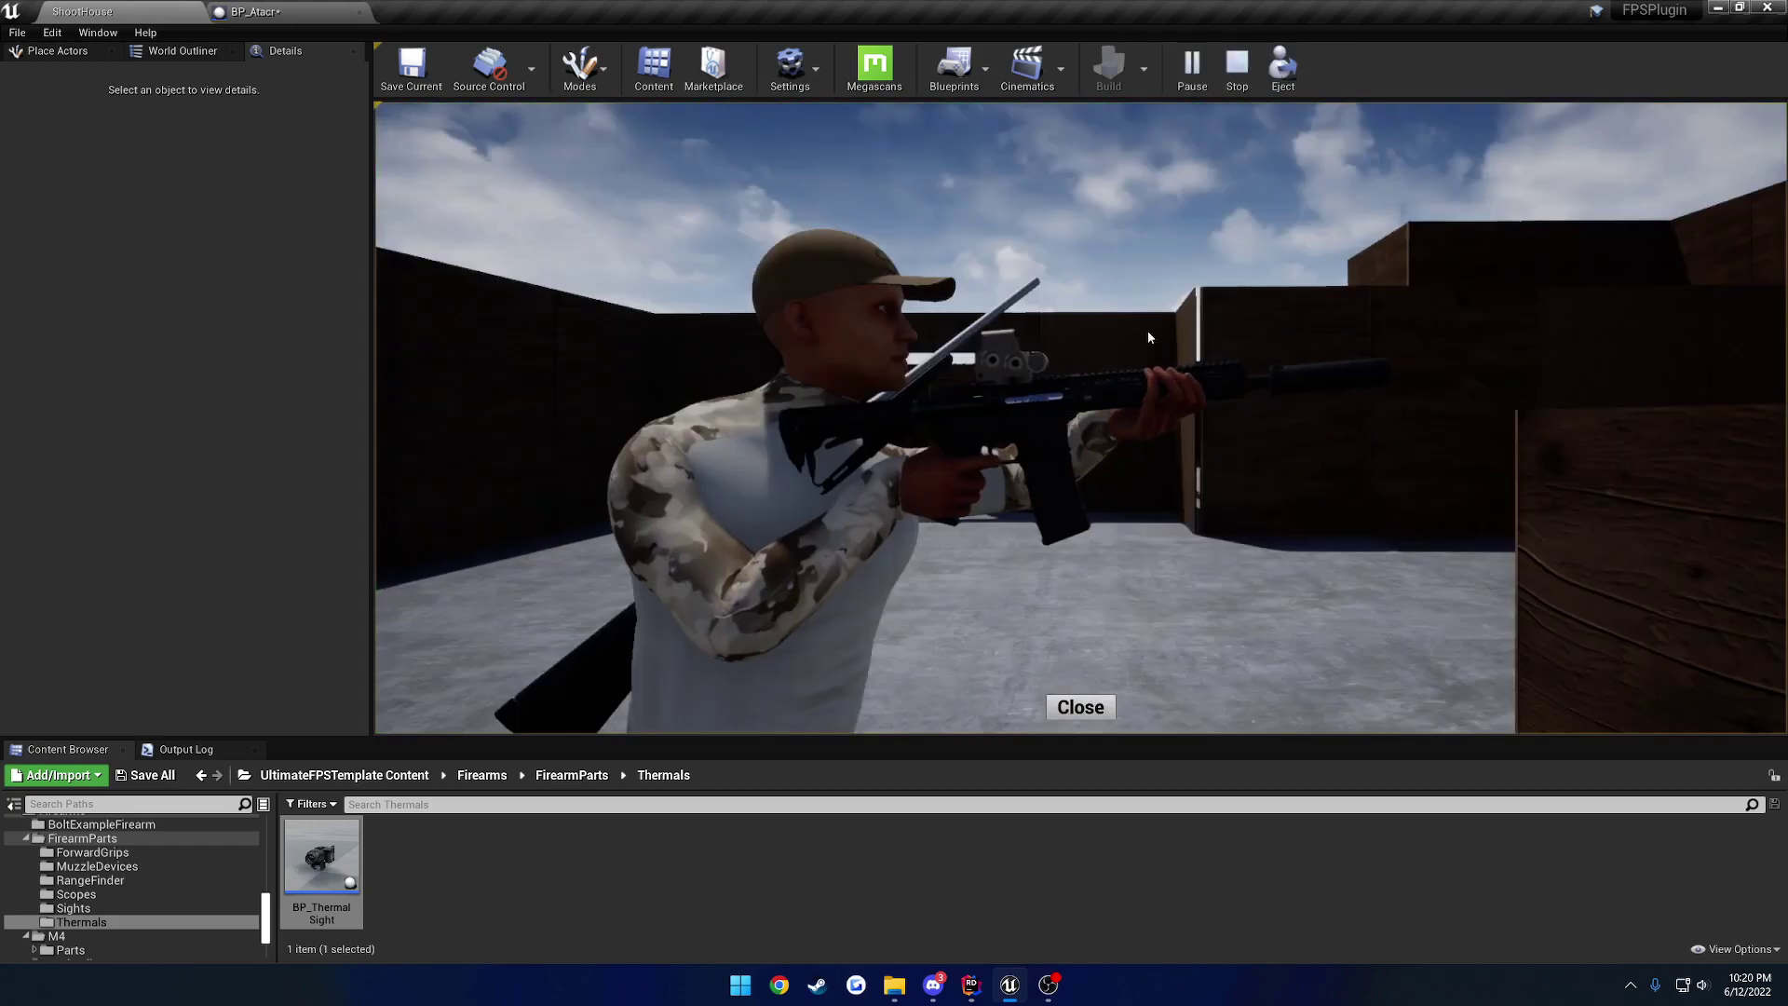
left_click(1080, 707)
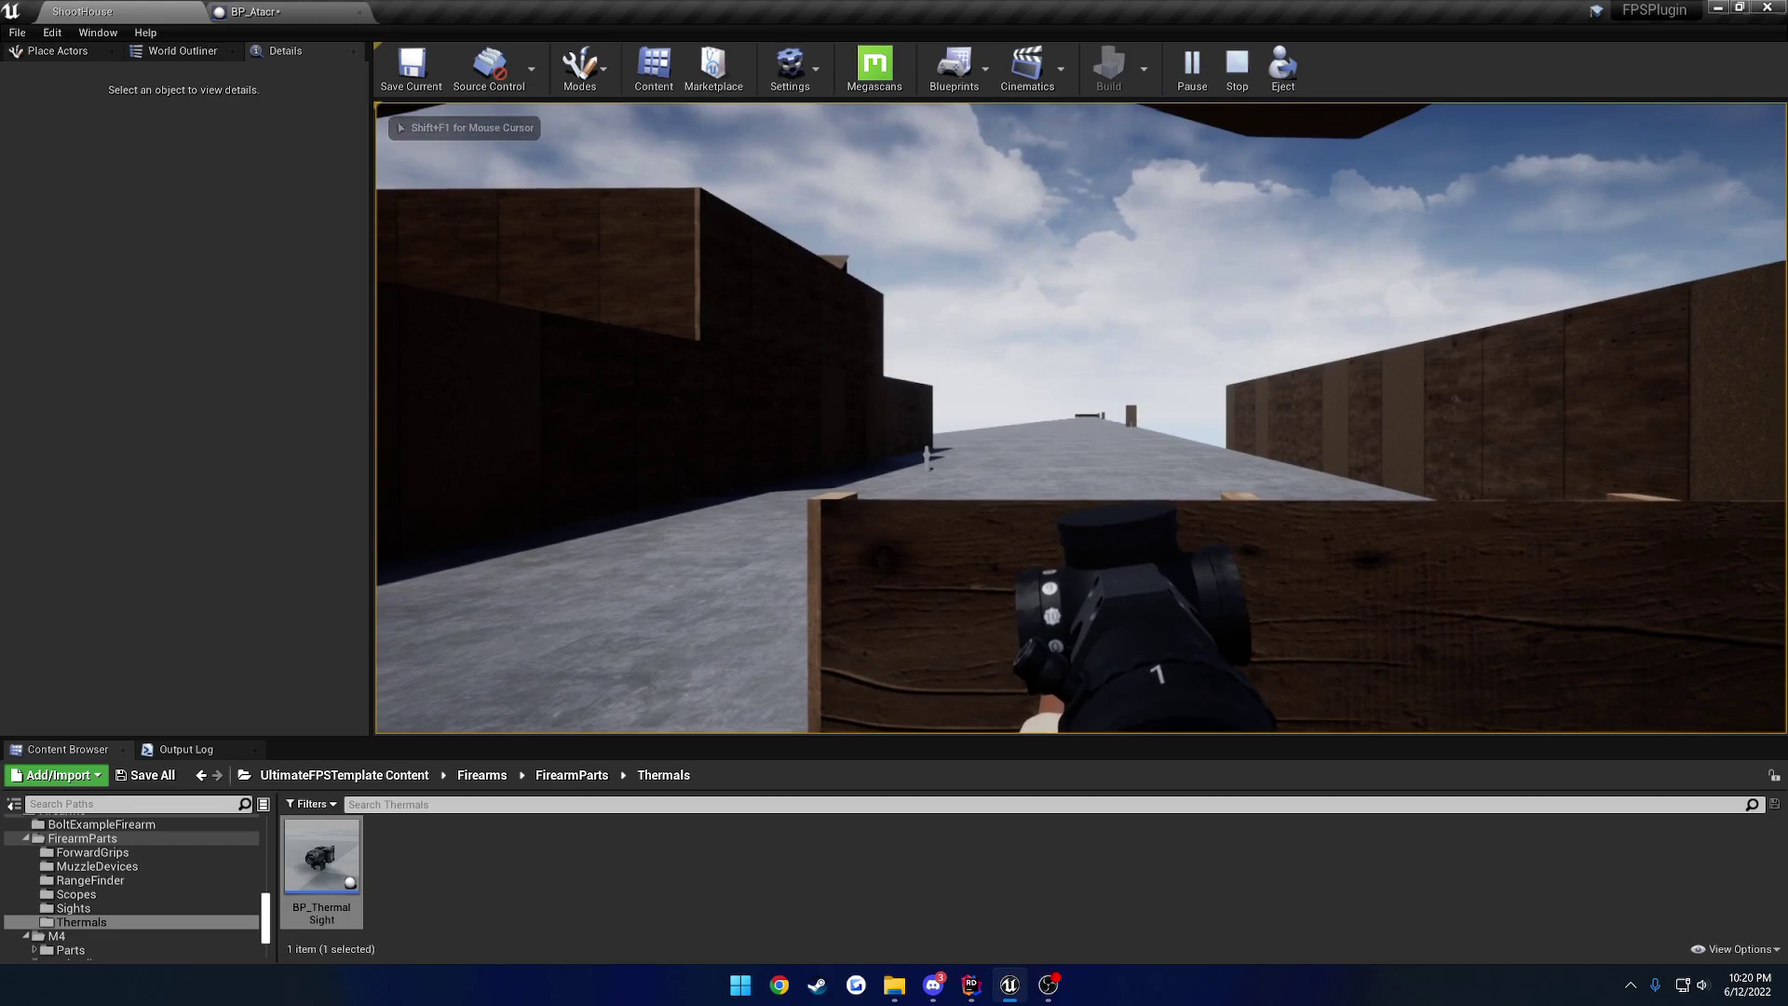
Step: Eject from the player, examine the glass material on the scope lens from behind the rifle, and stop playing
key("F8")
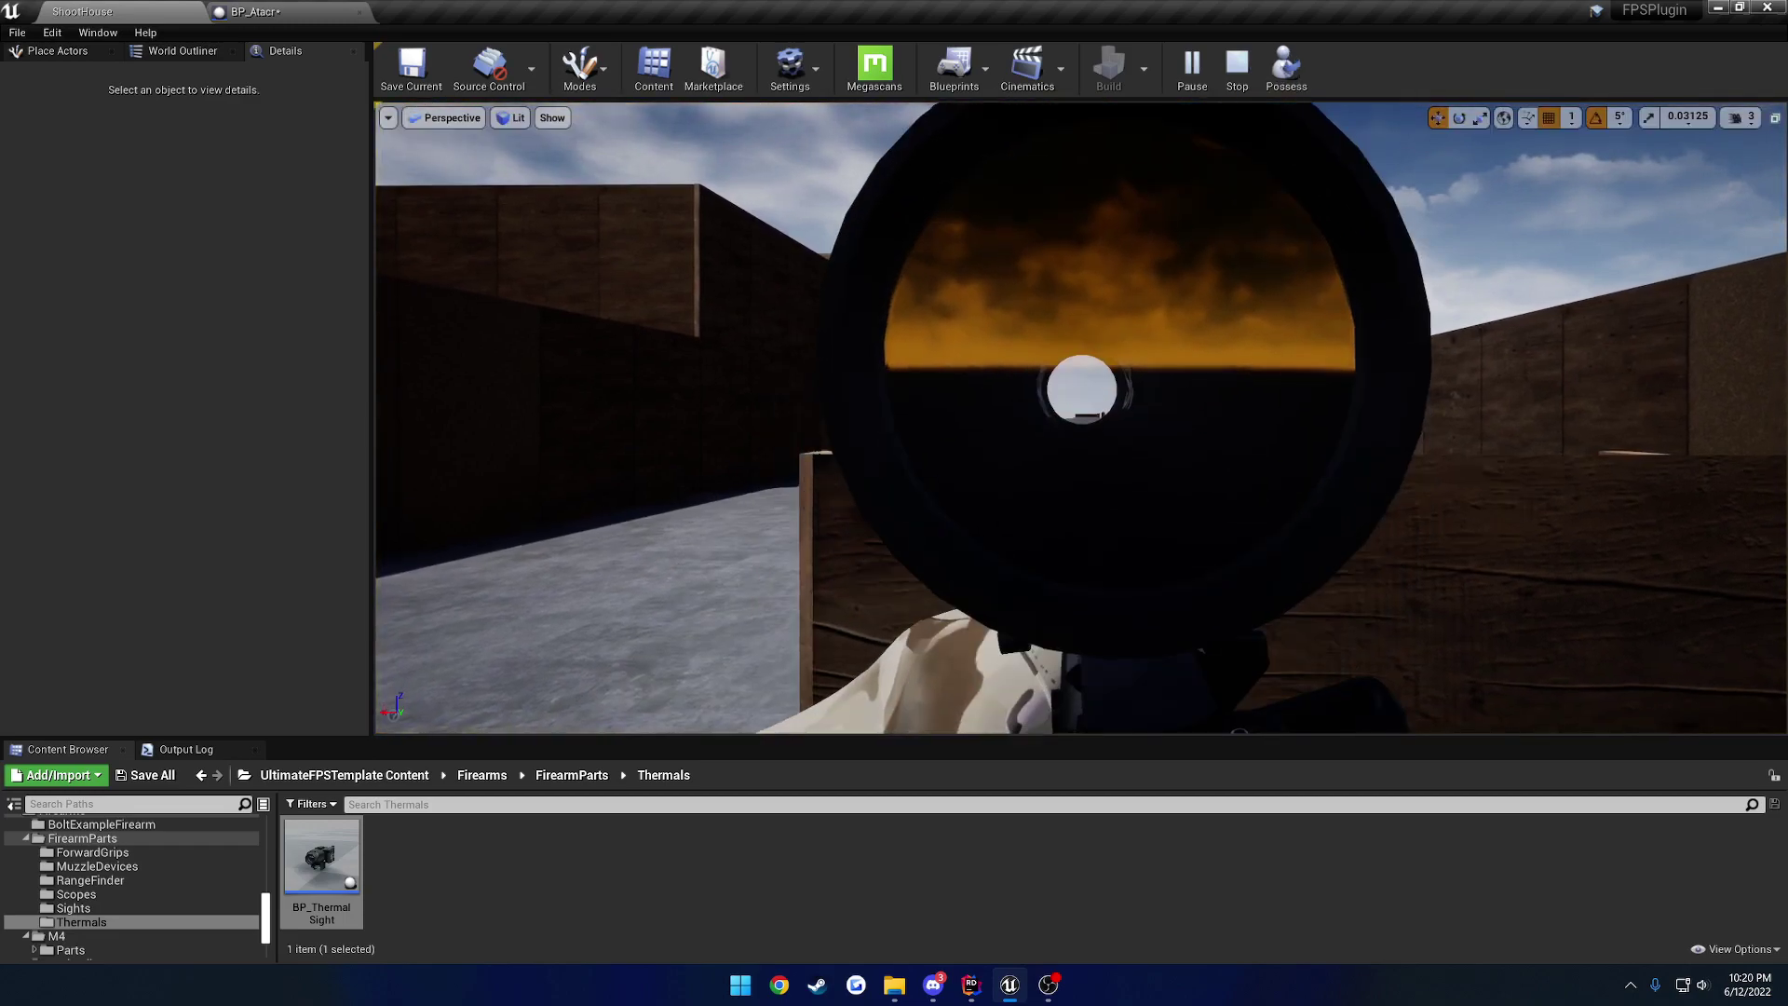
key("d")
key("s")
key("w")
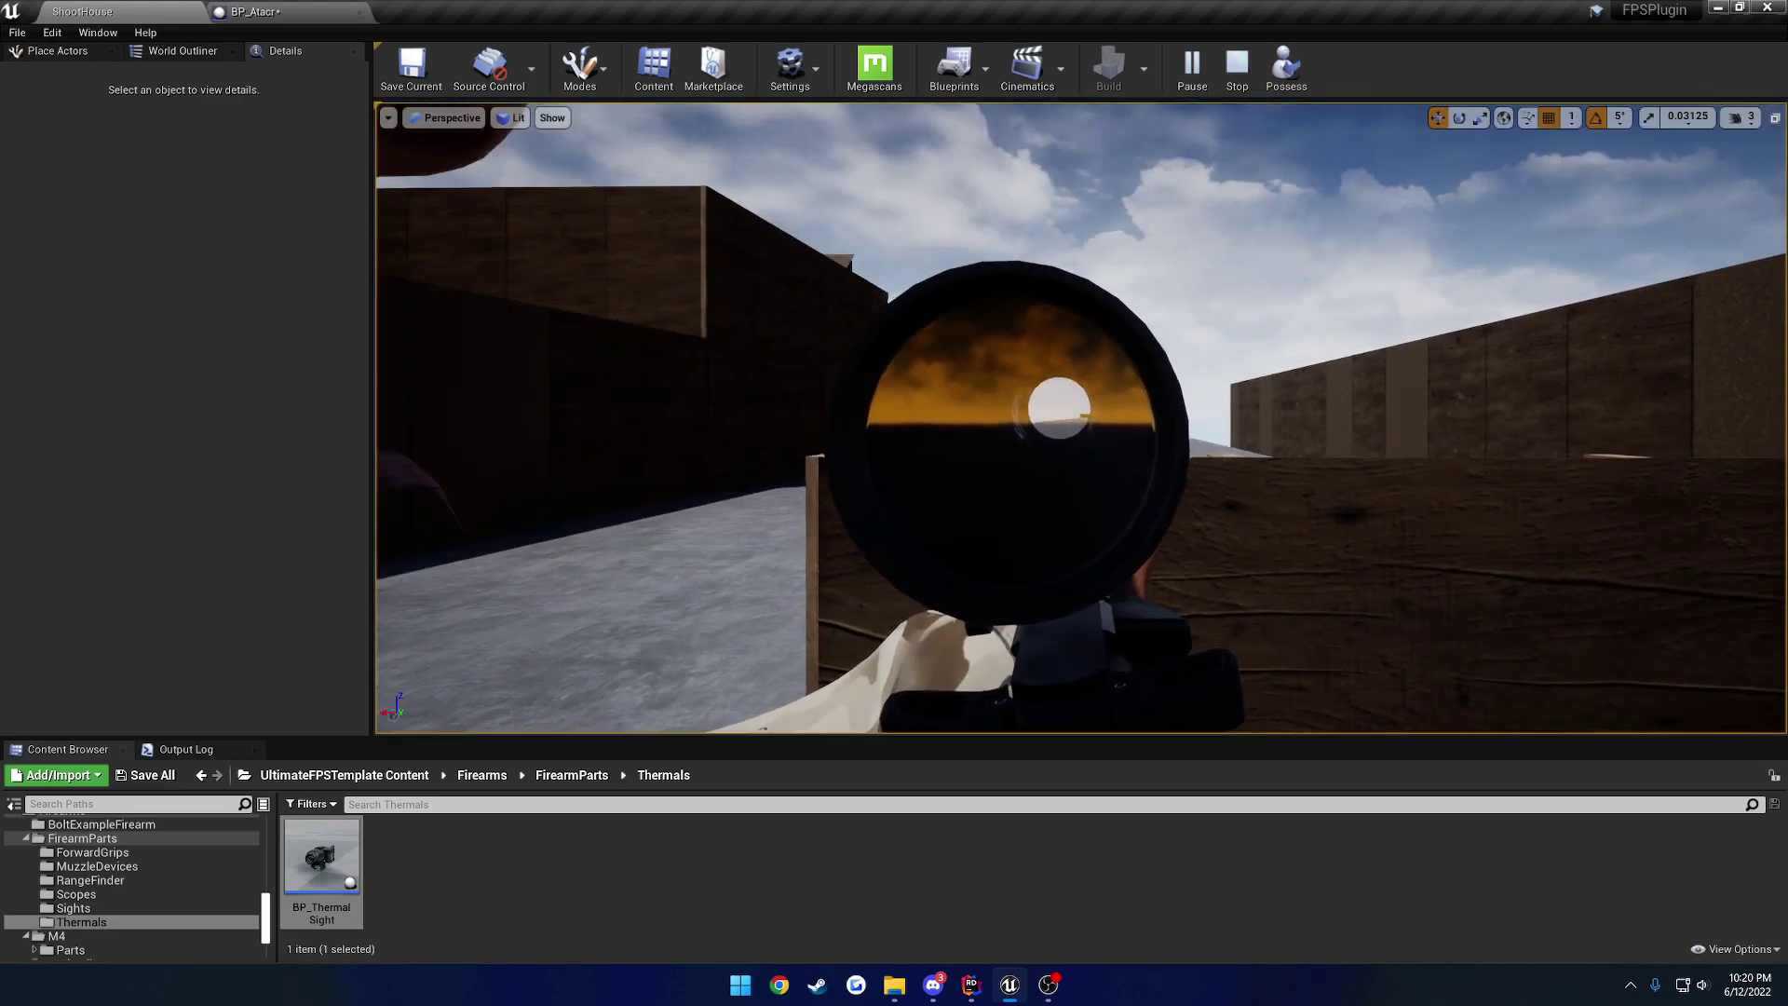
left_click(1062, 652)
key("Escape")
Step: In BP_Atacr, disable Clear Scope with Material, re-enable Clear Scope with Color, and compile and save the blueprint
left_click(253, 12)
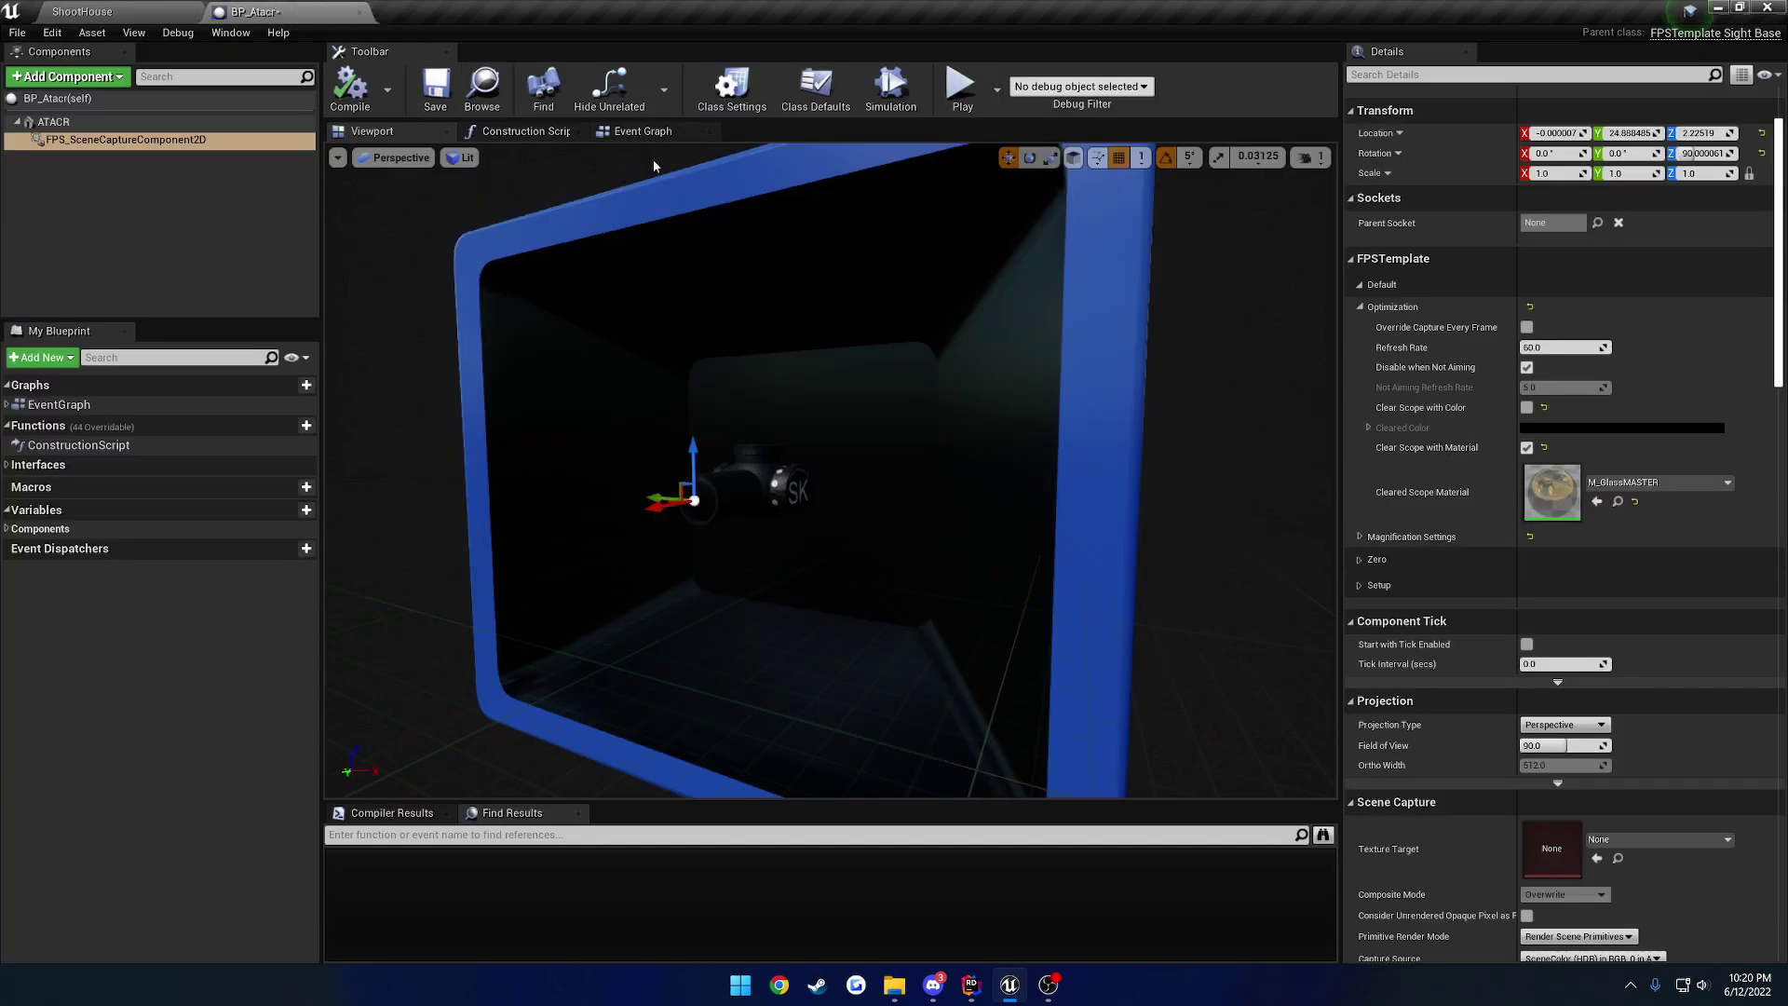
left_click(1525, 448)
left_click(1526, 407)
left_click(350, 89)
left_click(435, 89)
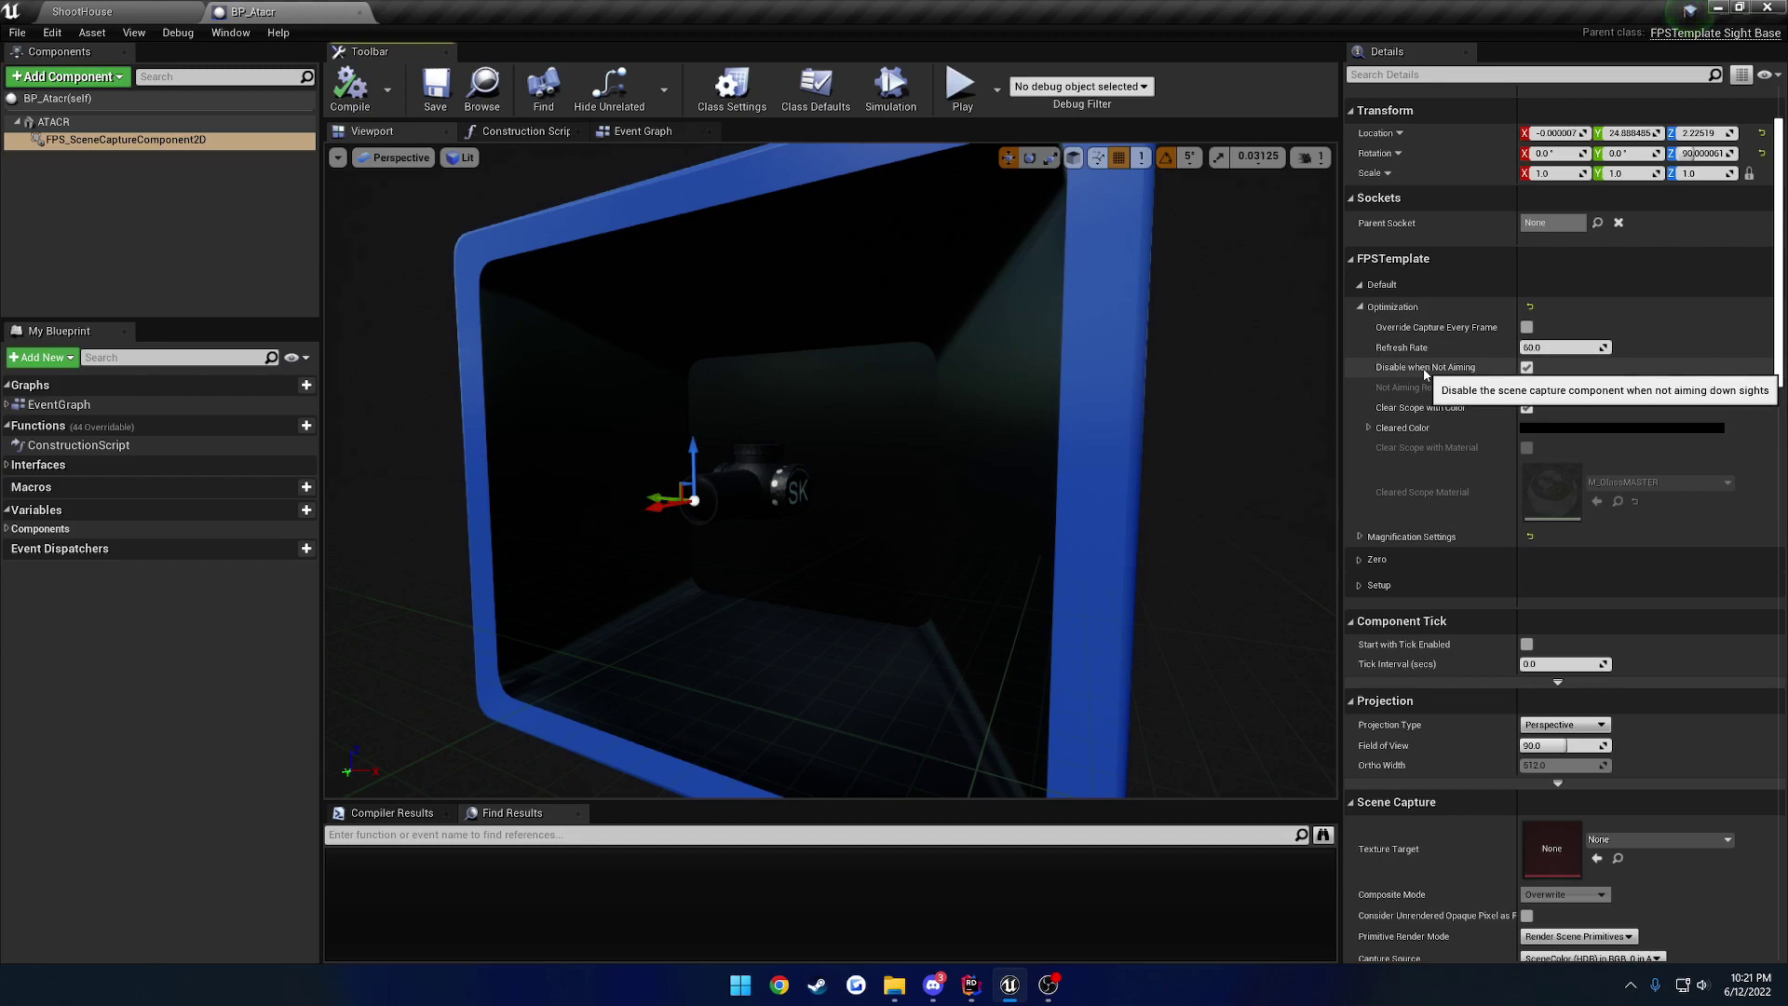
Step: Collapse the Optimization settings and expand Magnification Settings with its Magnifications array
left_click(1360, 306)
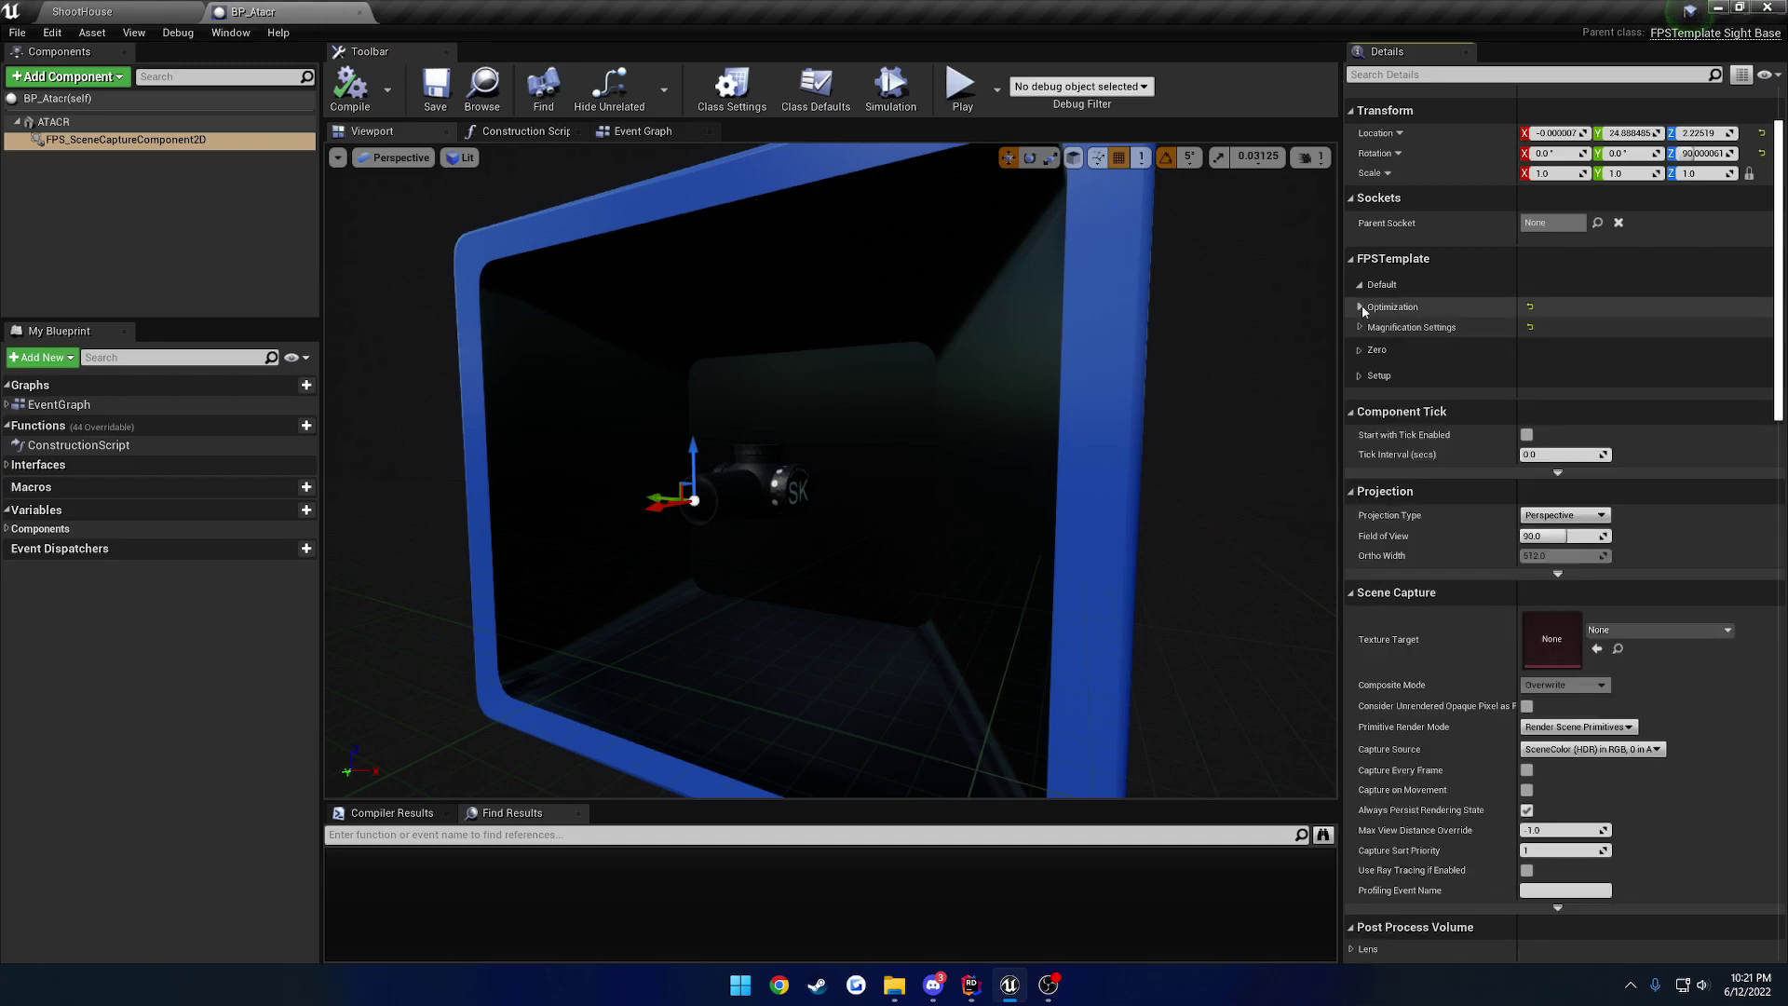
left_click(1362, 326)
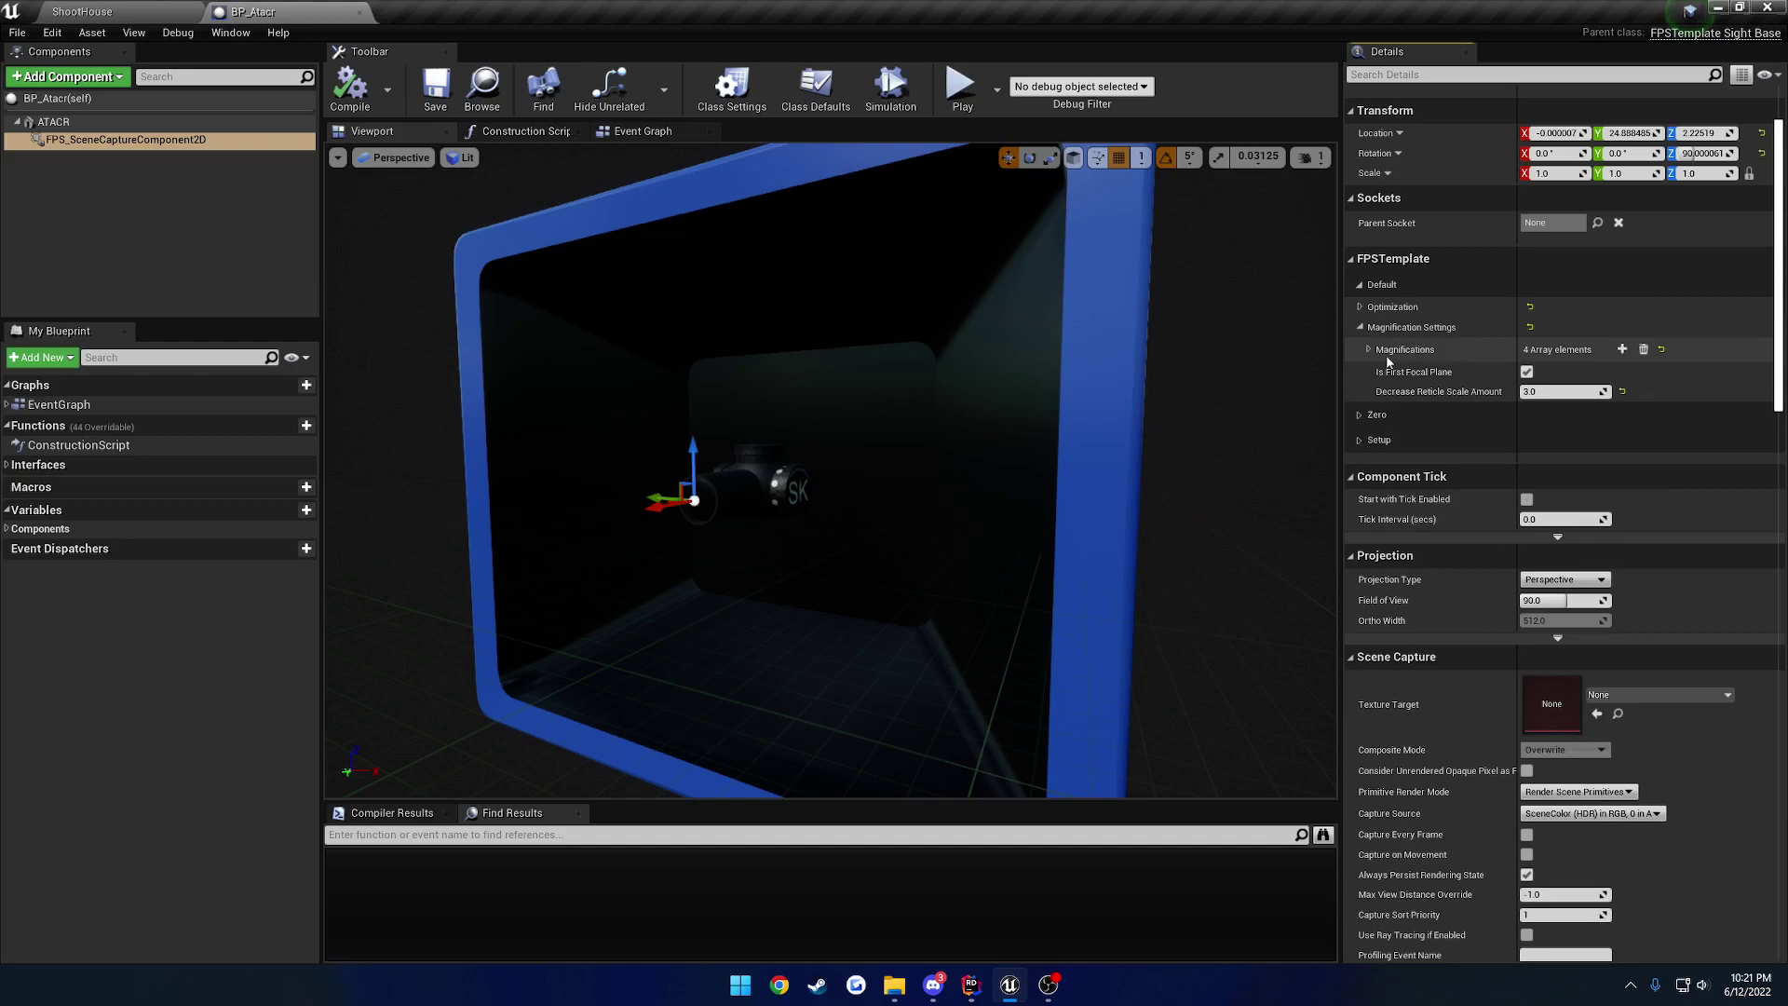
left_click(1368, 350)
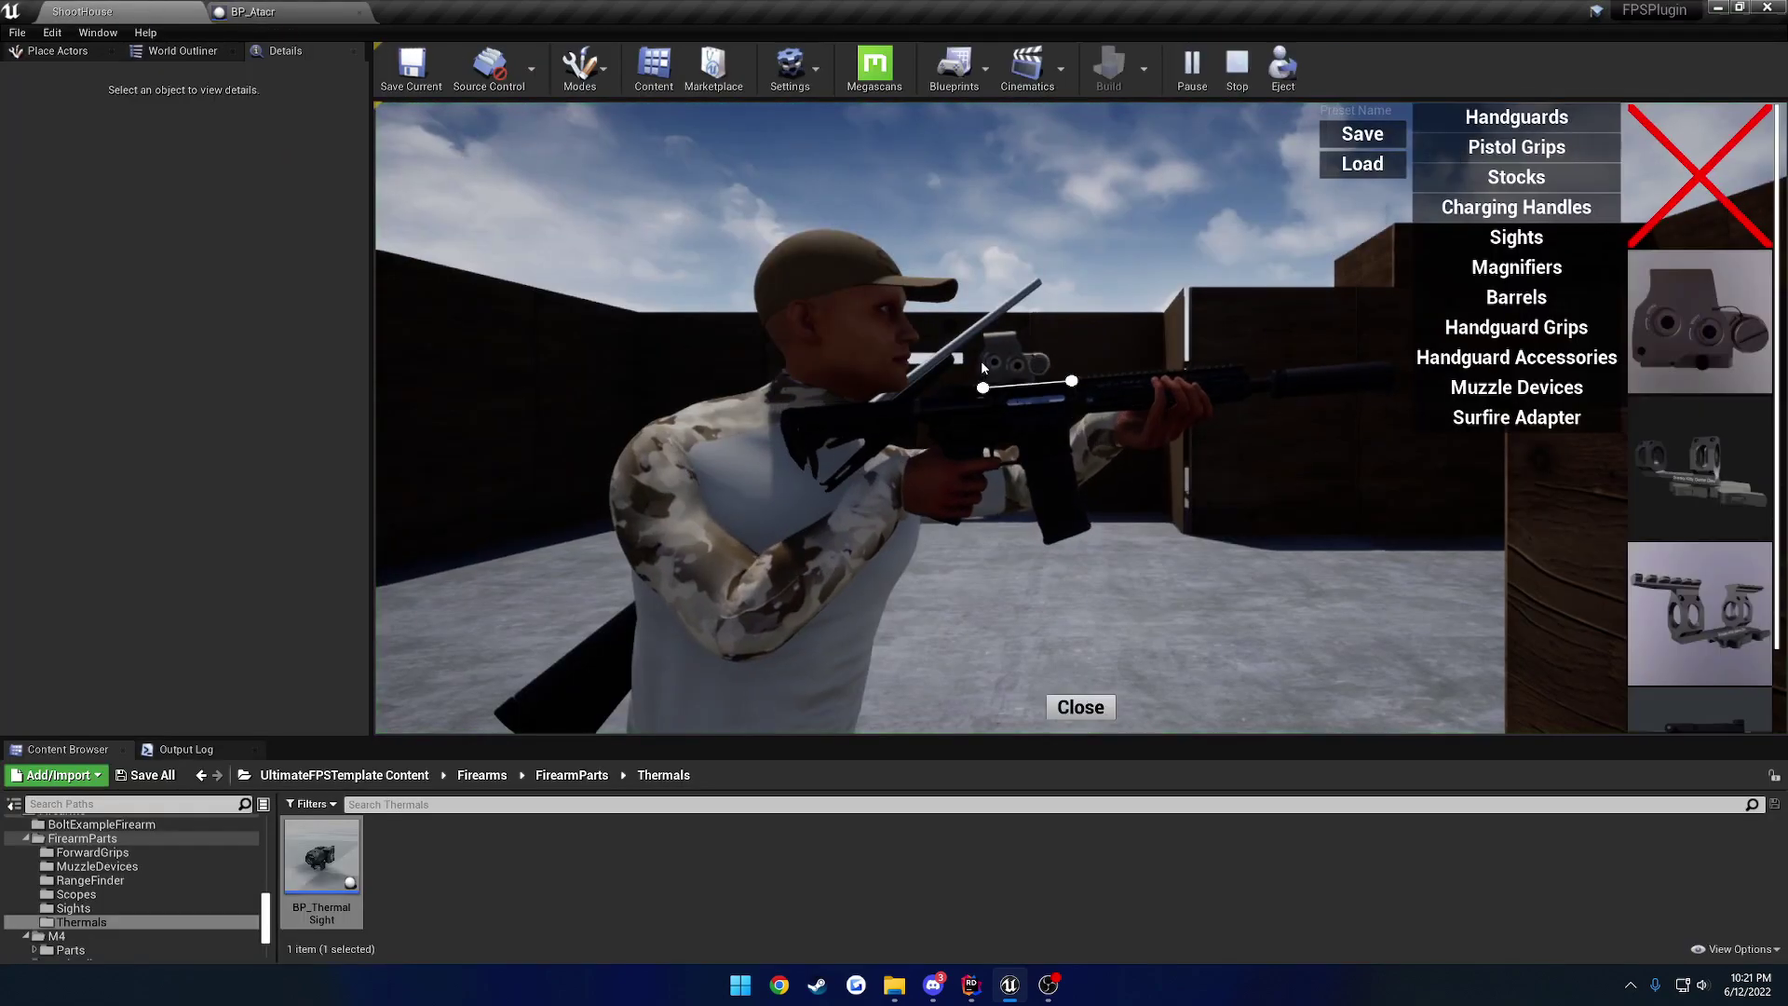
Step: Close the customization screen in play, aim through the ATACR scope and cycle its magnification levels up and down
left_click(1080, 707)
right_click(1081, 418)
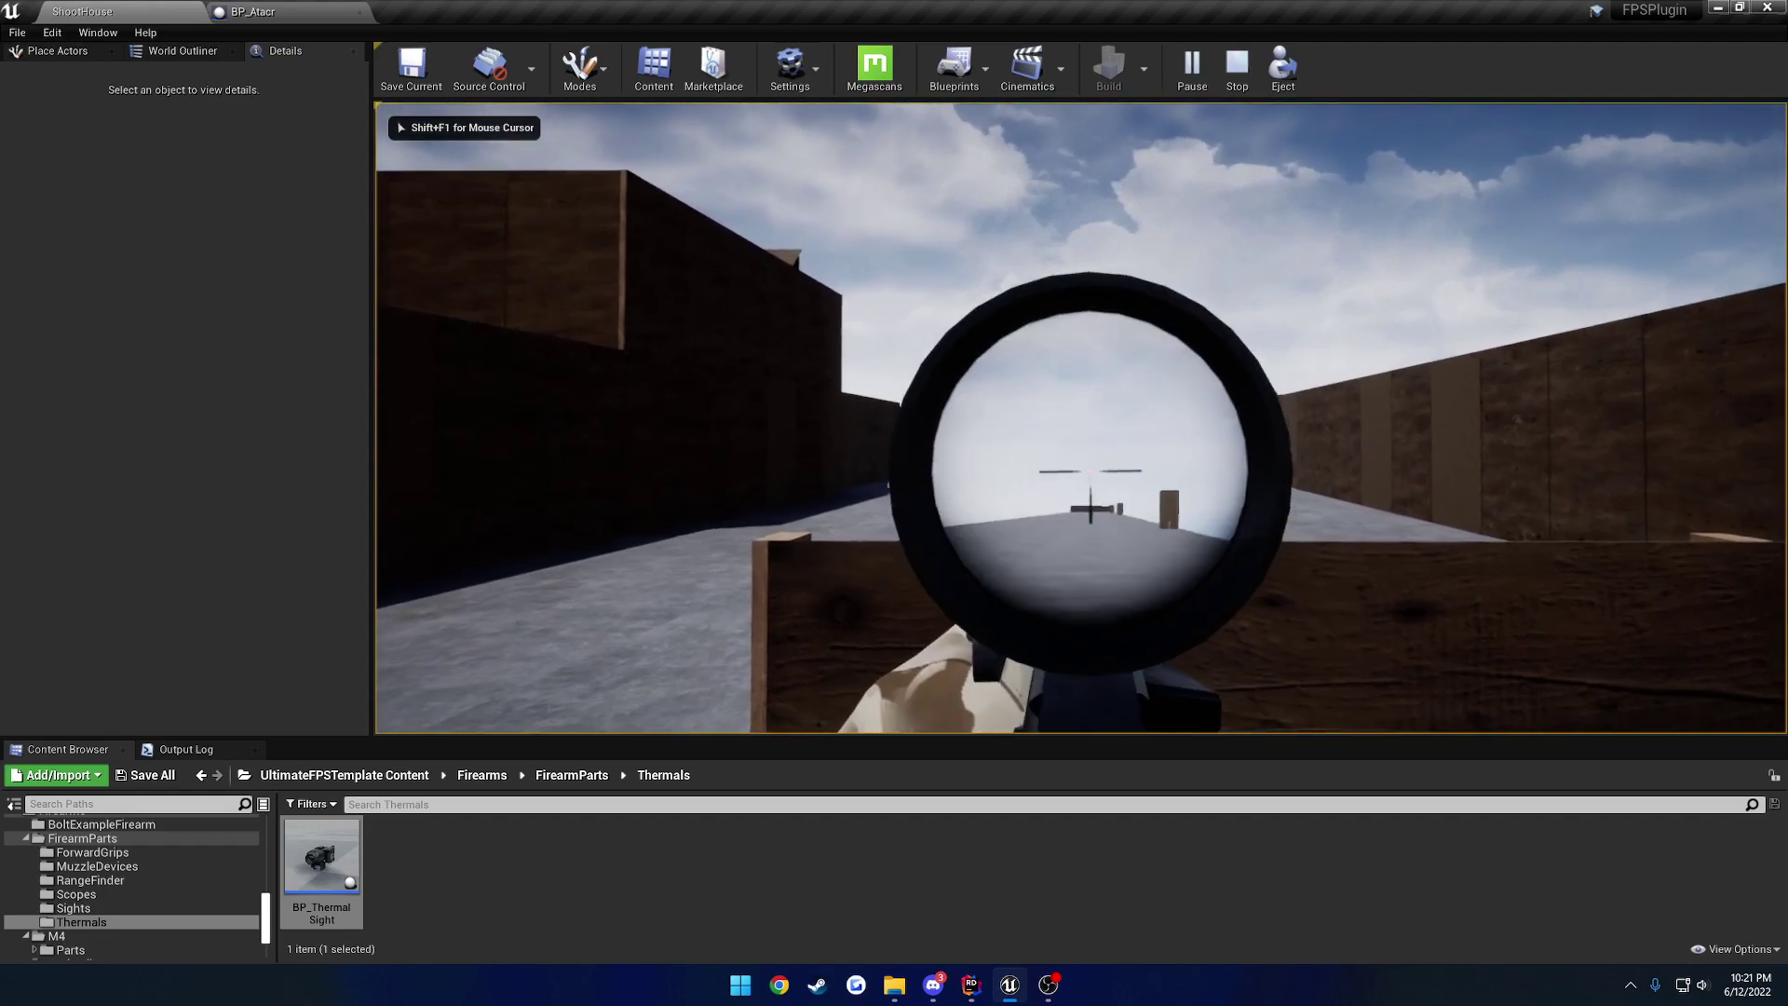
scroll(1080, 418, "up", 4)
scroll(1081, 418, "up", 2)
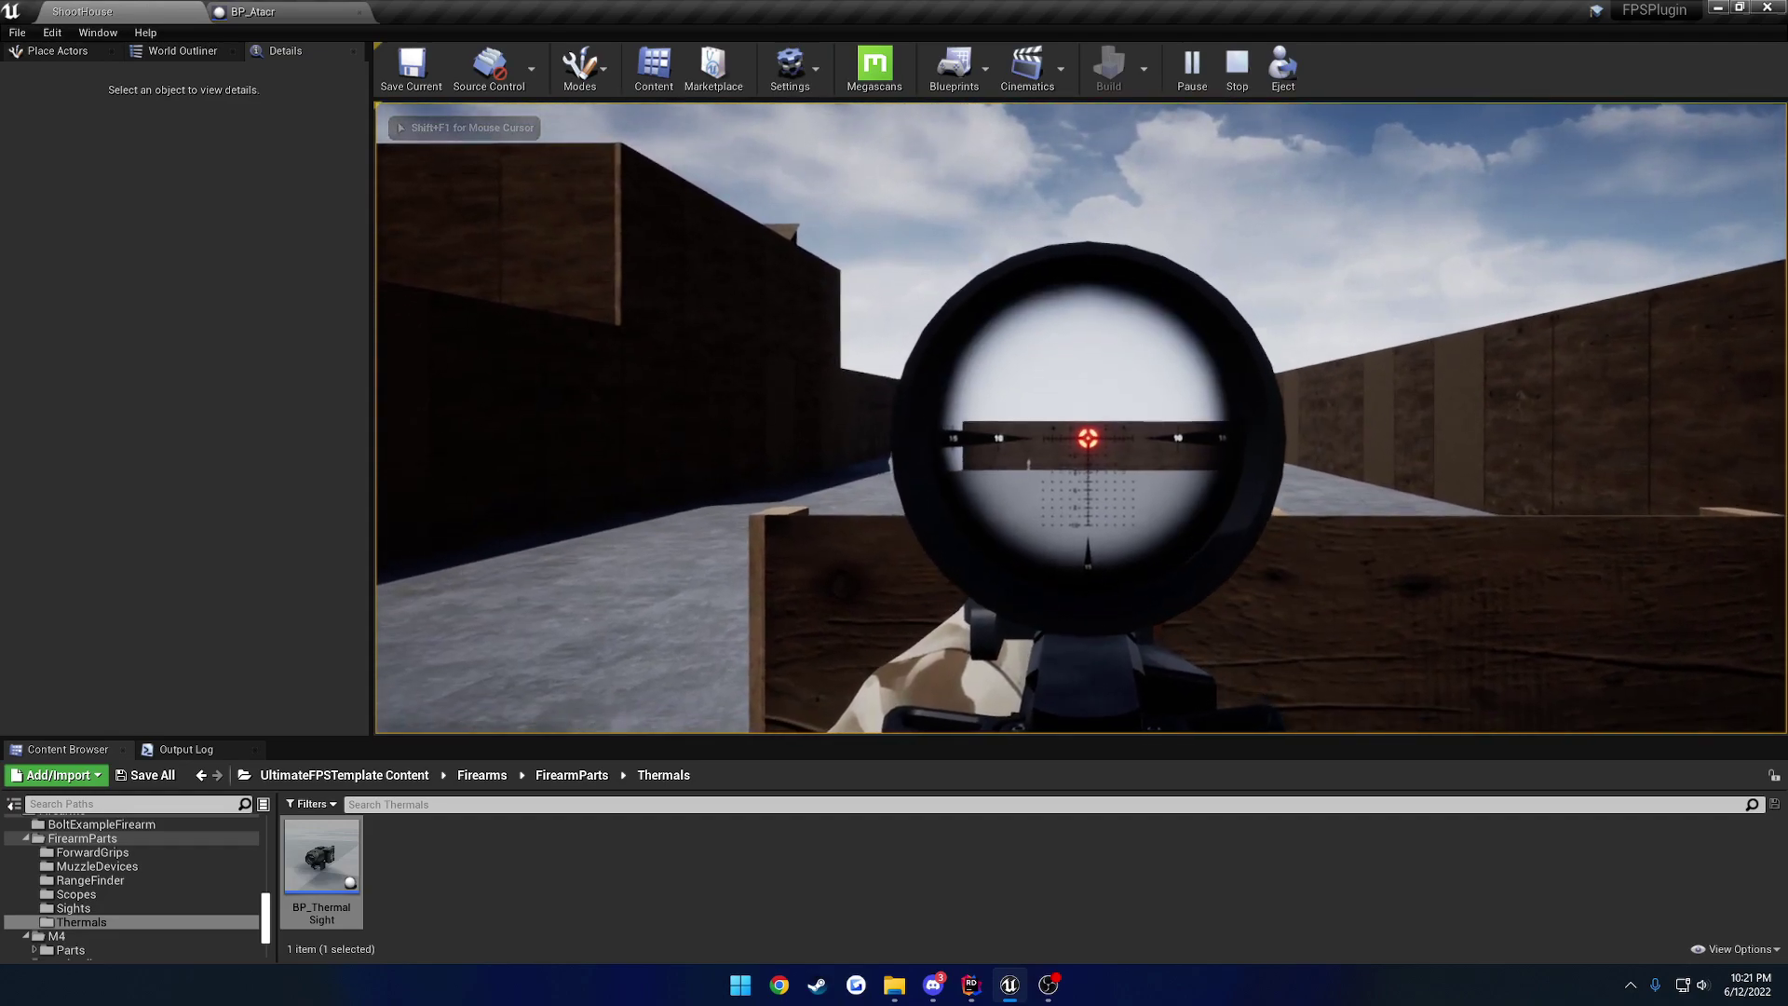
scroll(1080, 418, "down", 5)
scroll(1080, 418, "up", 5)
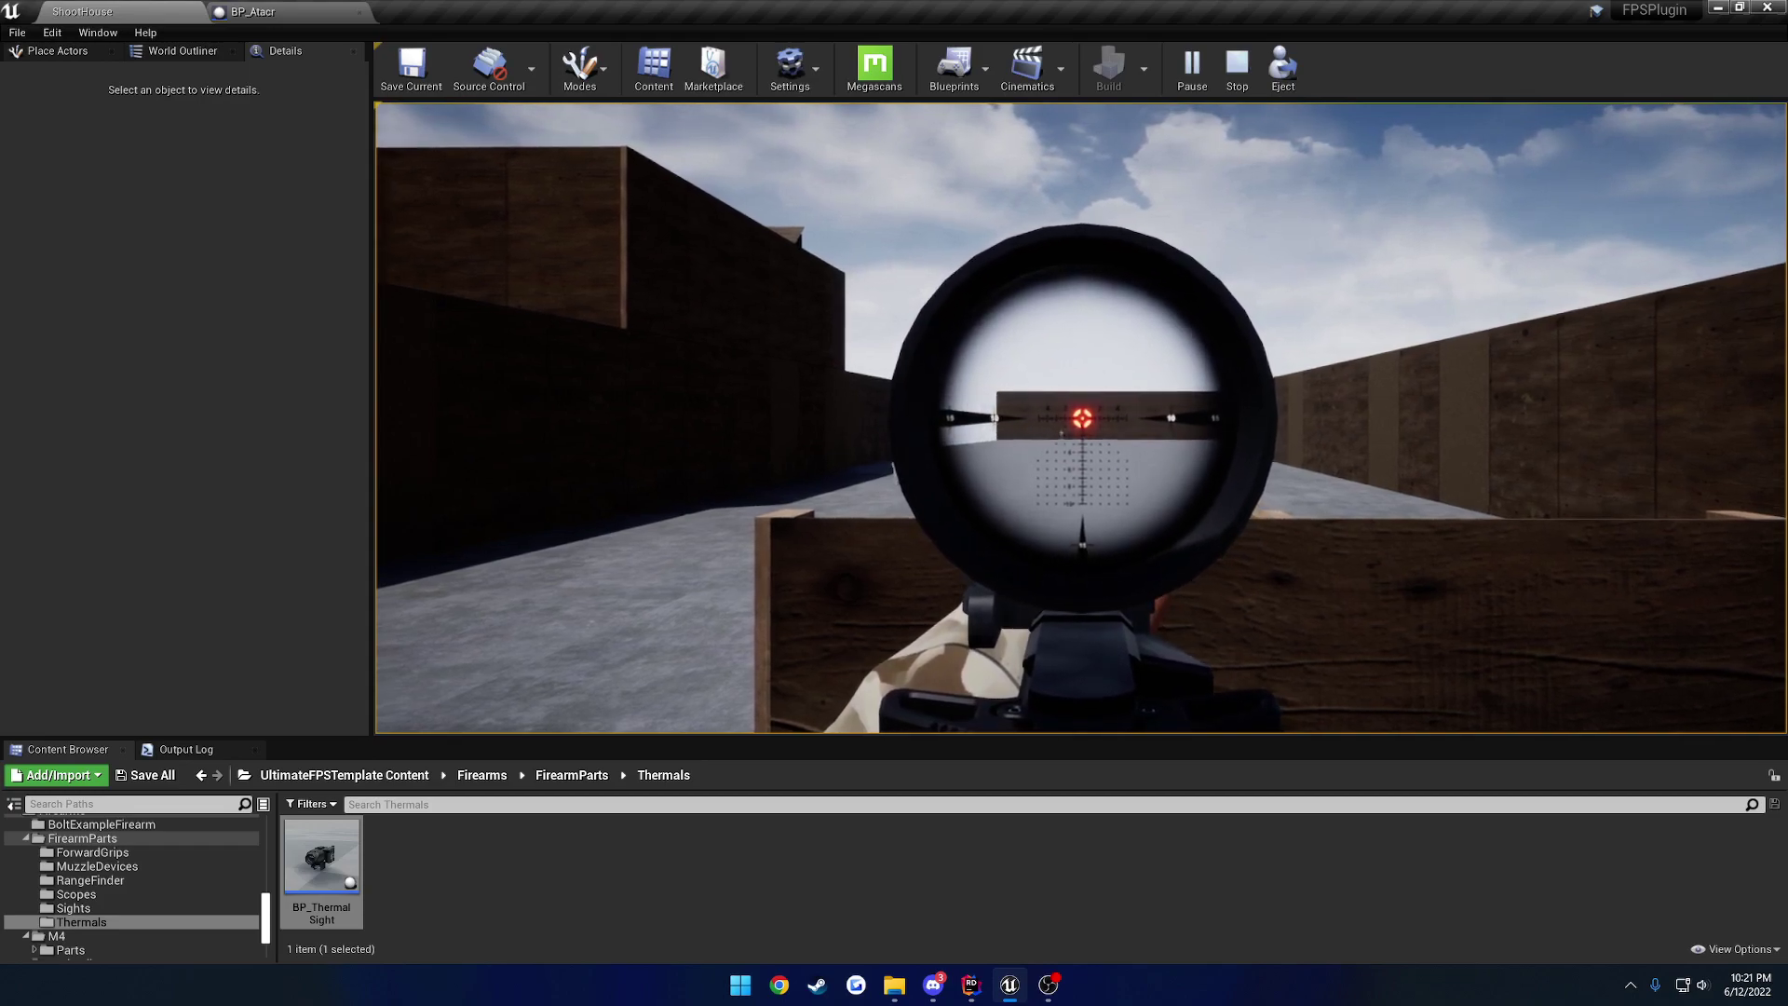
Step: Switch to the second rifle, aim over the barrier, compare the reticle at different magnifications, and stop playing
key("2")
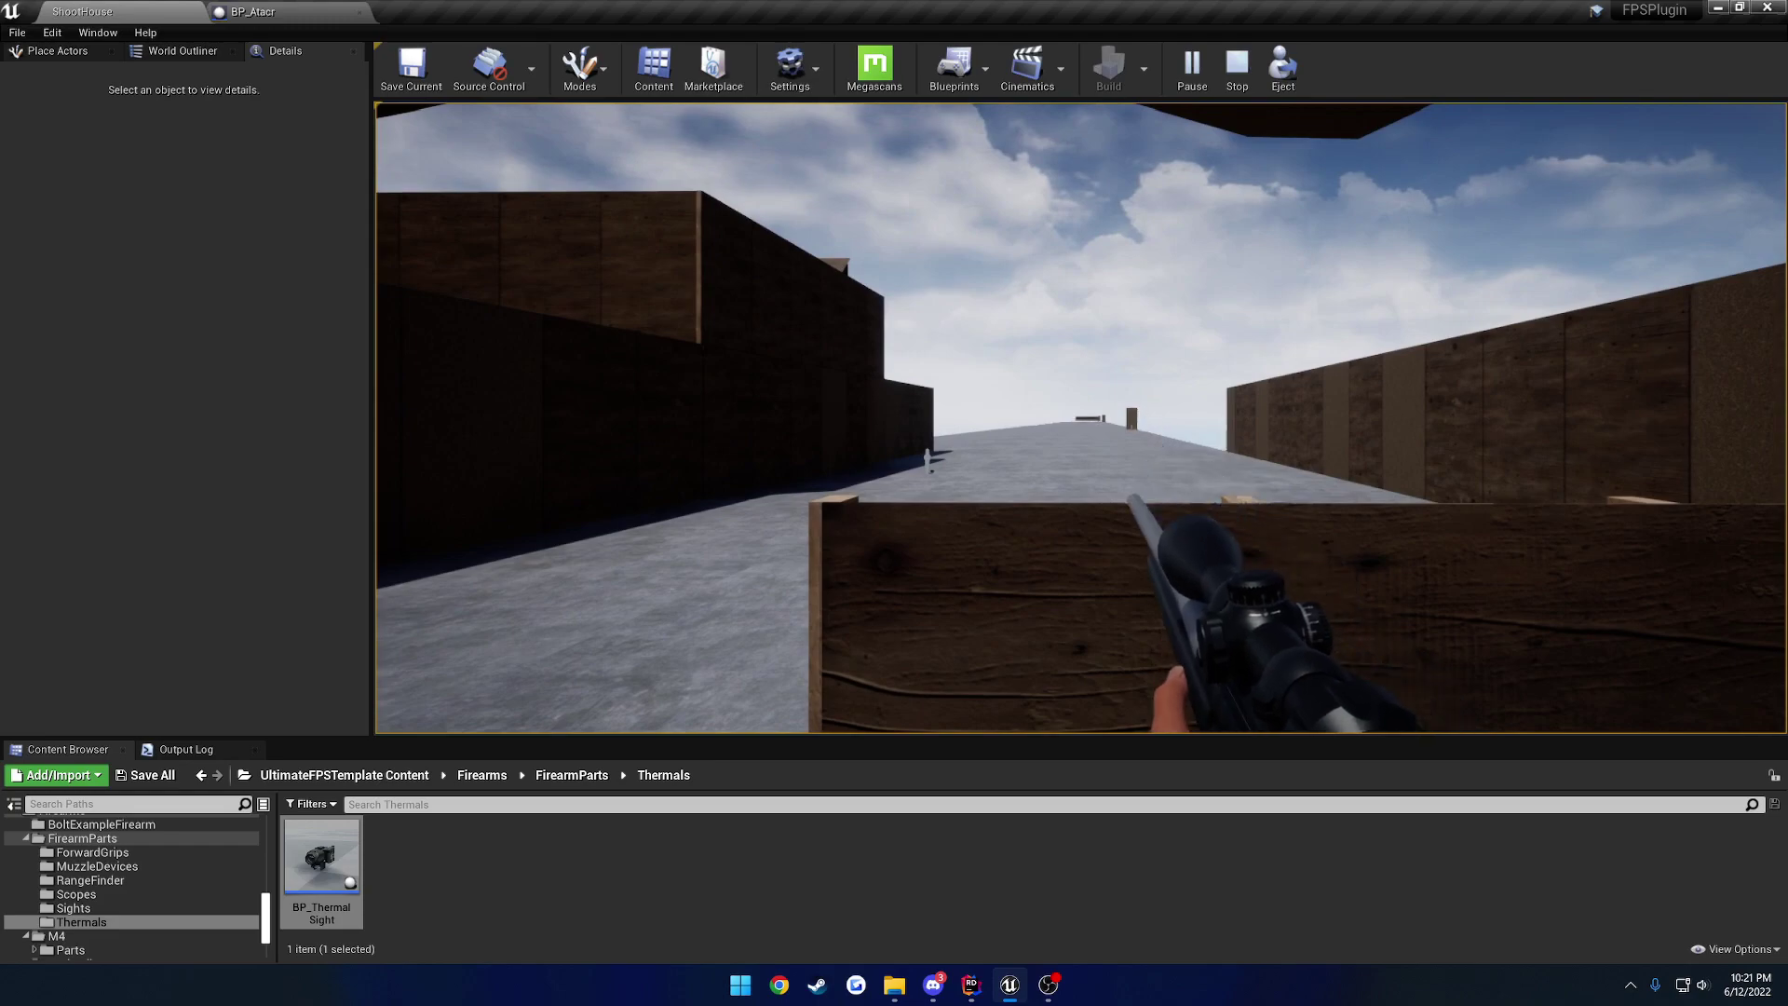
right_click(1080, 418)
scroll(1080, 418, "up", 3)
scroll(1081, 419, "up", 2)
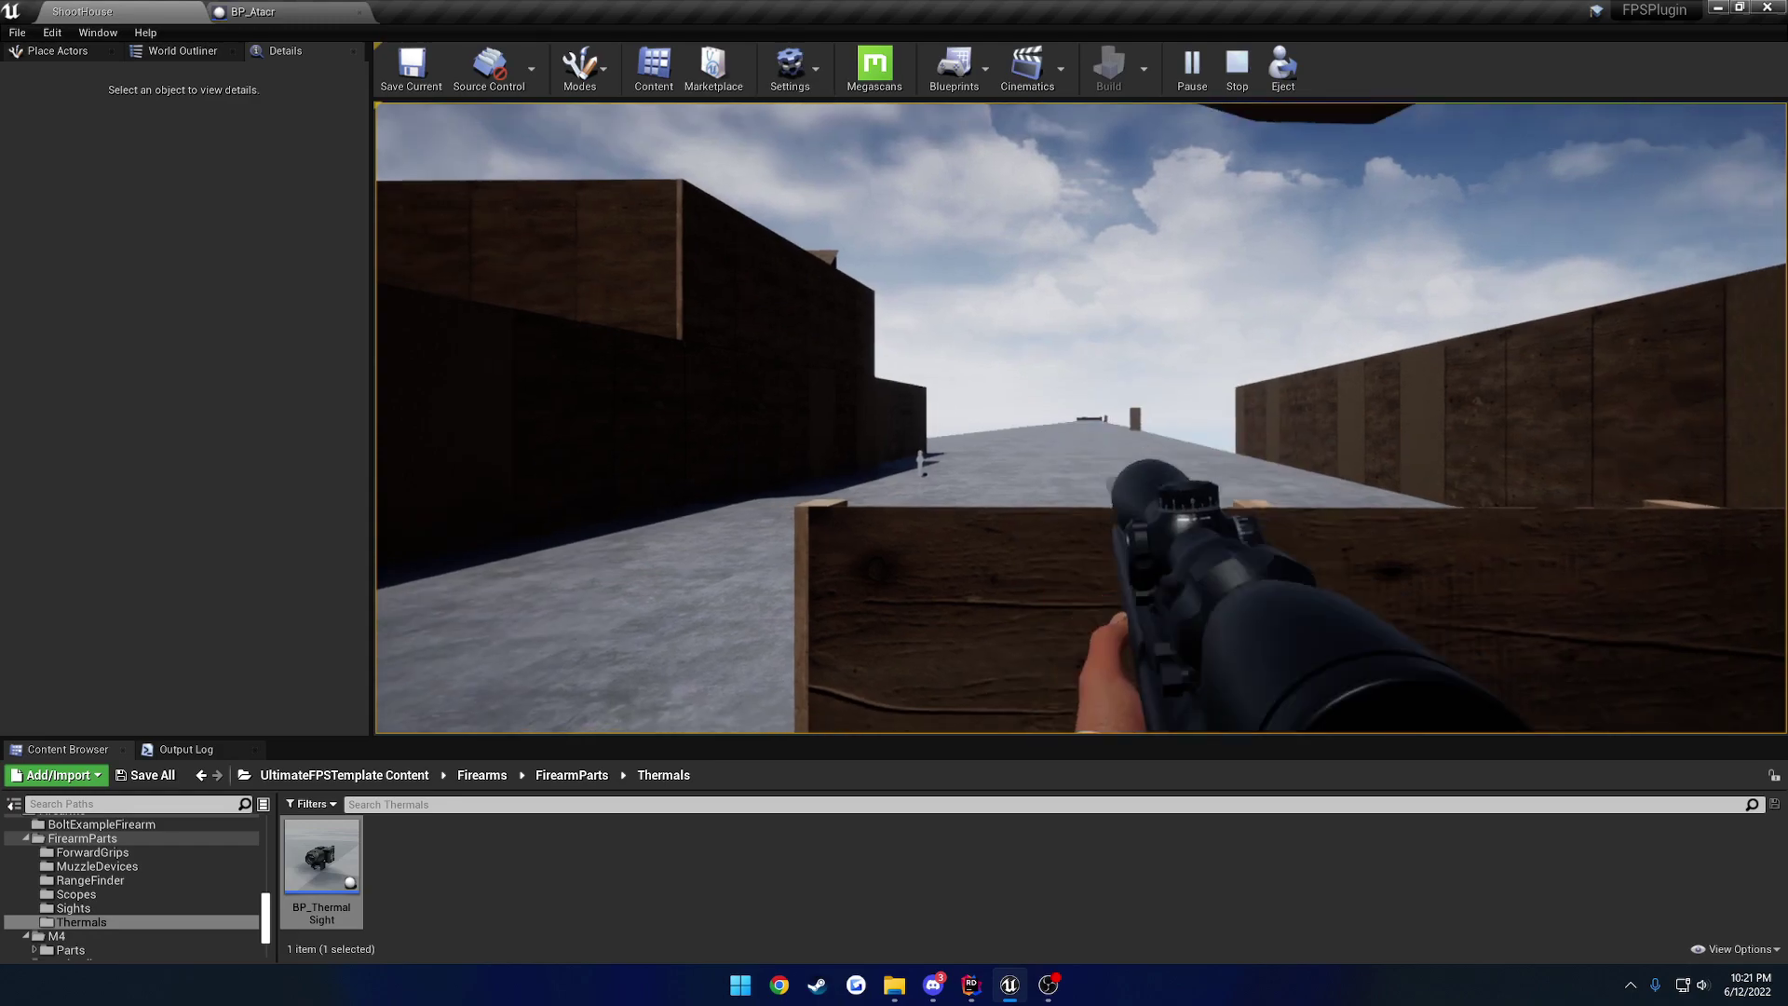
key("space")
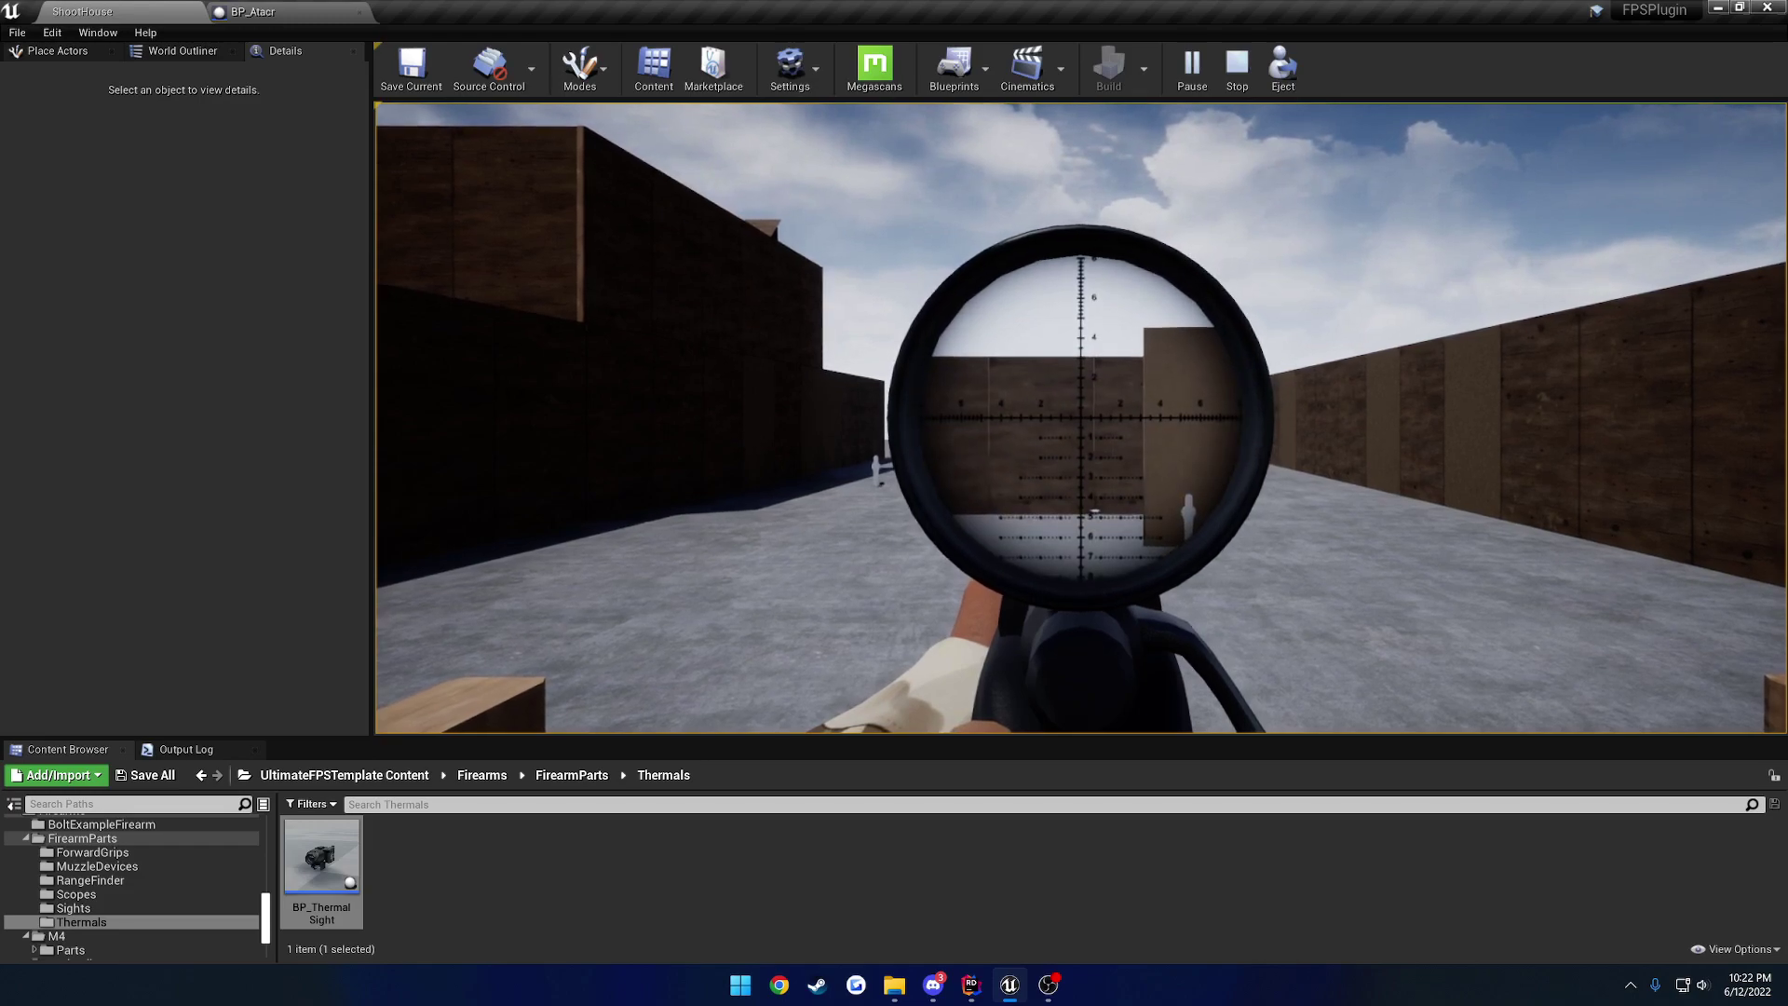
scroll(1081, 418, "down", 3)
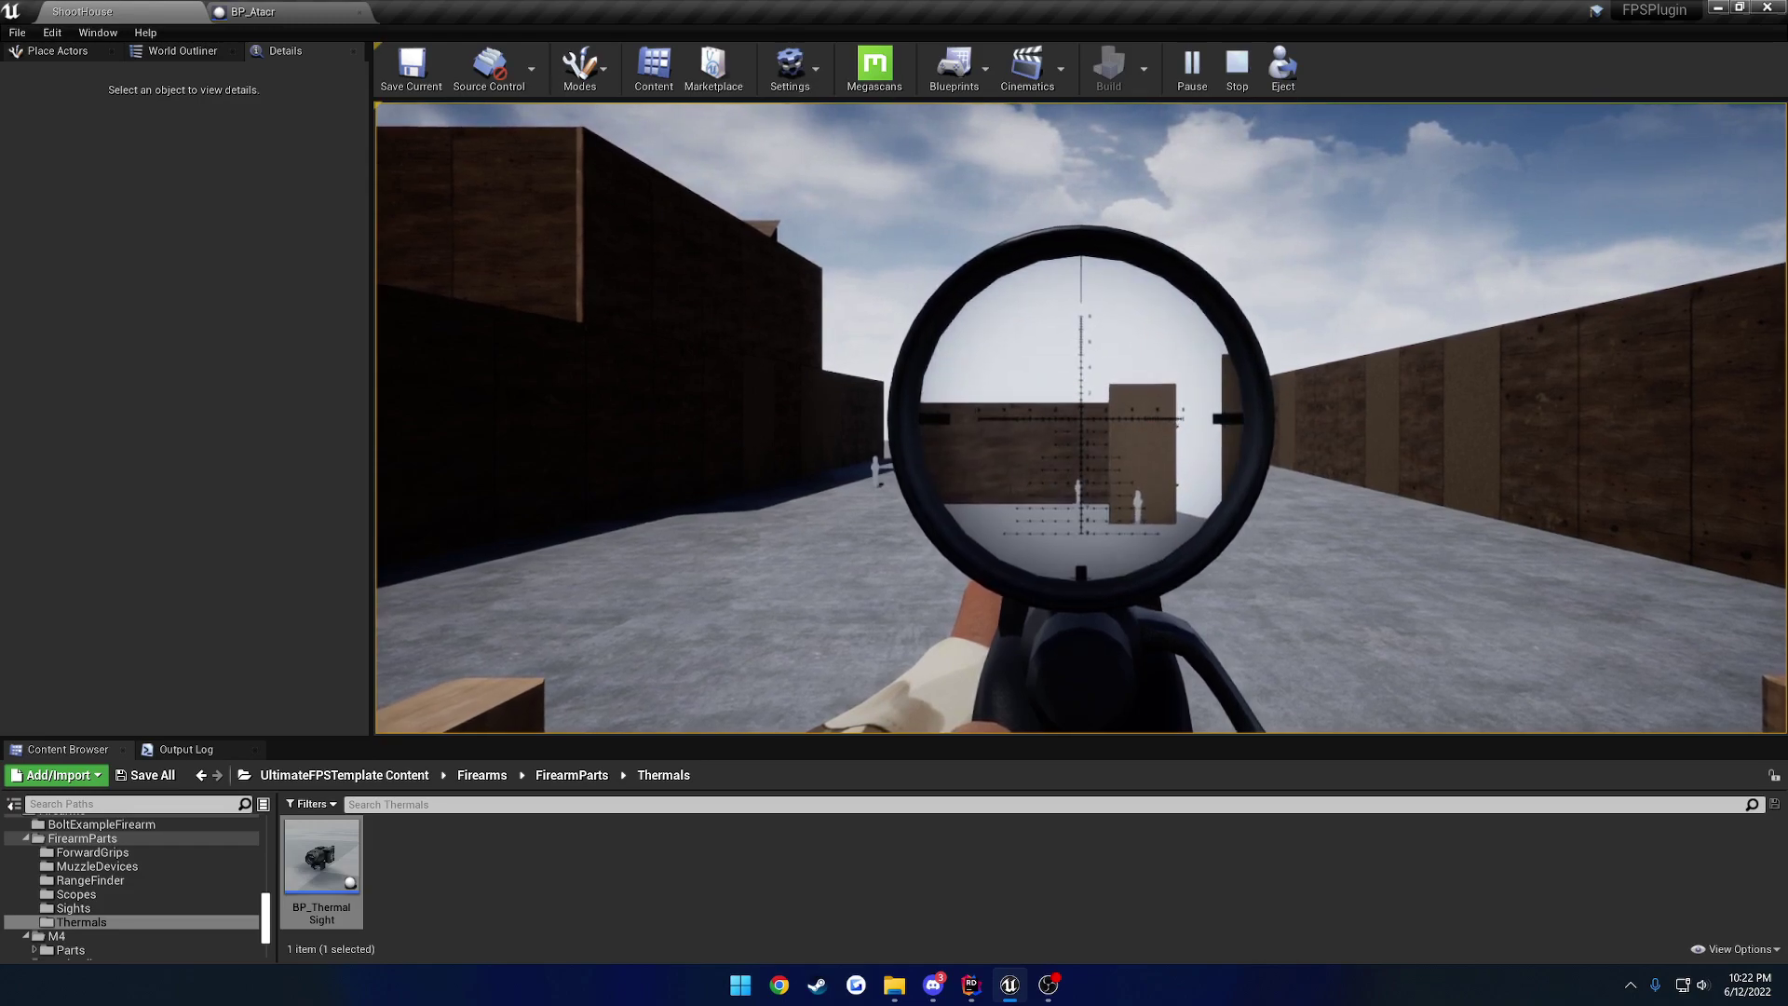
scroll(1081, 418, "down", 1)
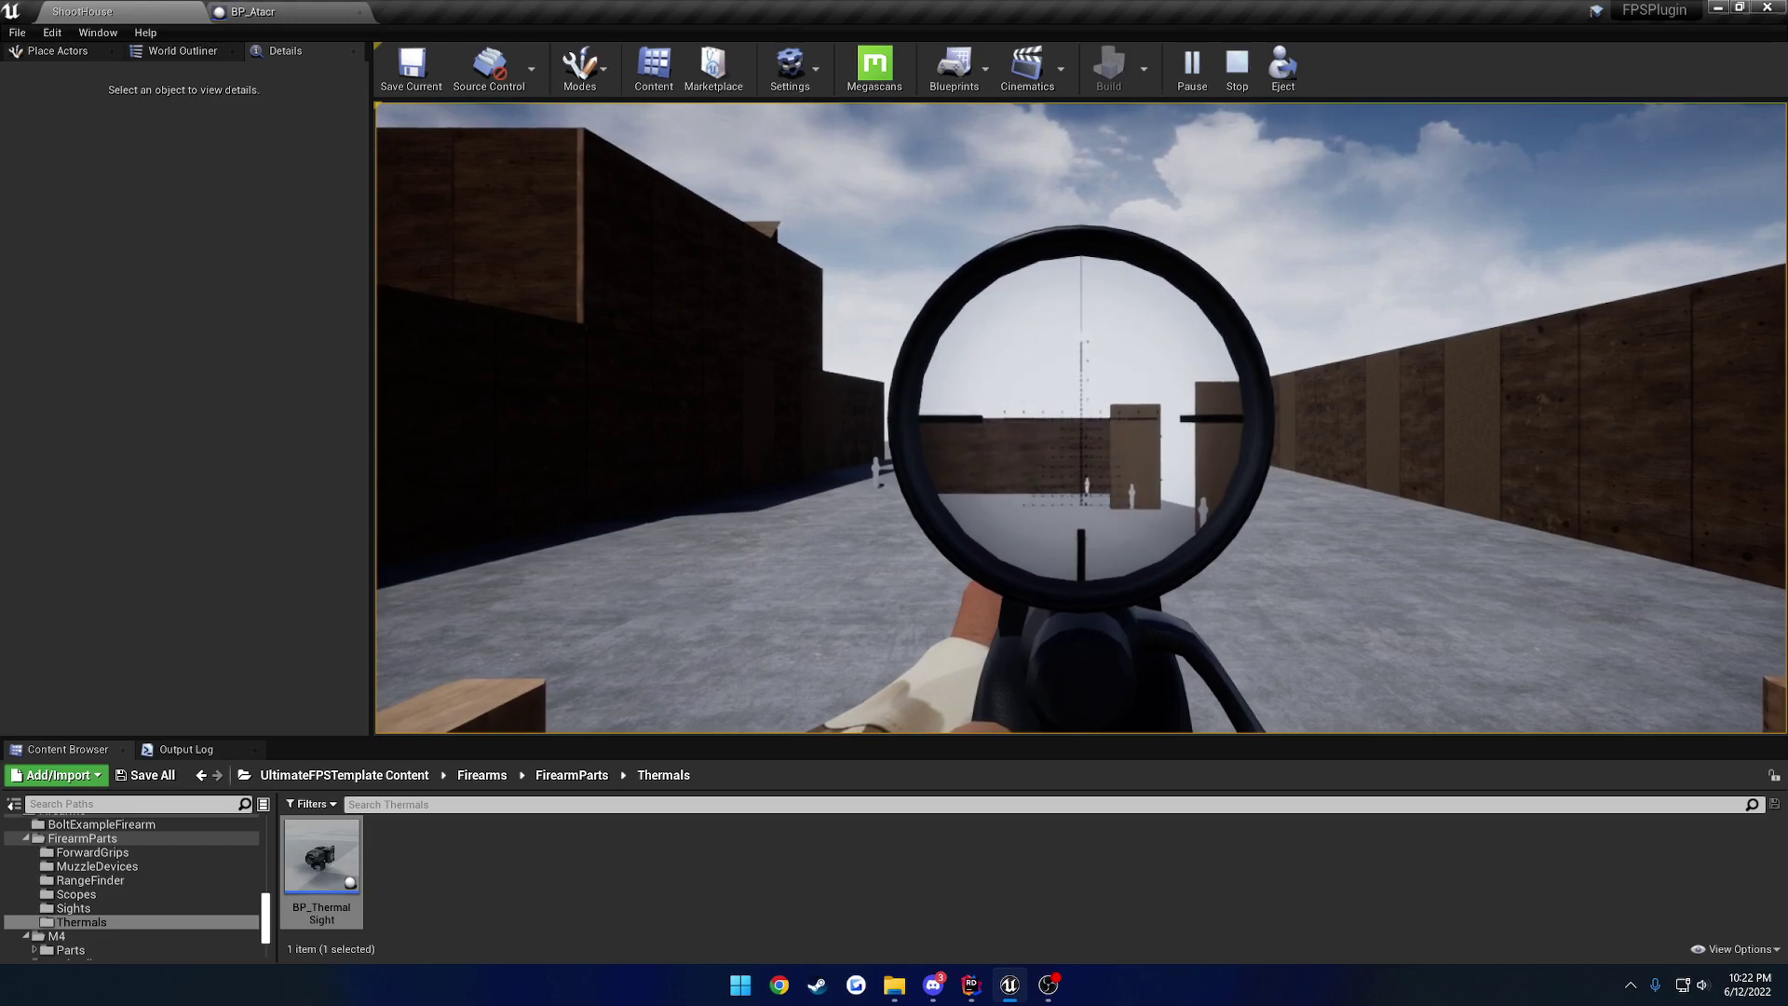
key("shift+F1")
key("Escape")
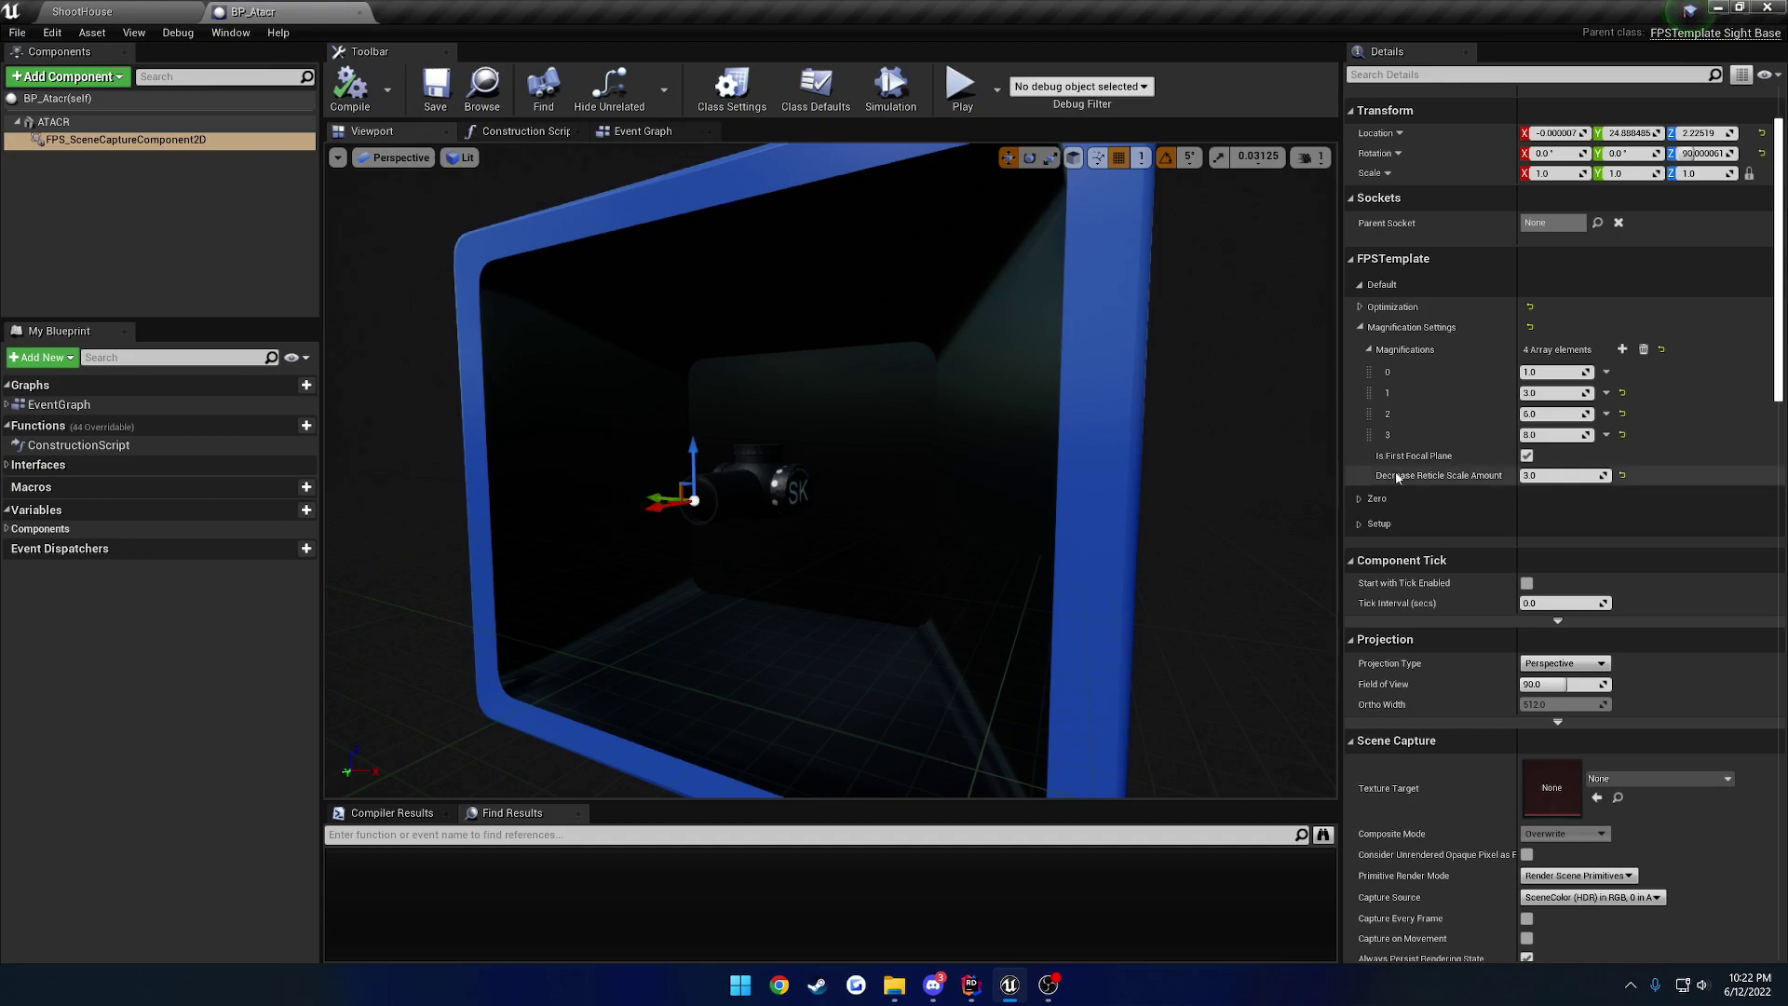
Step: Turn Is First Focal Plane off and back on, and reset Decrease Reticle Scale Amount to its default
left_click(1526, 455)
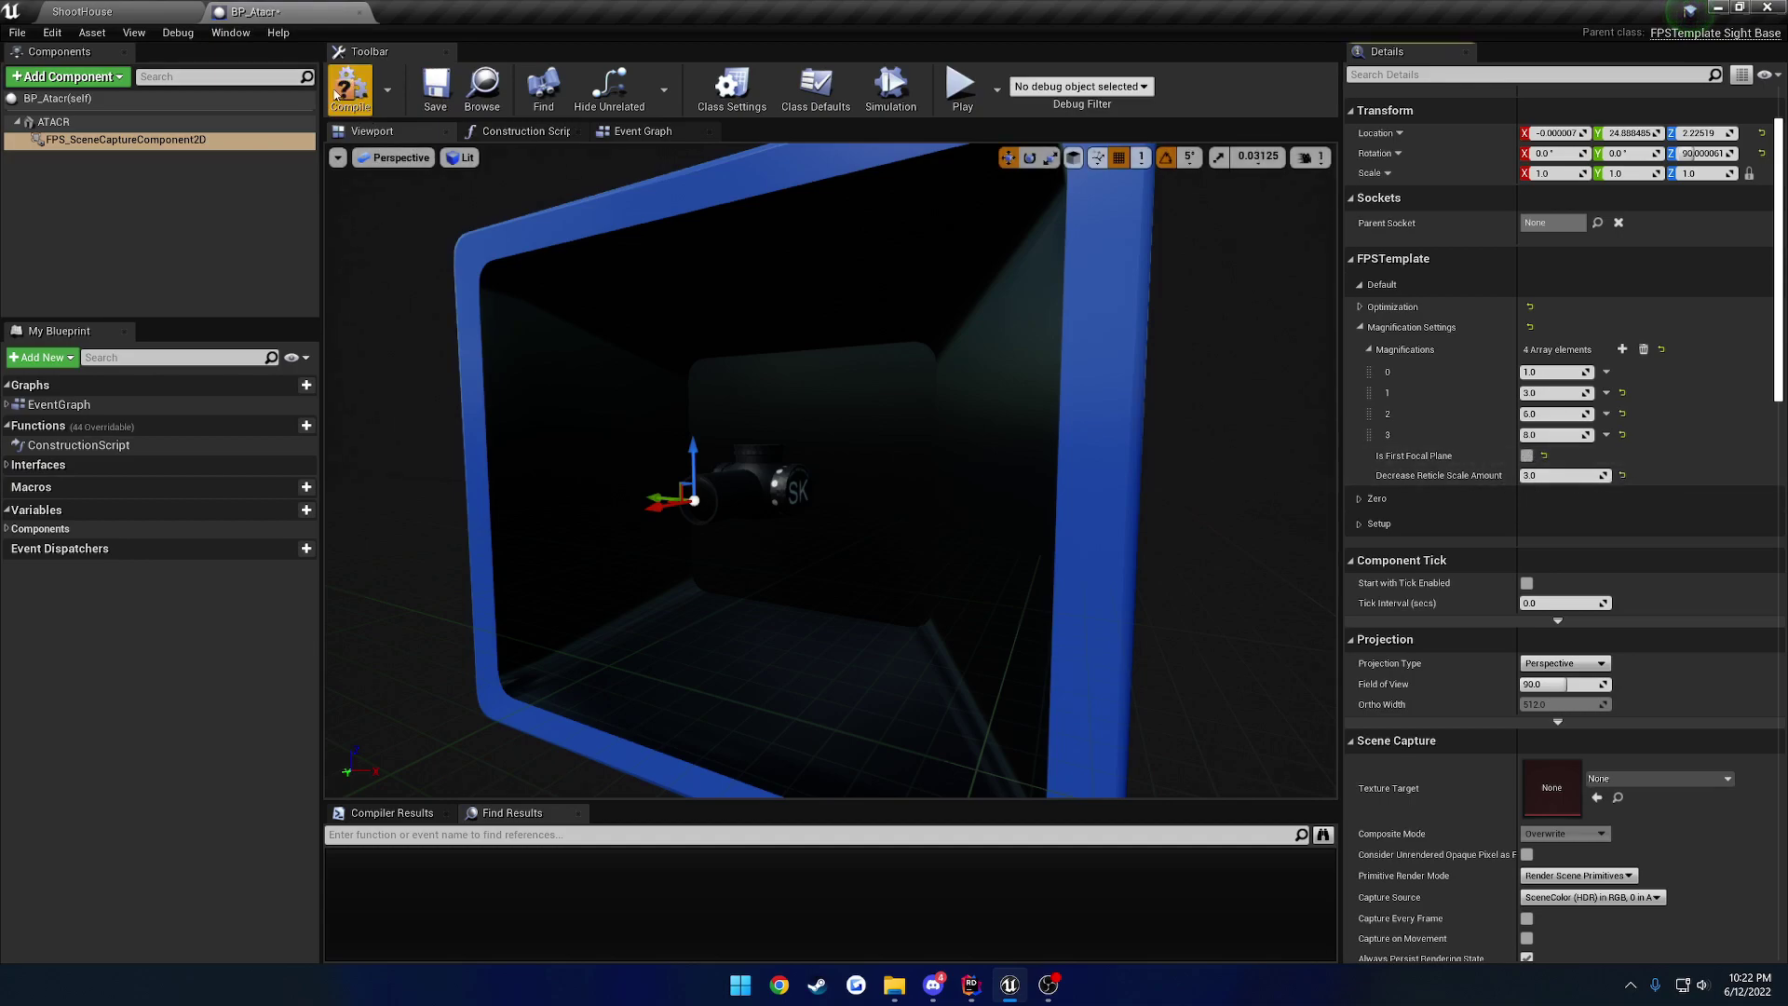
left_click(1527, 456)
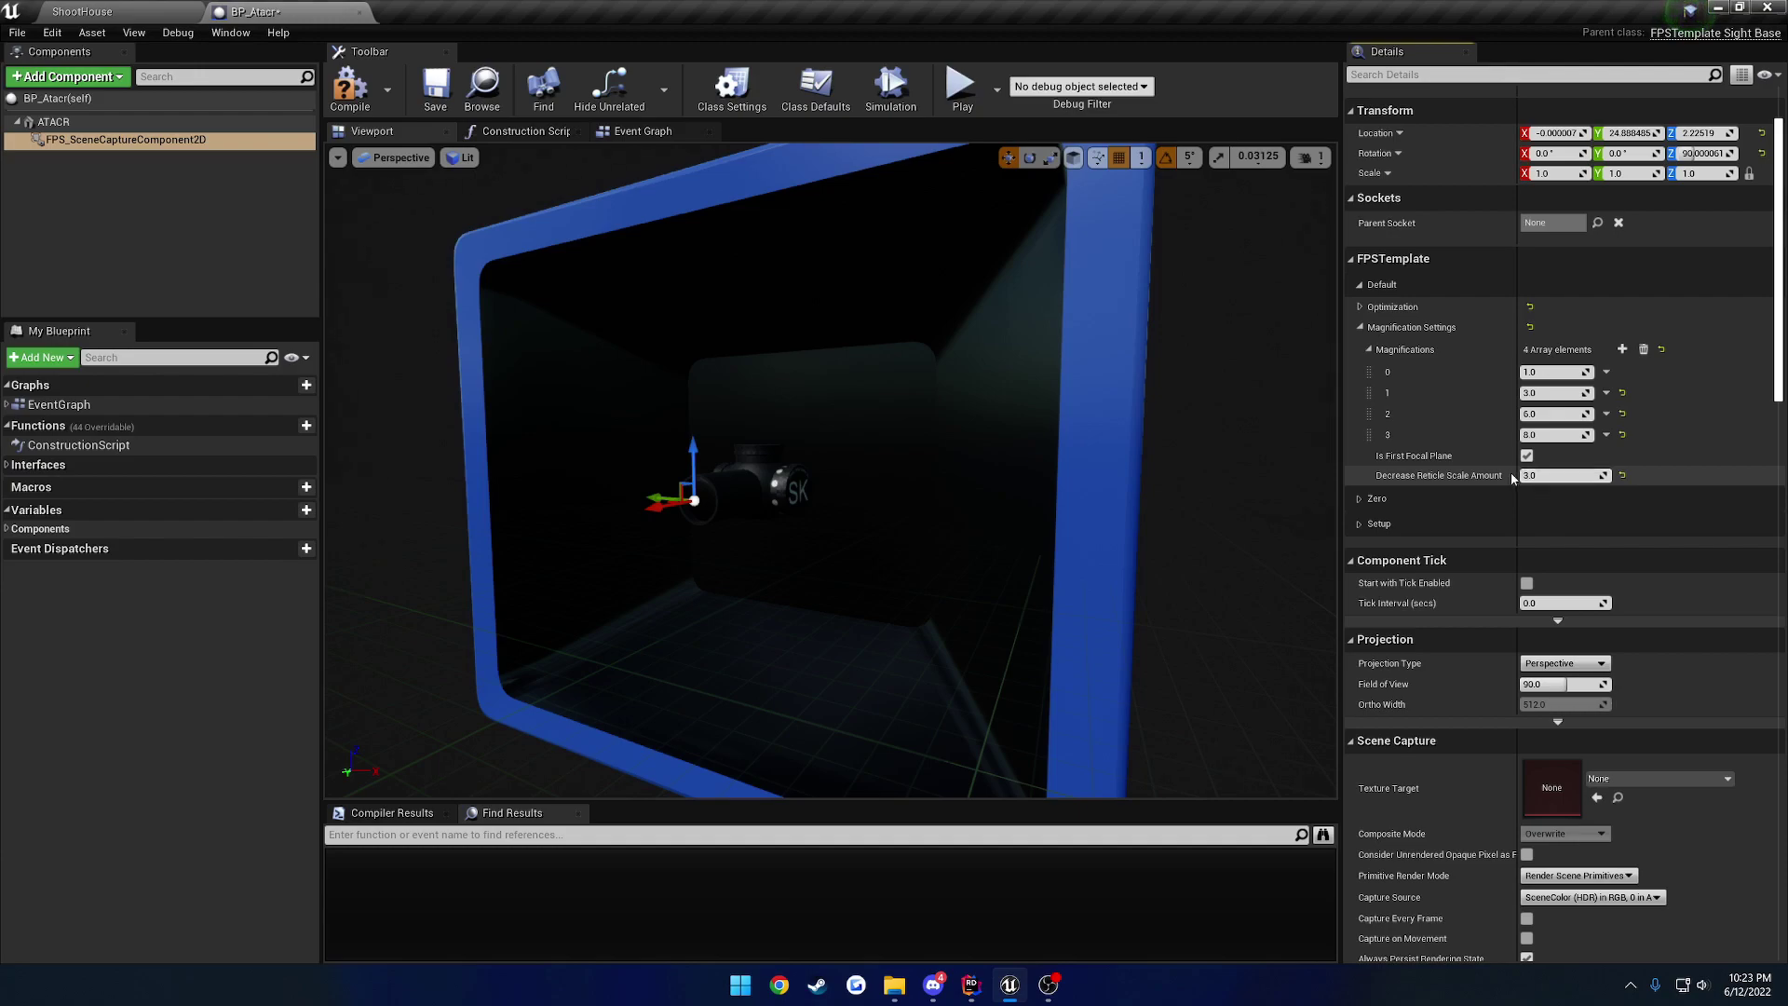
left_click_drag(1608, 476, 1751, 477)
Step: Play the ShootHouse level, fit the ATACR scope to the rifle, examine the reticle while aiming, and stop playing
left_click(123, 11)
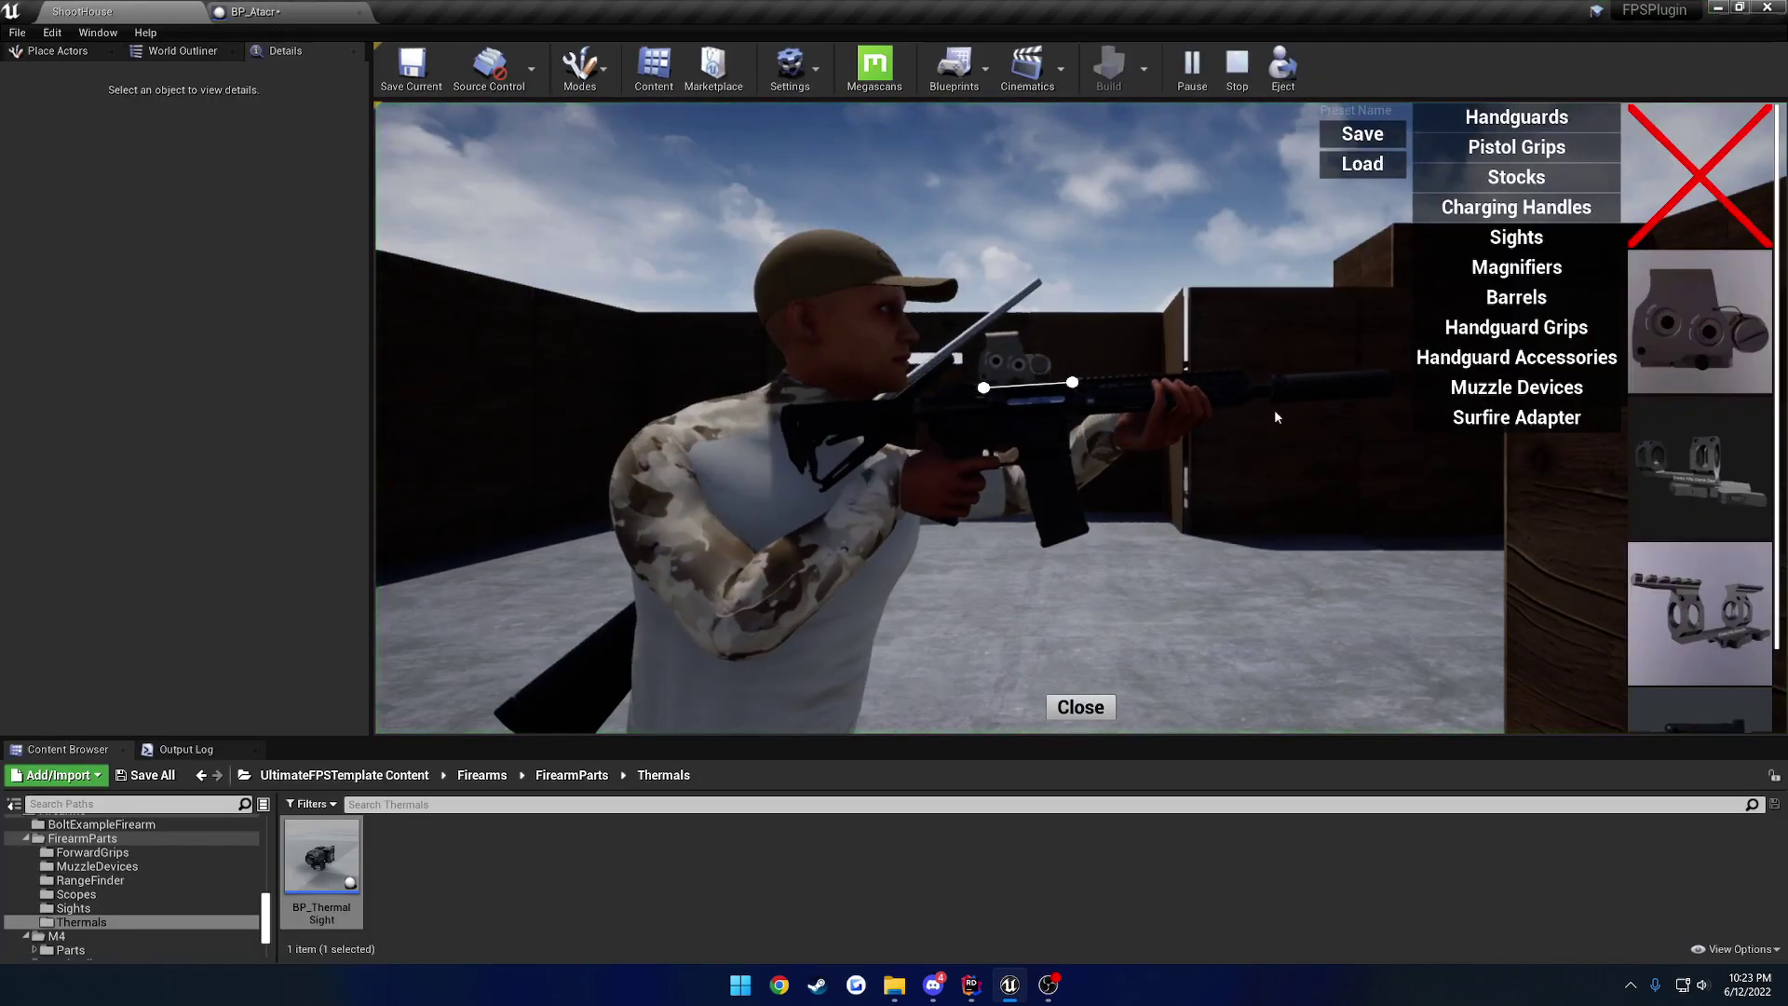
left_click(1698, 473)
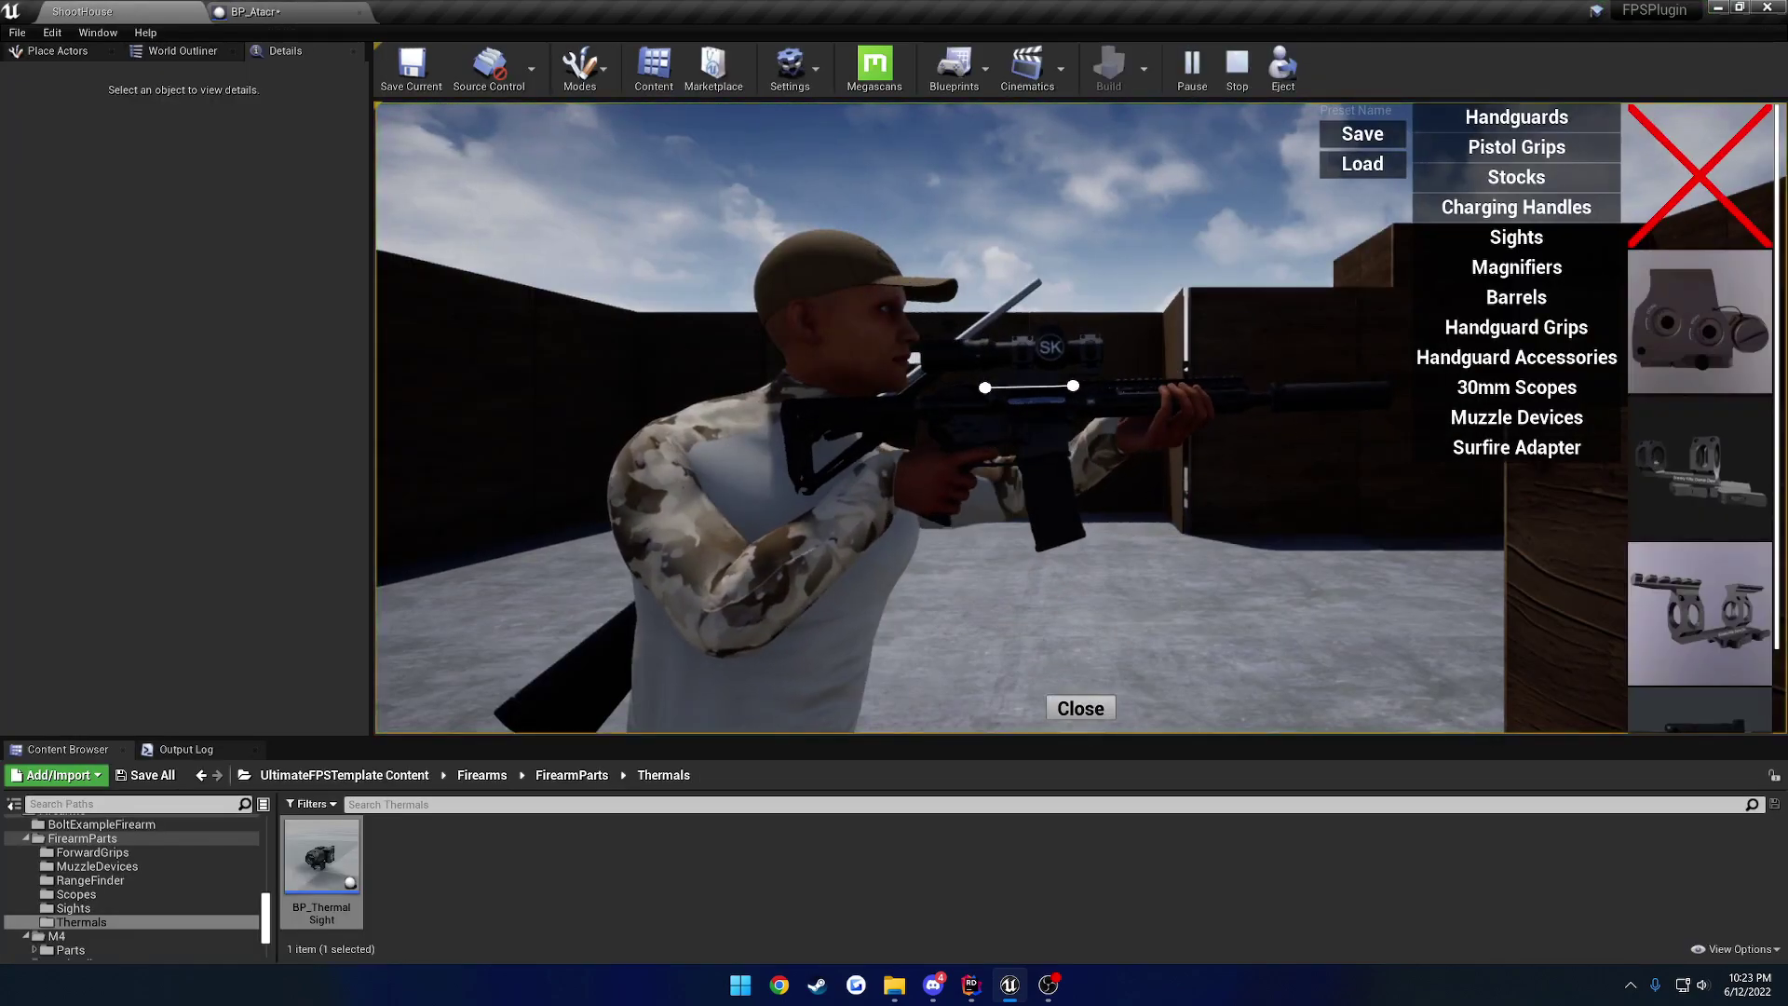
left_click(1080, 707)
right_click(1080, 417)
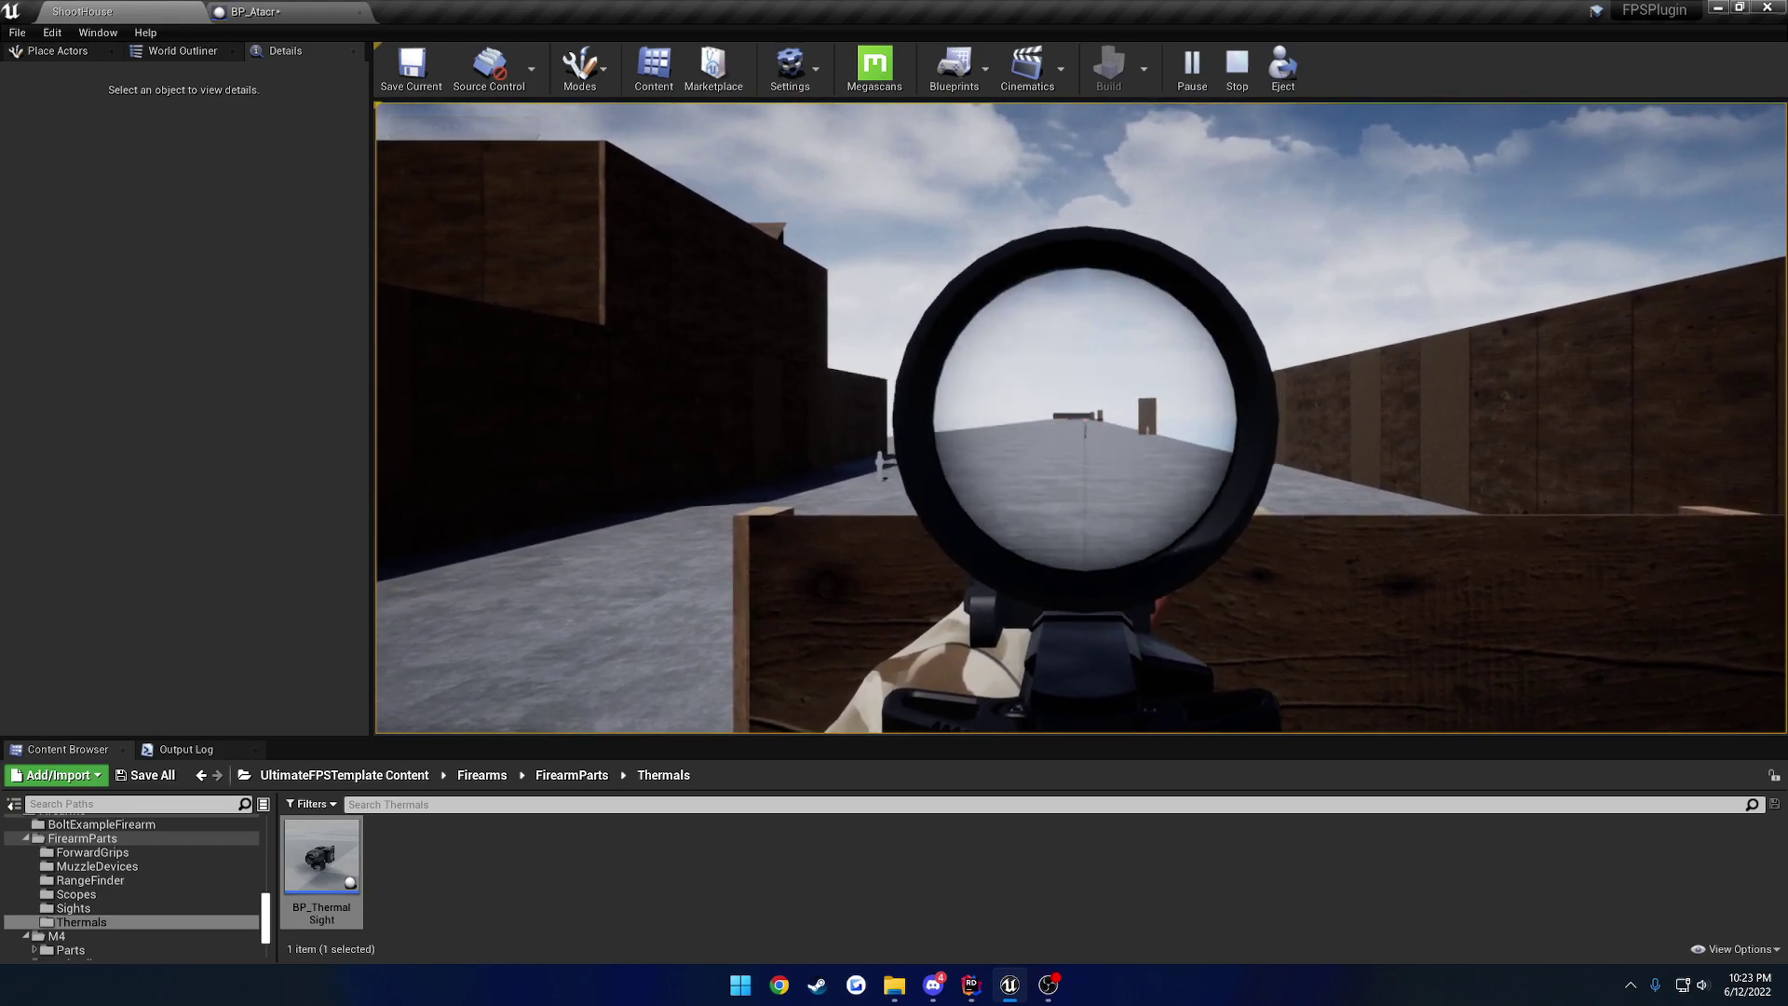
key("Escape")
Step: Undo the Decrease Reticle Scale Amount reset in BP_Atacr and reselect the scene capture component
left_click(332, 13)
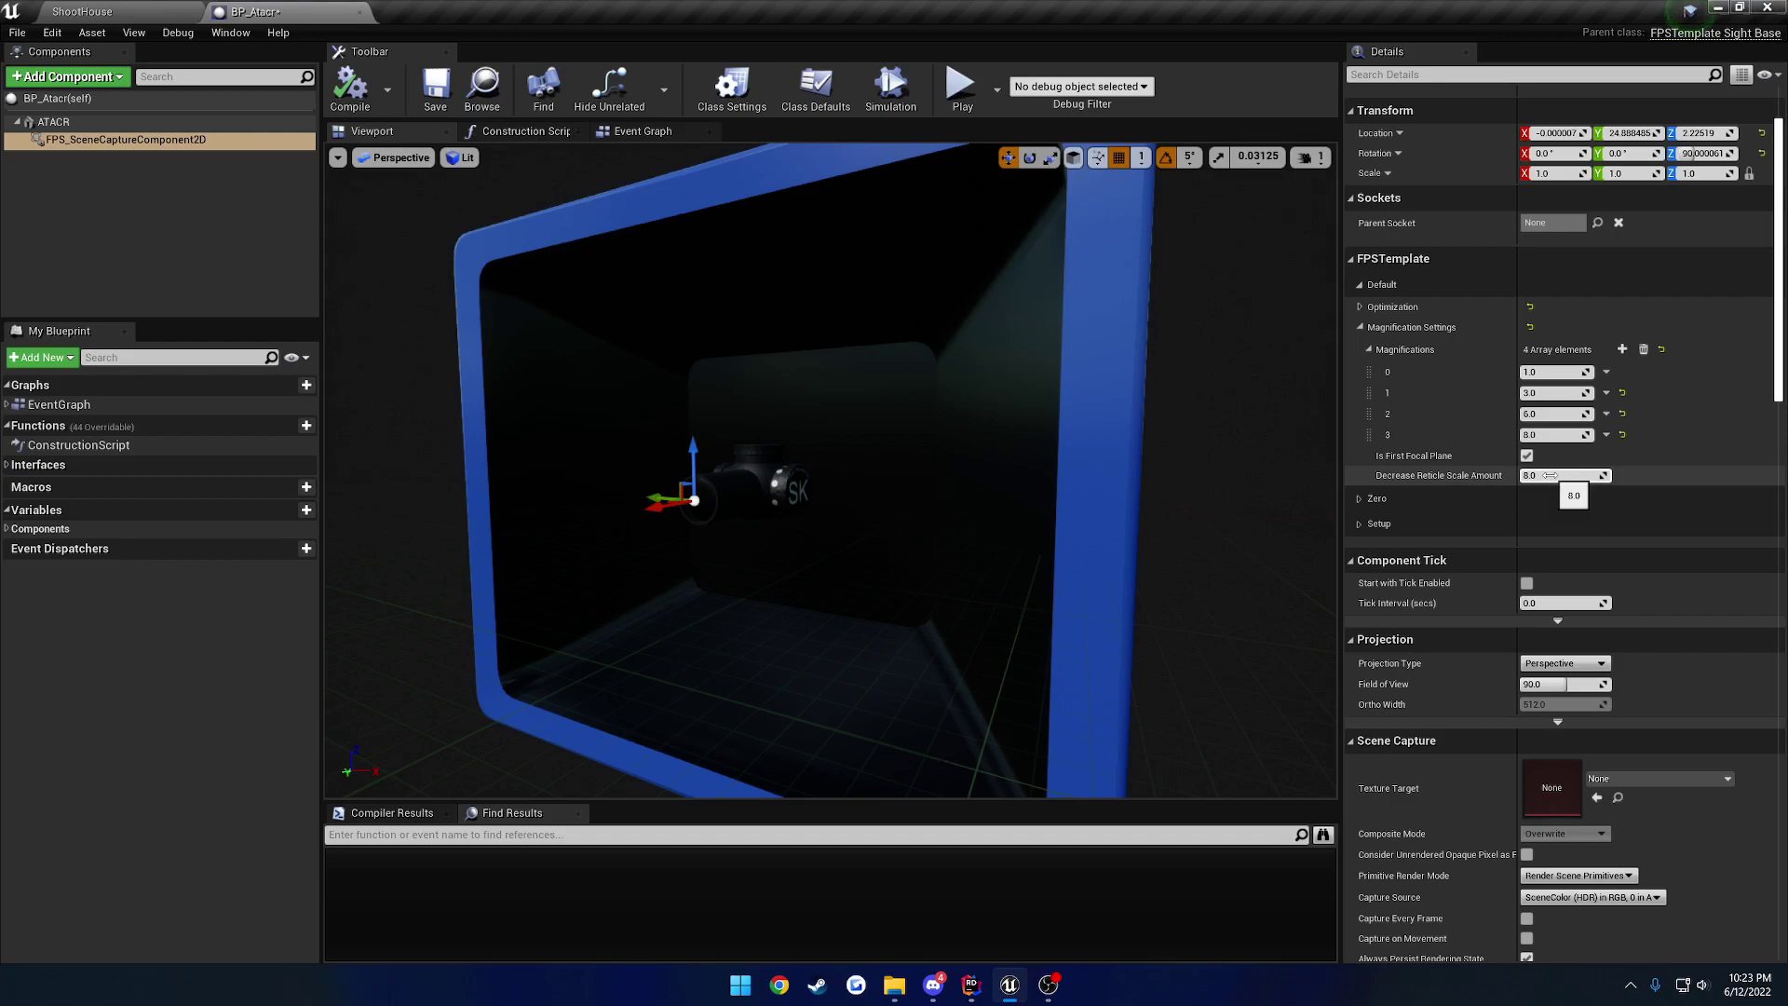
key("ctrl+z")
left_click(186, 141)
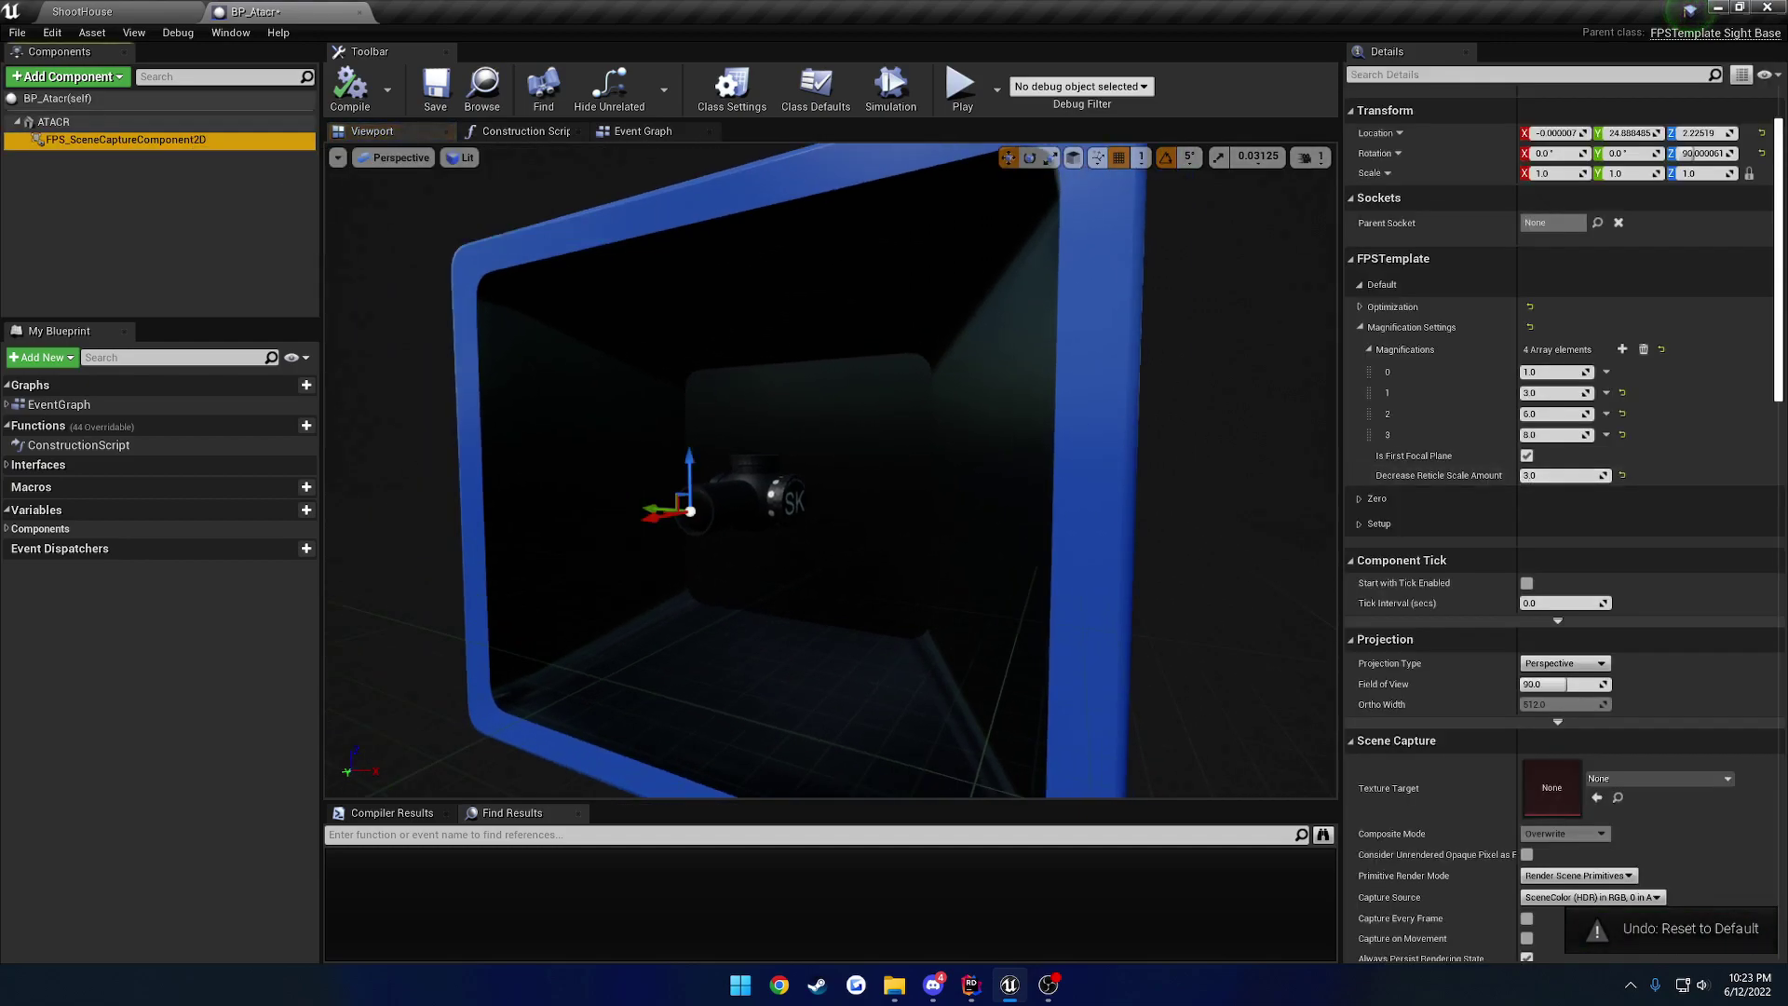
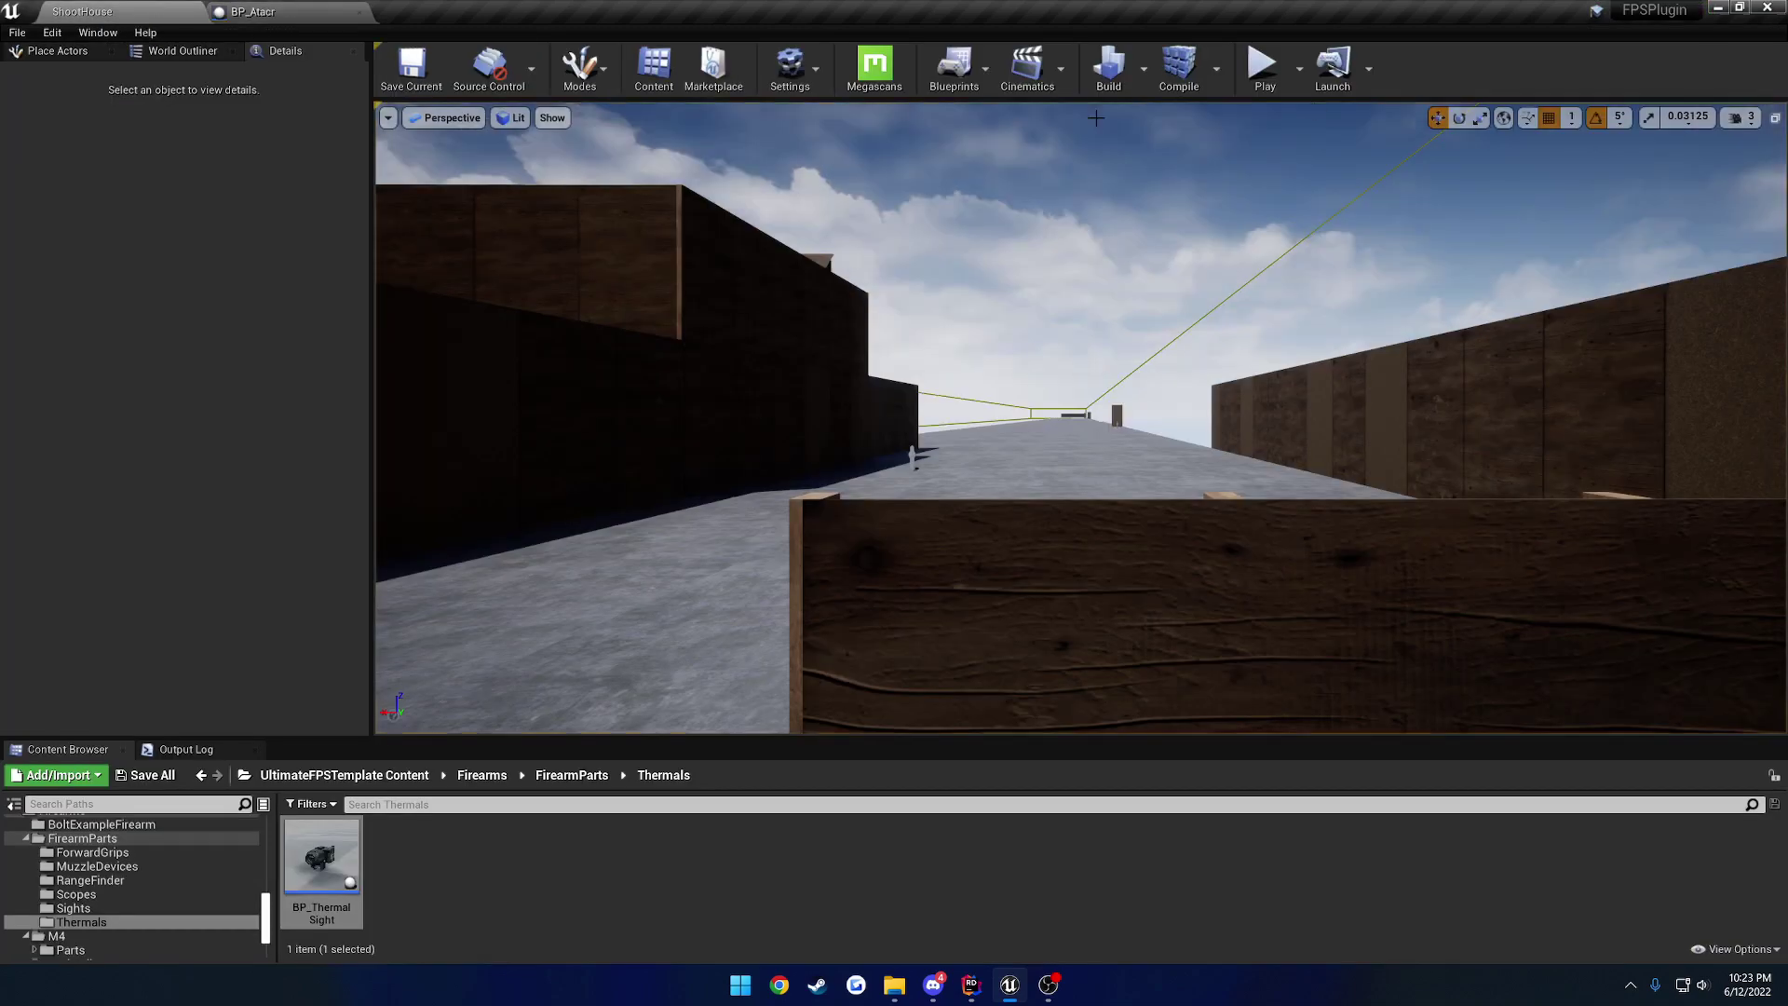
Step: Play the level in full screen, aim through the second rifle's scope, increase its magnification, and lower the rifle
left_click(1263, 73)
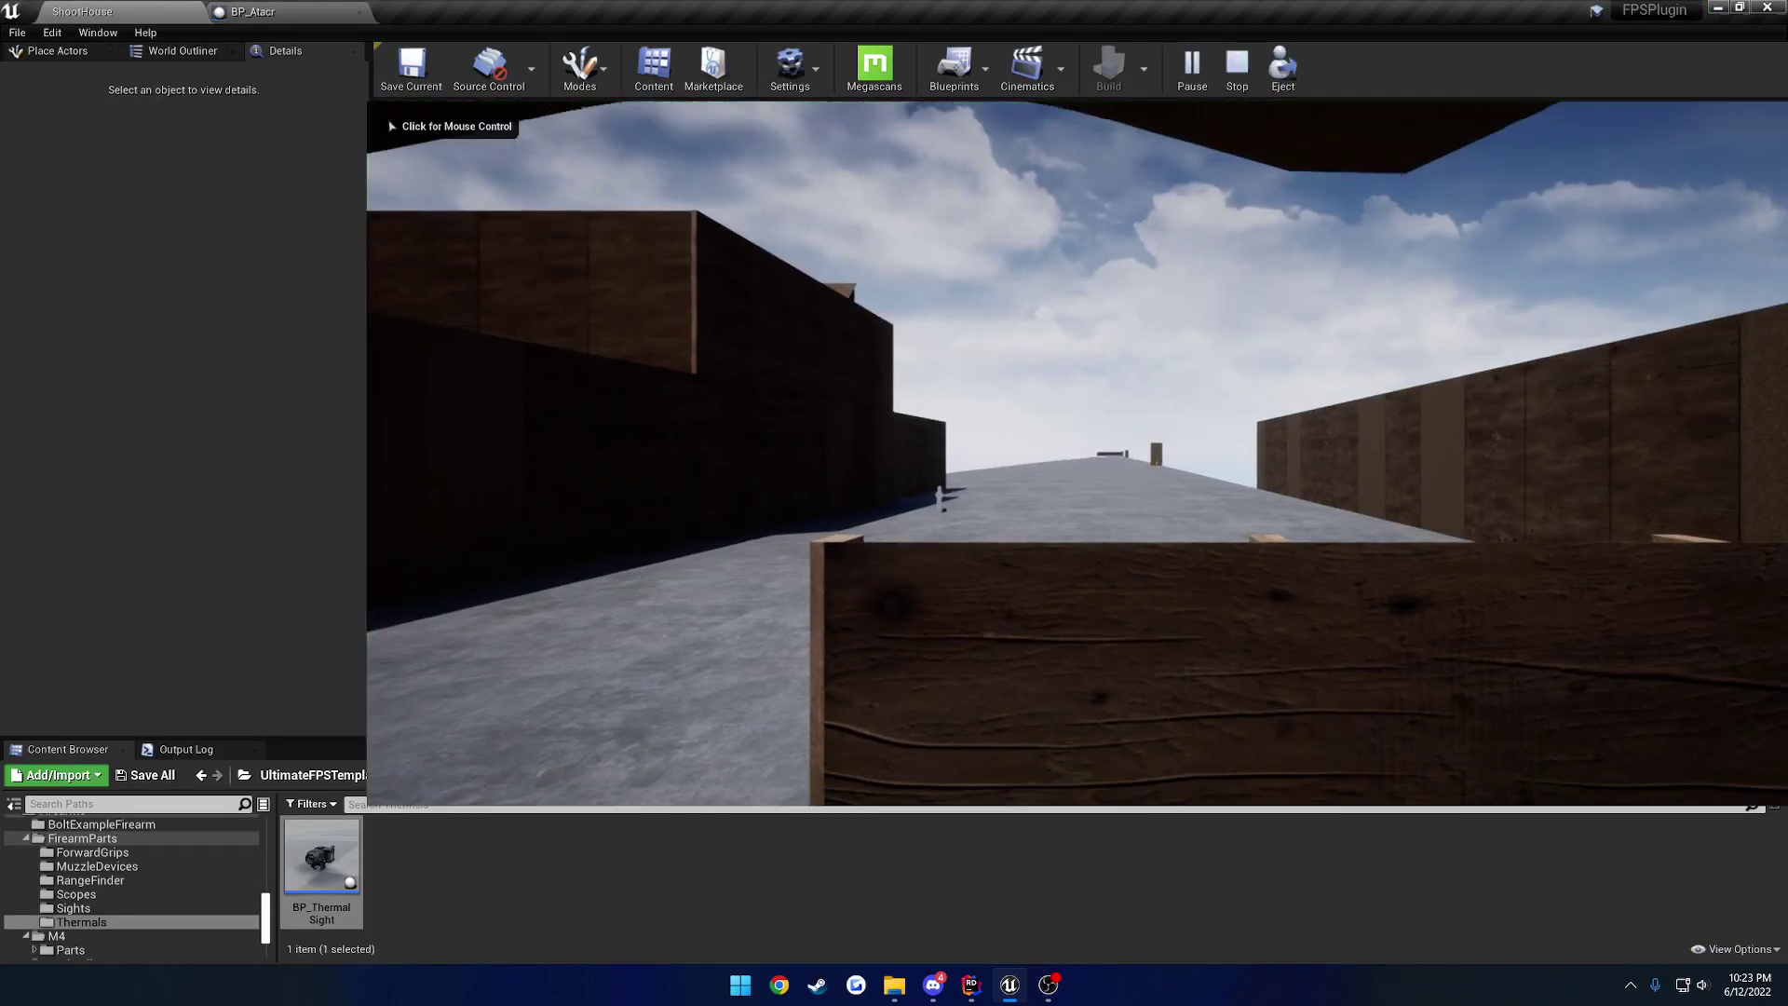
key("F11")
right_click(894, 503)
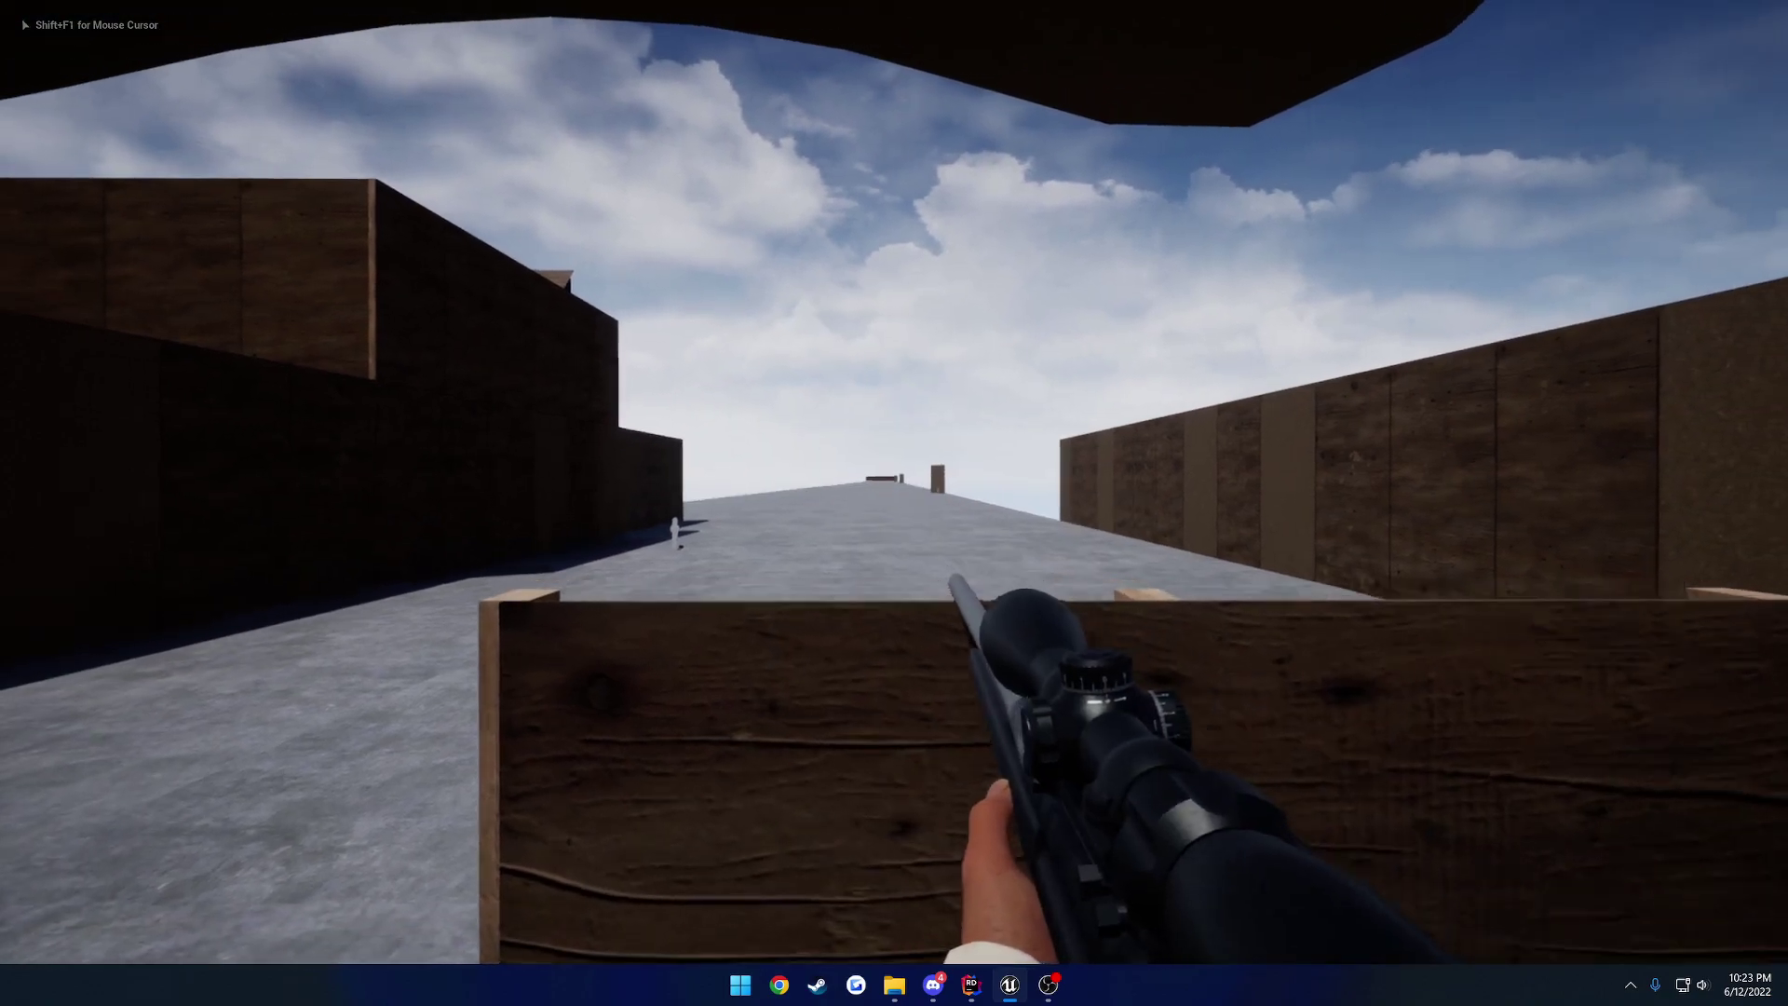
right_click(894, 503)
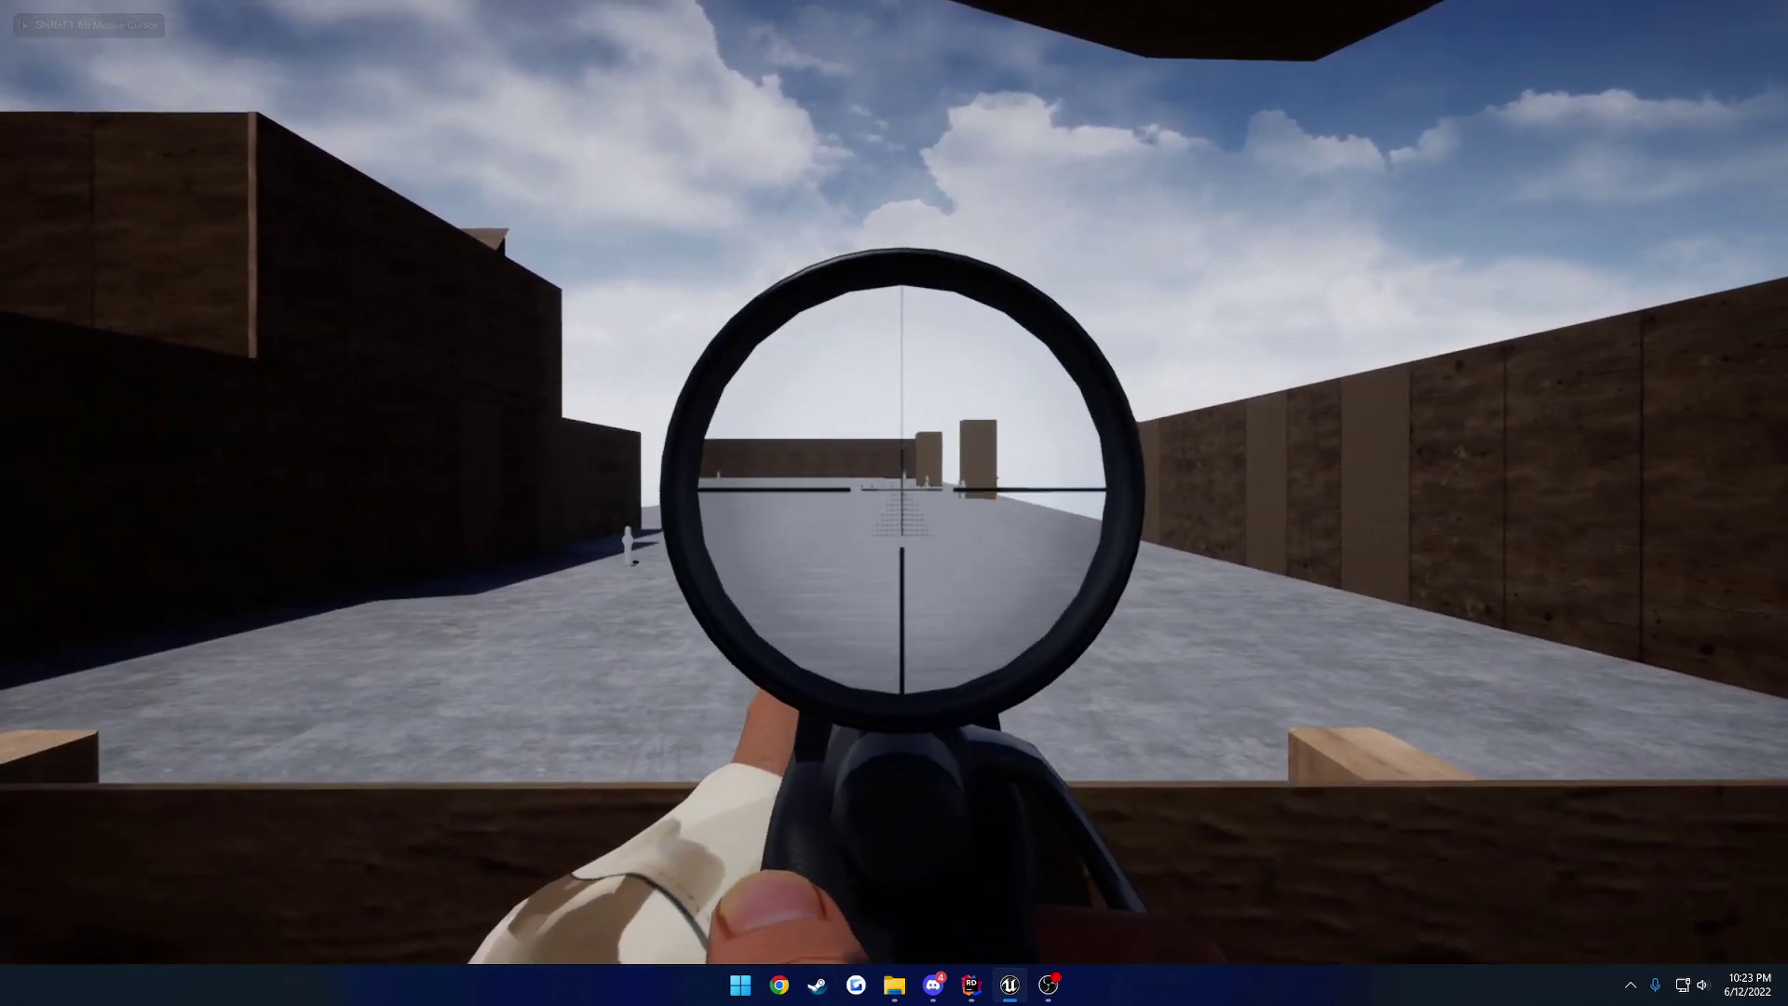
scroll(894, 503, "up", 5)
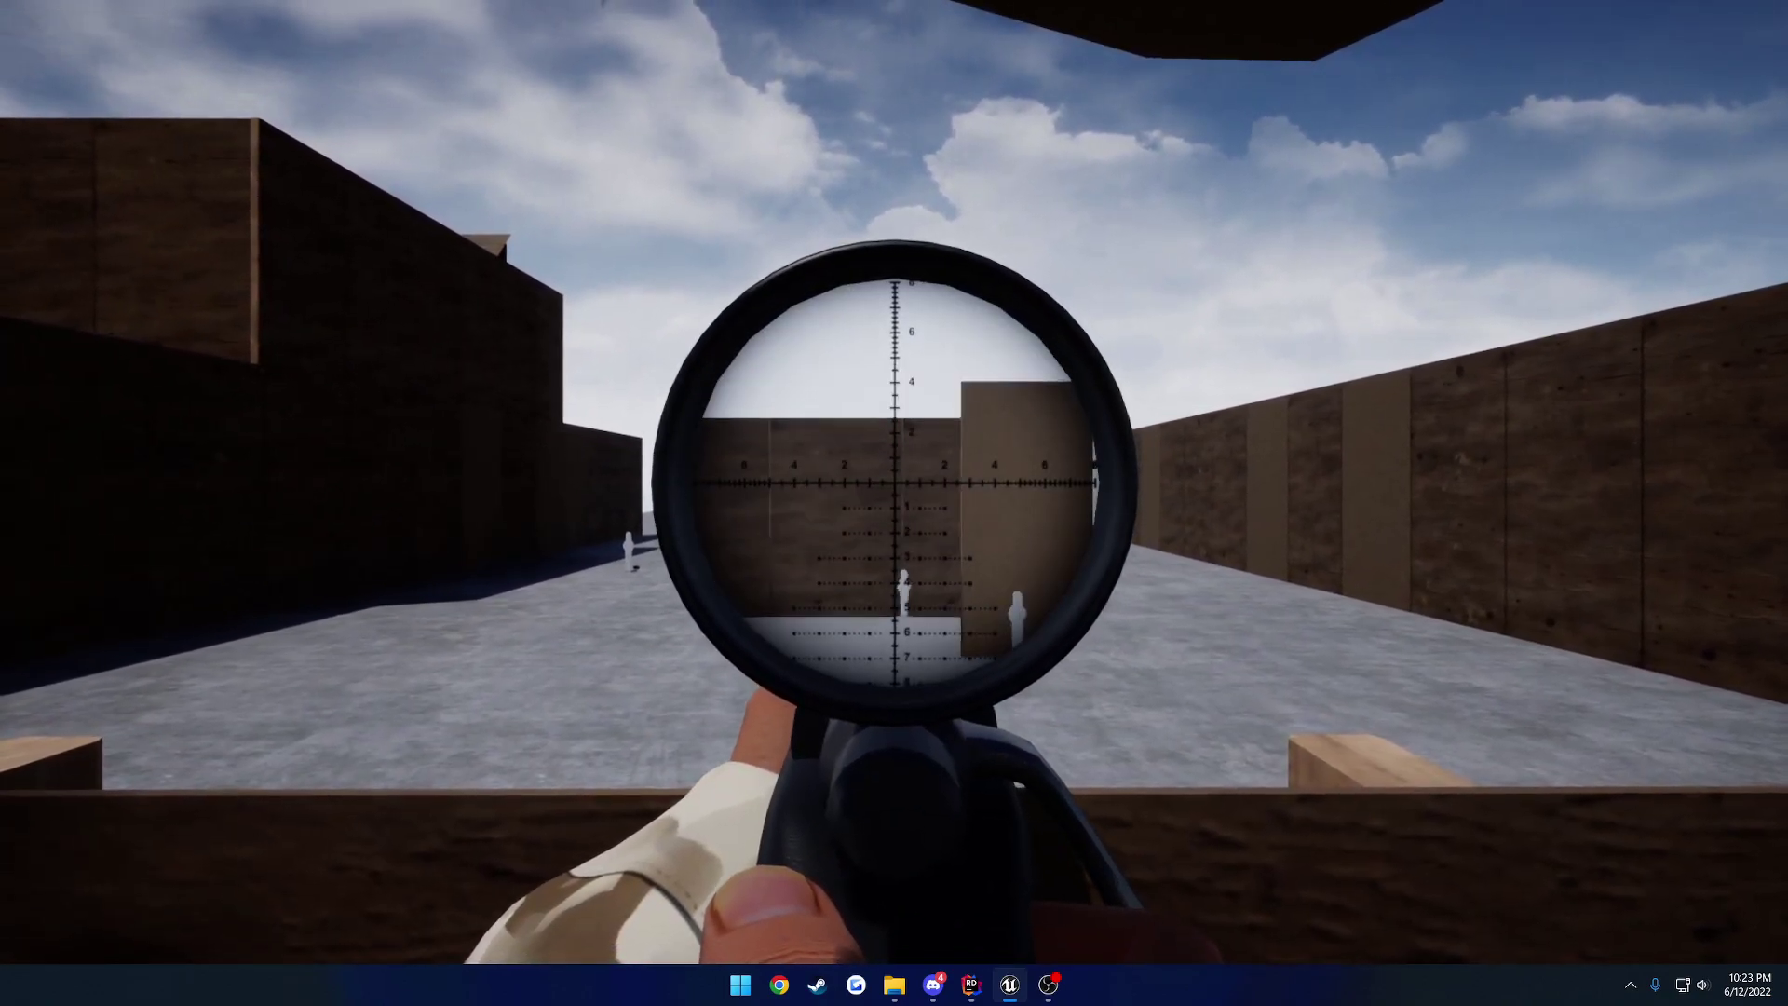
right_click(894, 503)
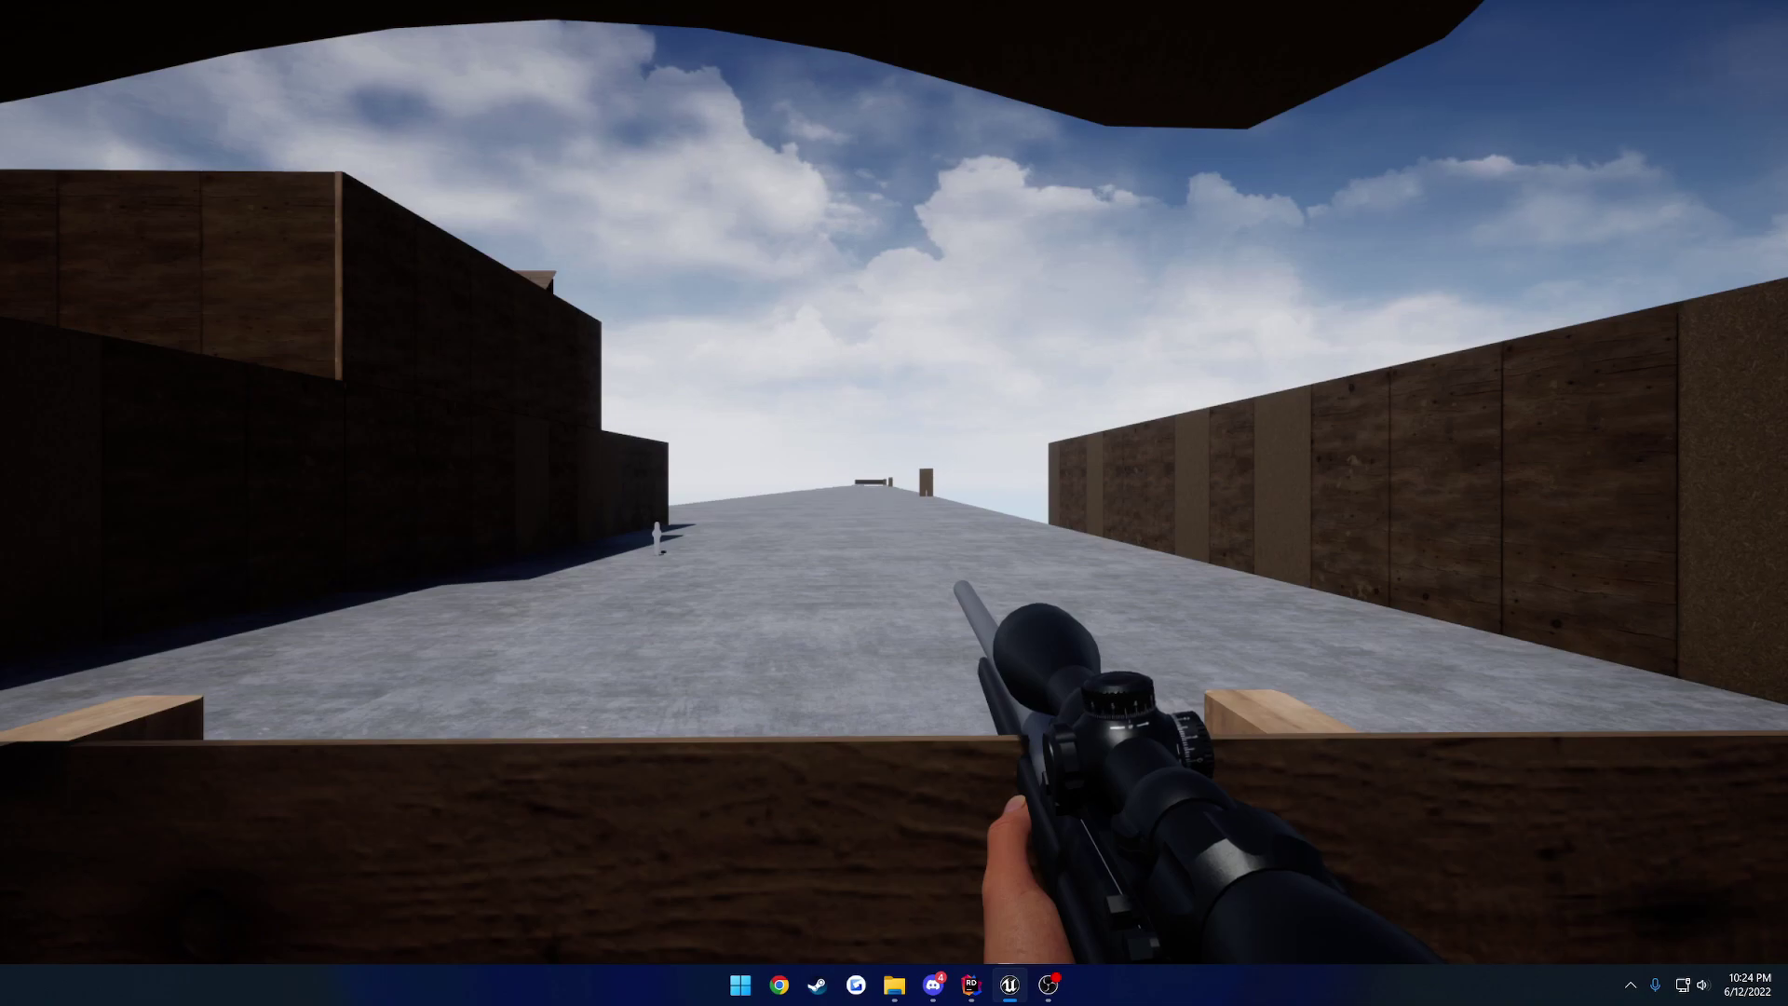
Step: Aim through the scope and fire at the distant targets repeatedly, lowering the rifle between shots, and stop playing
right_click(894, 483)
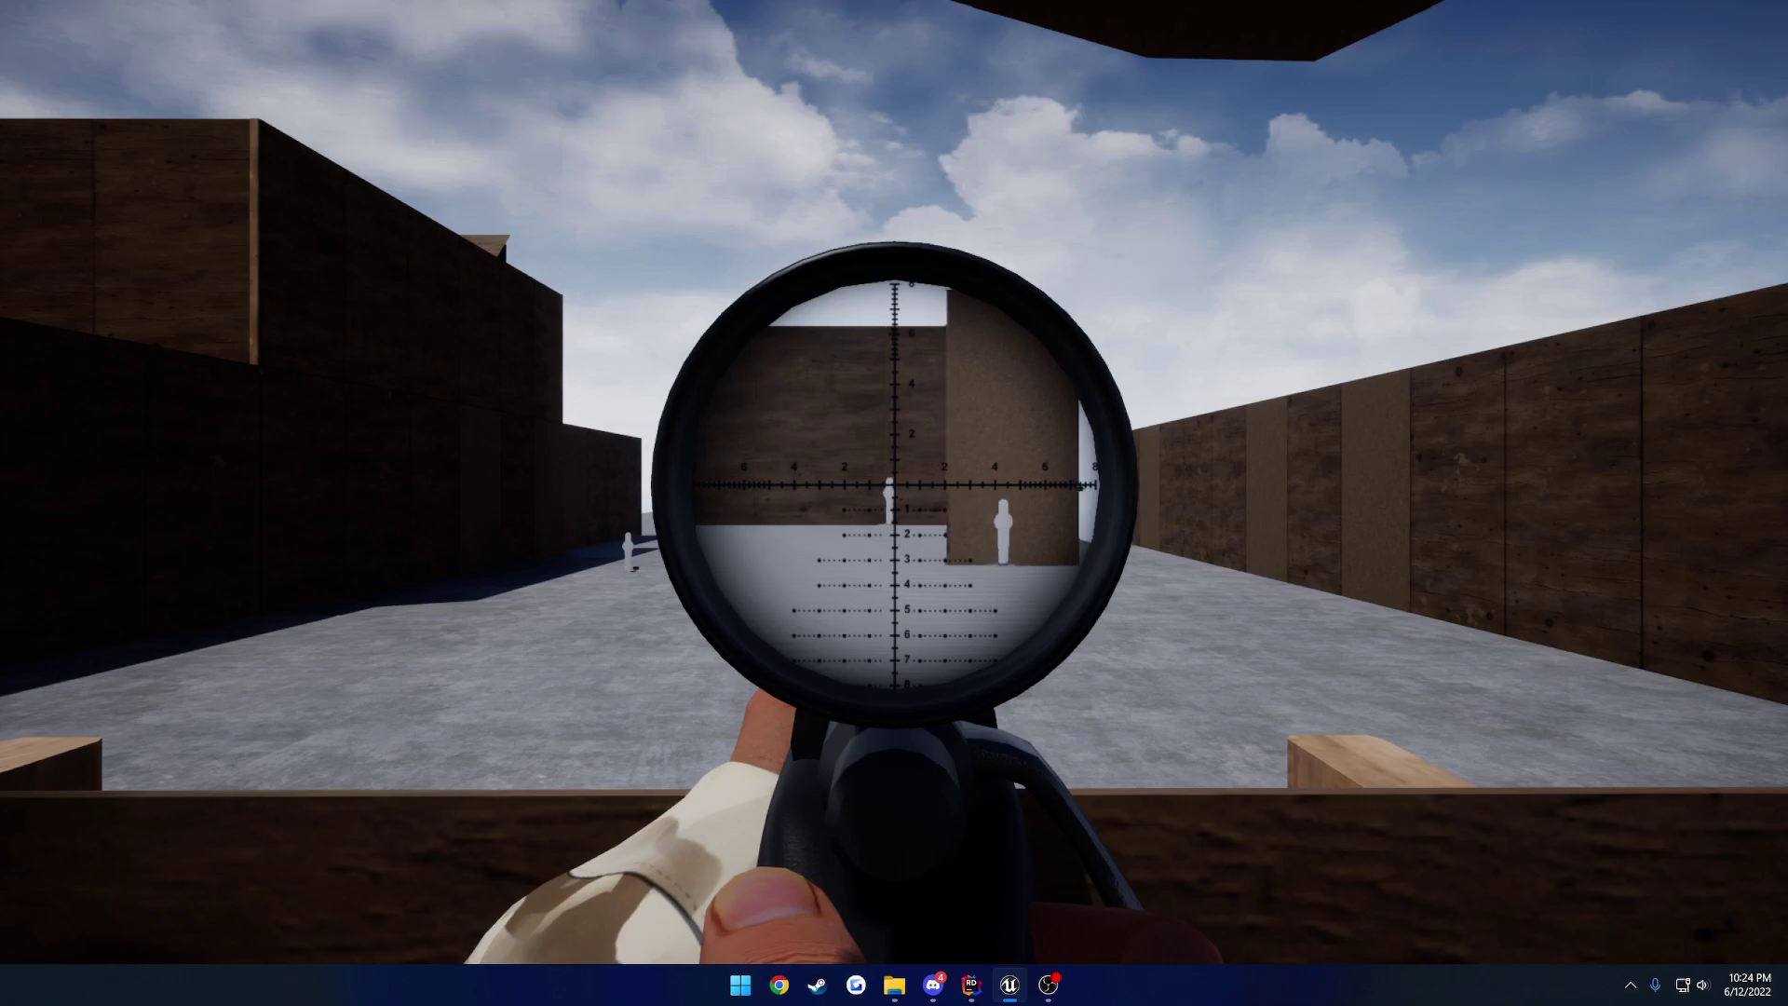
left_click(894, 484)
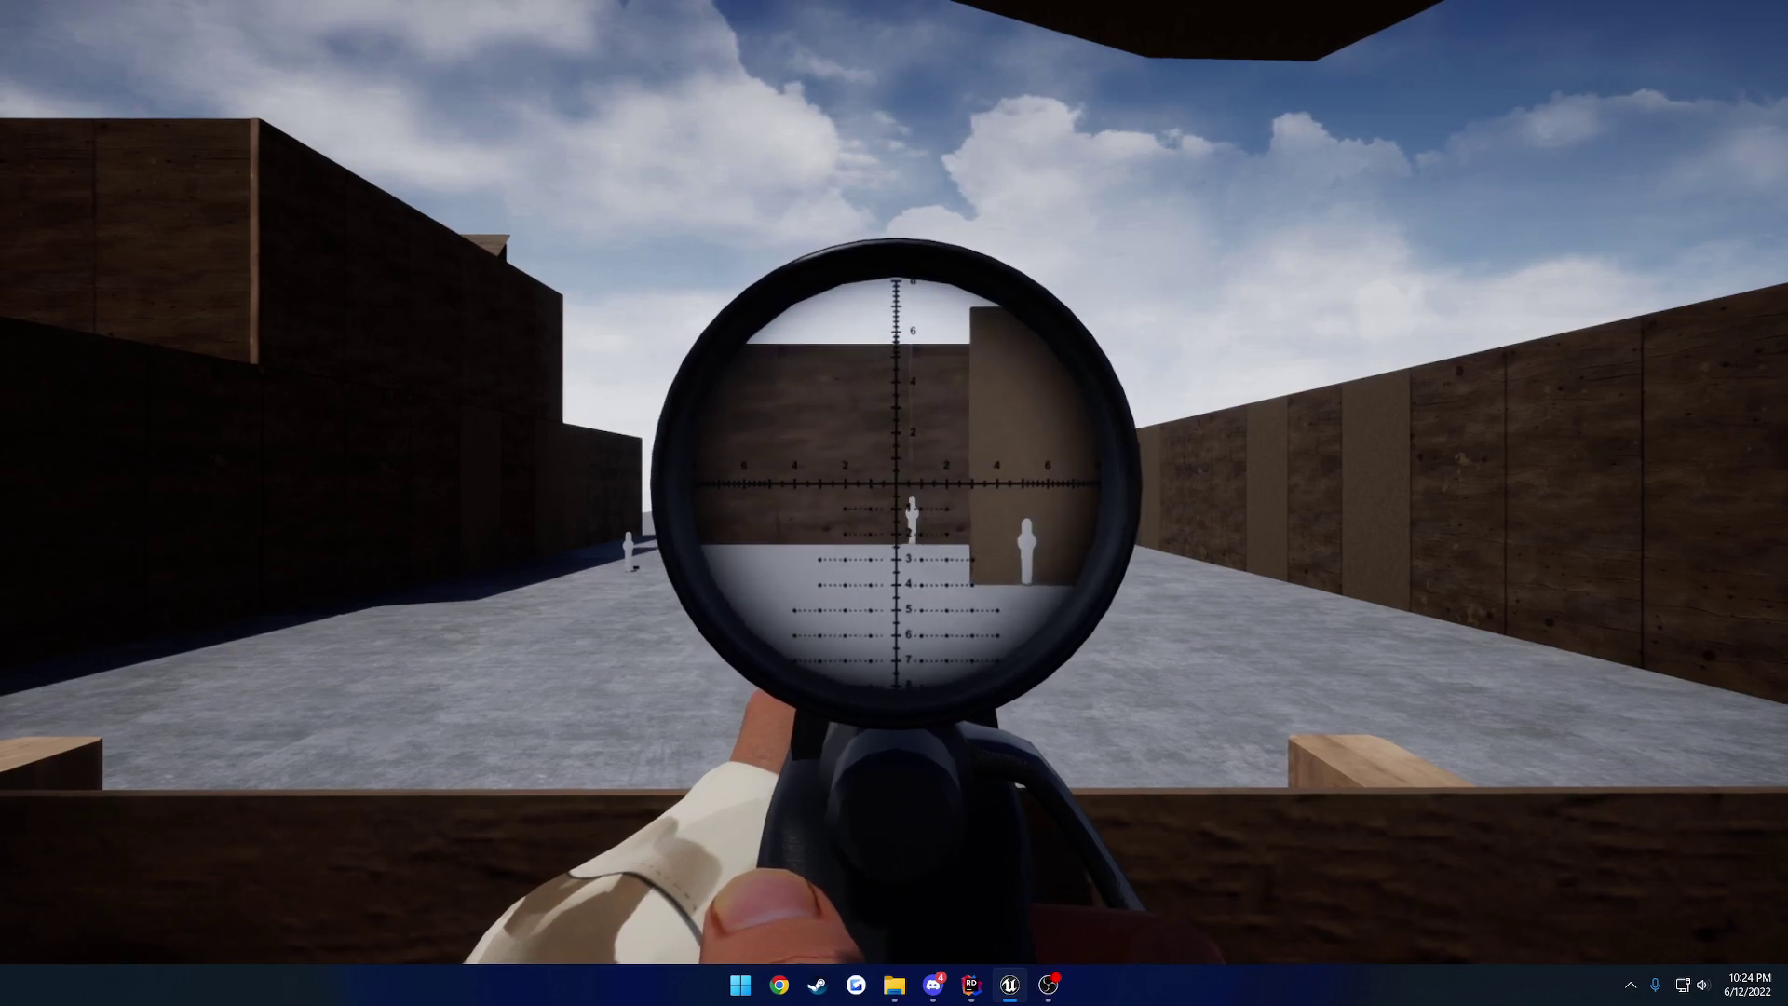
right_click(894, 503)
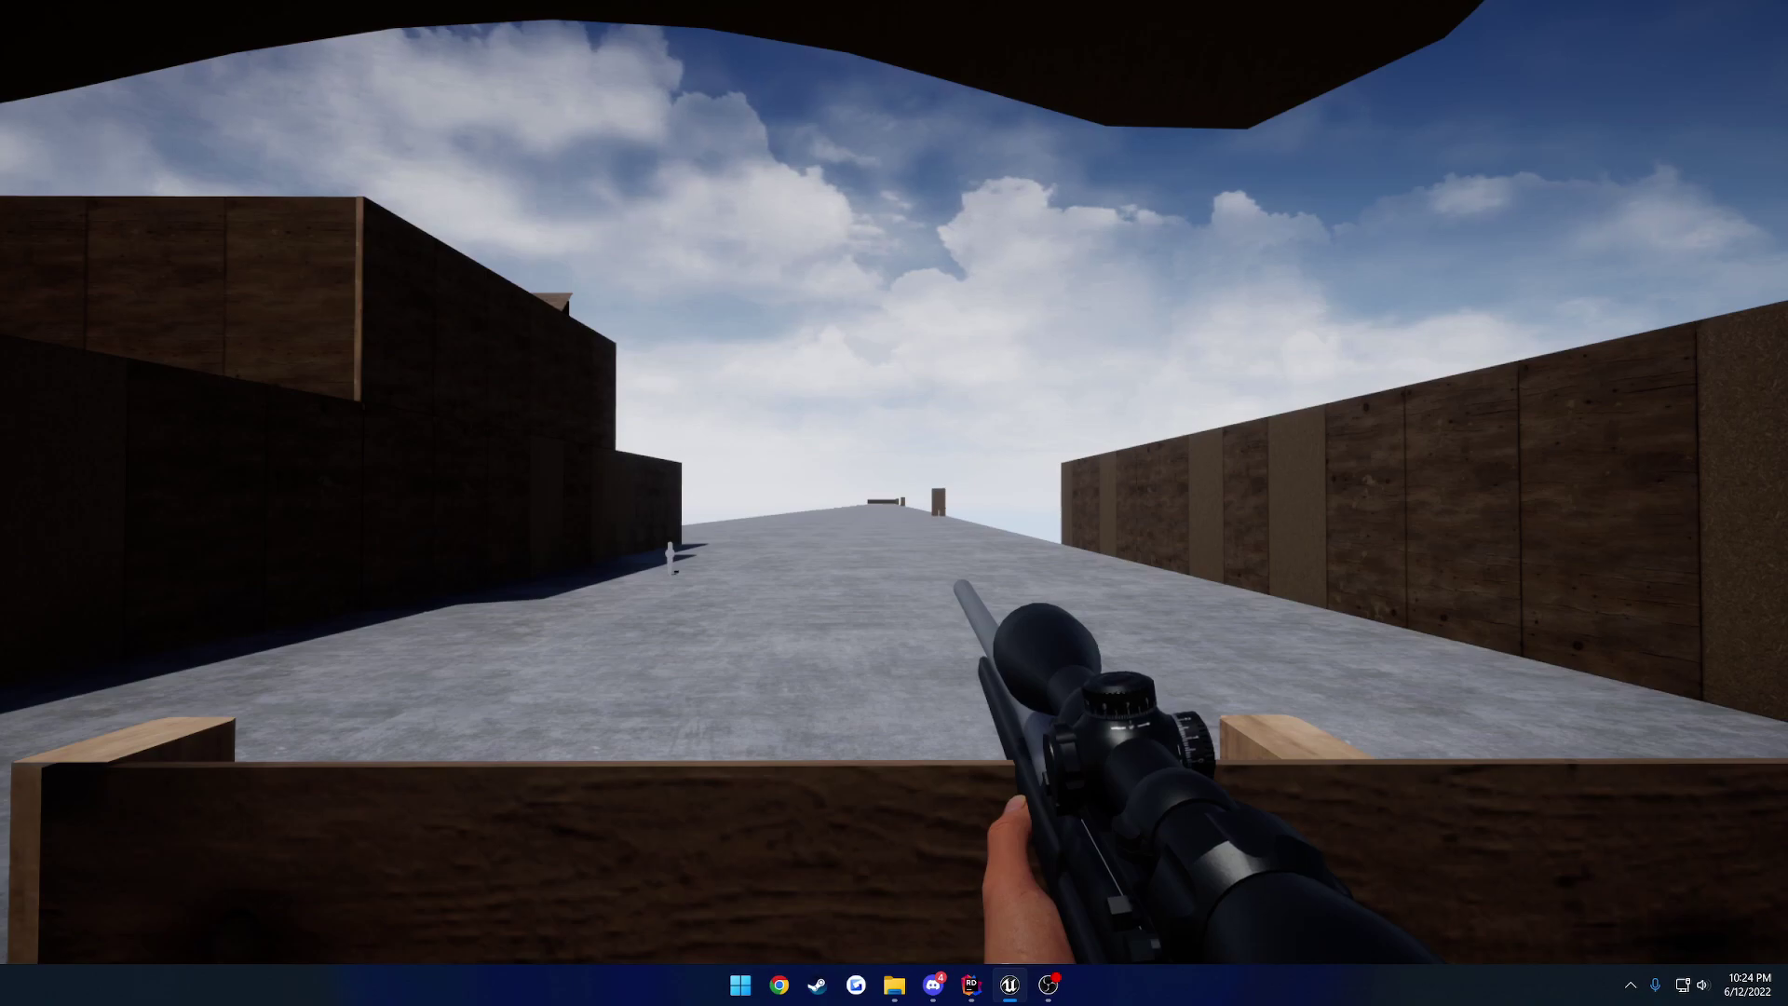
right_click(894, 503)
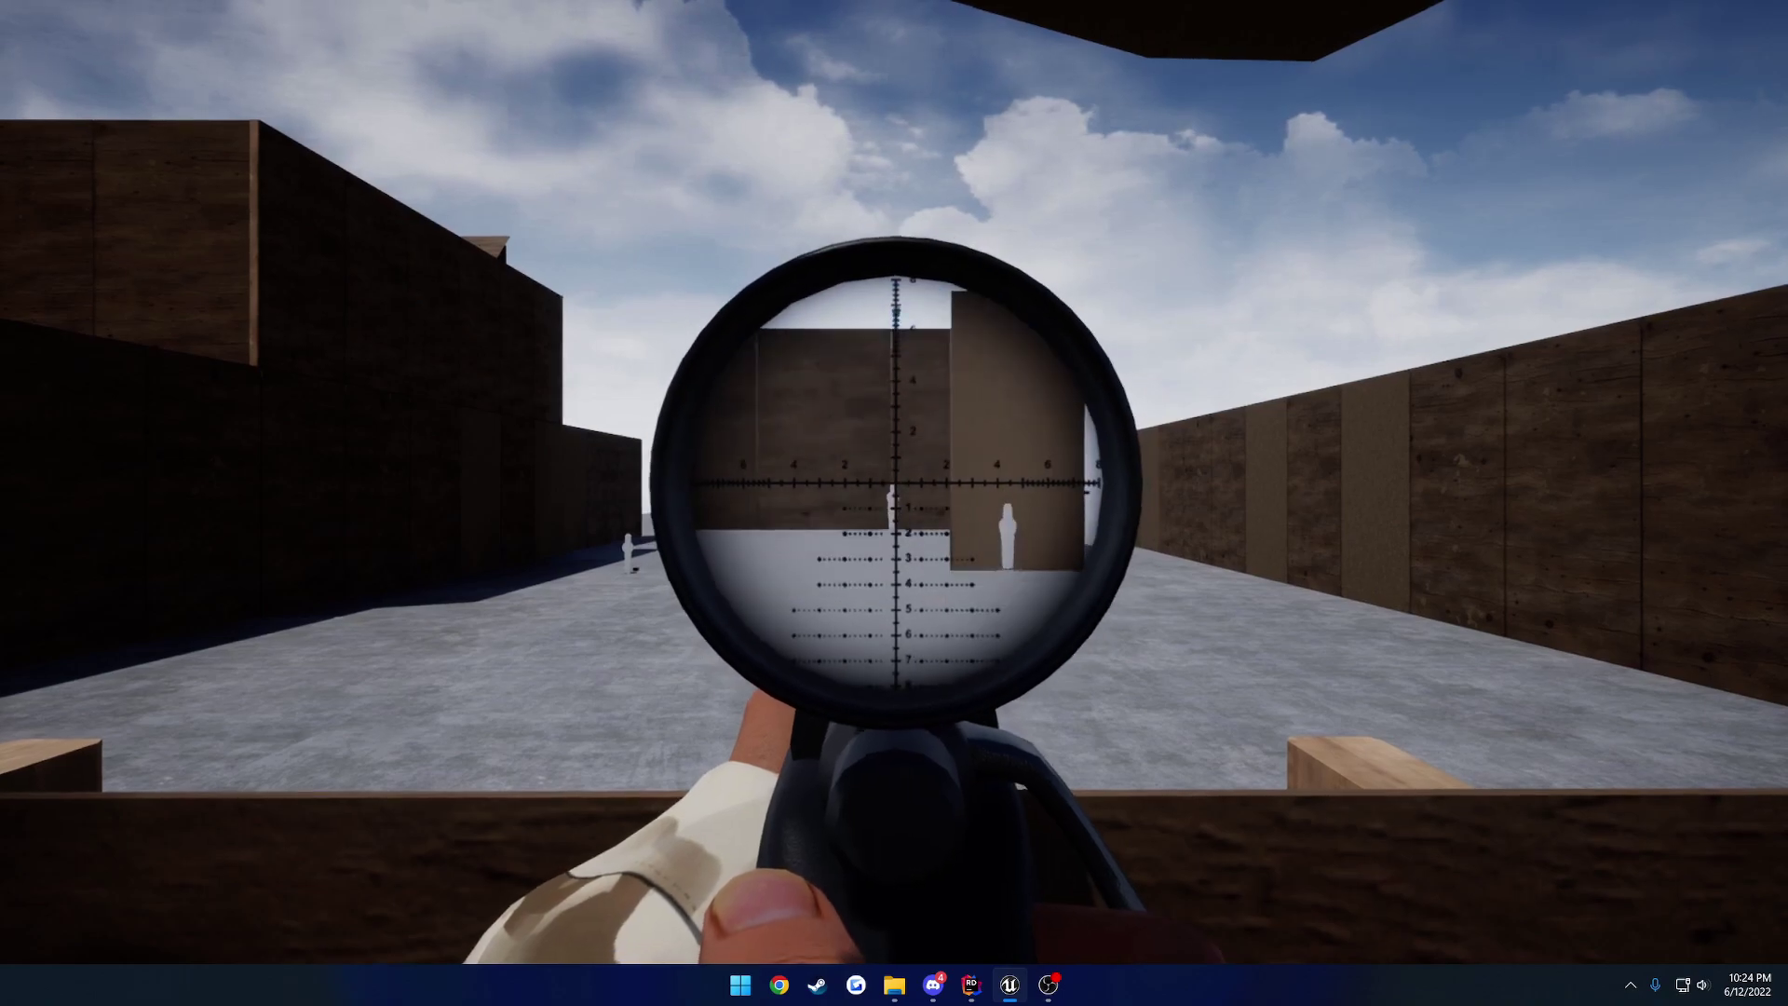
left_click(894, 503)
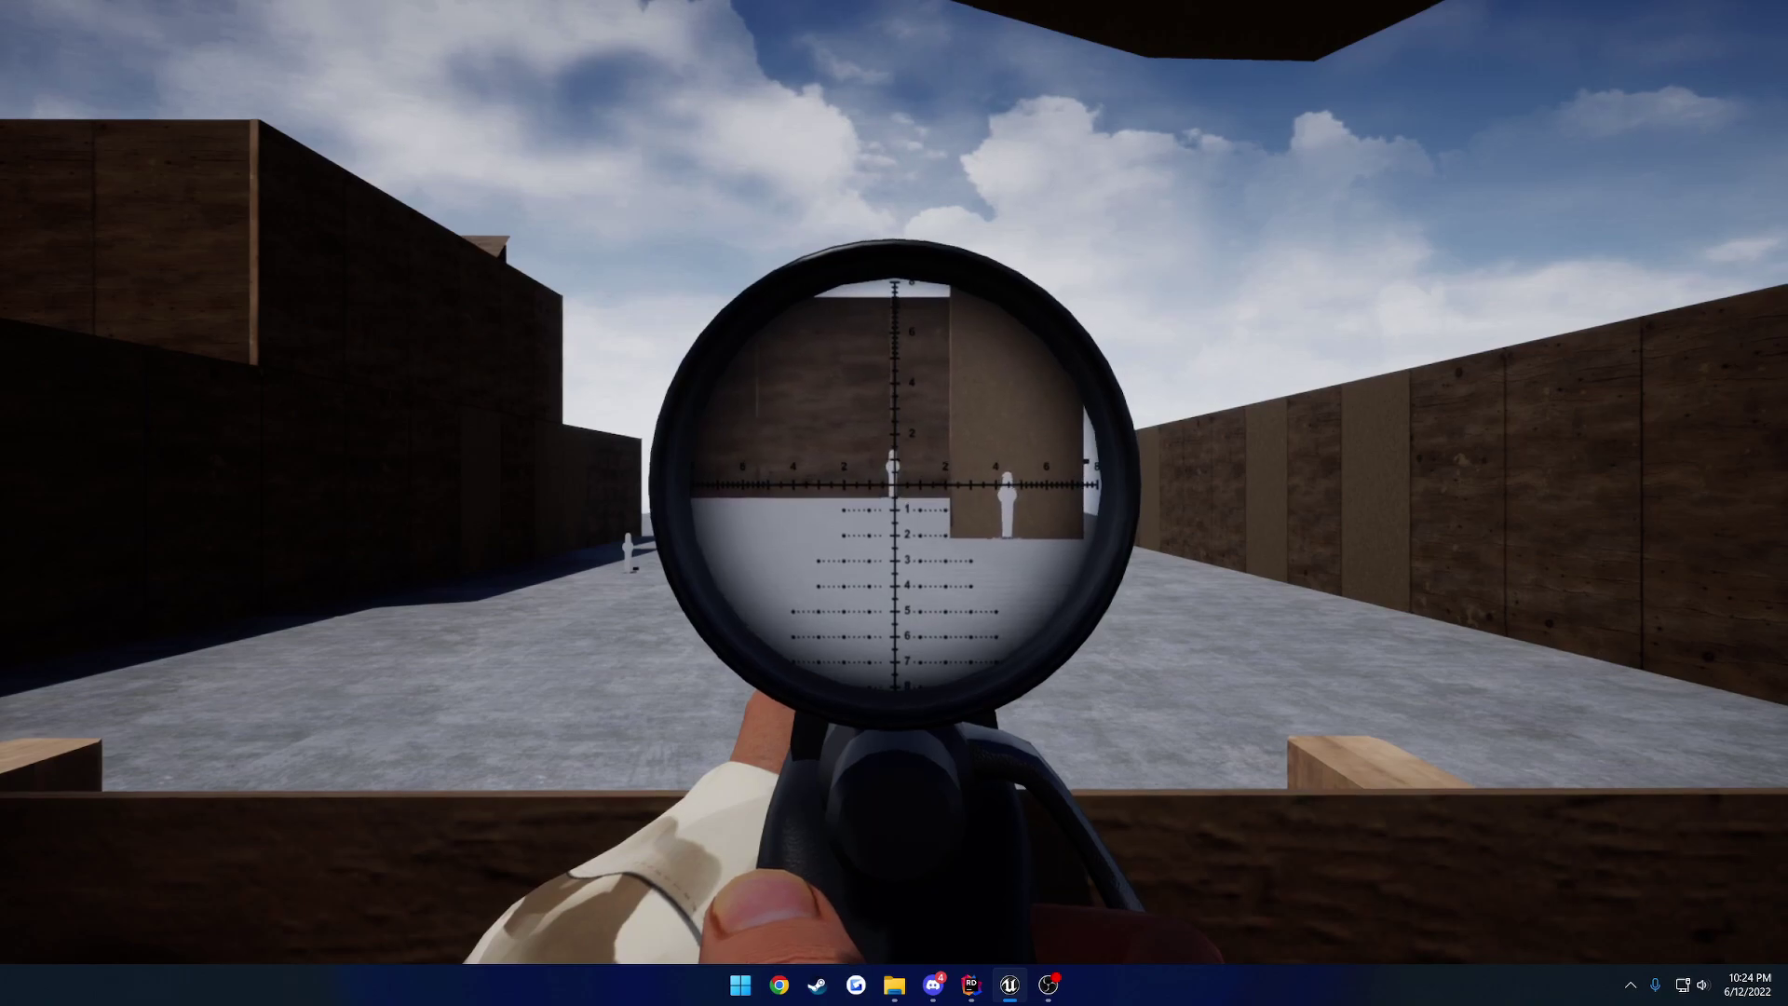
left_click(894, 503)
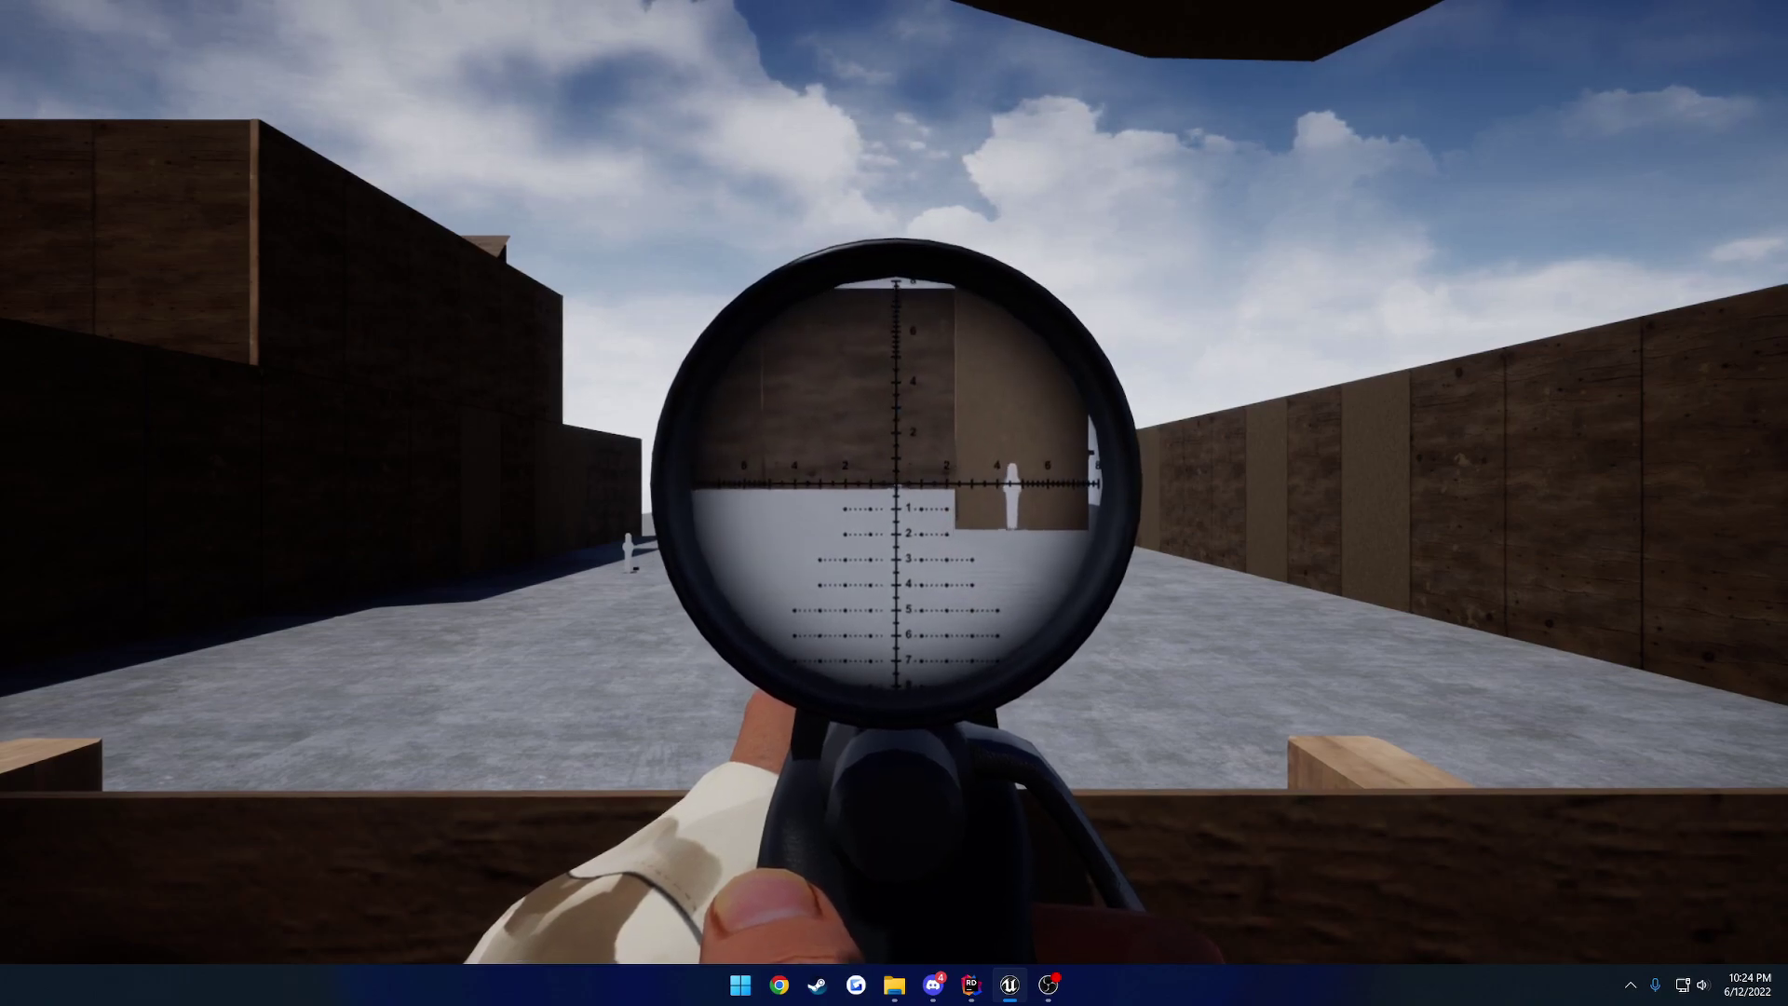
right_click(894, 503)
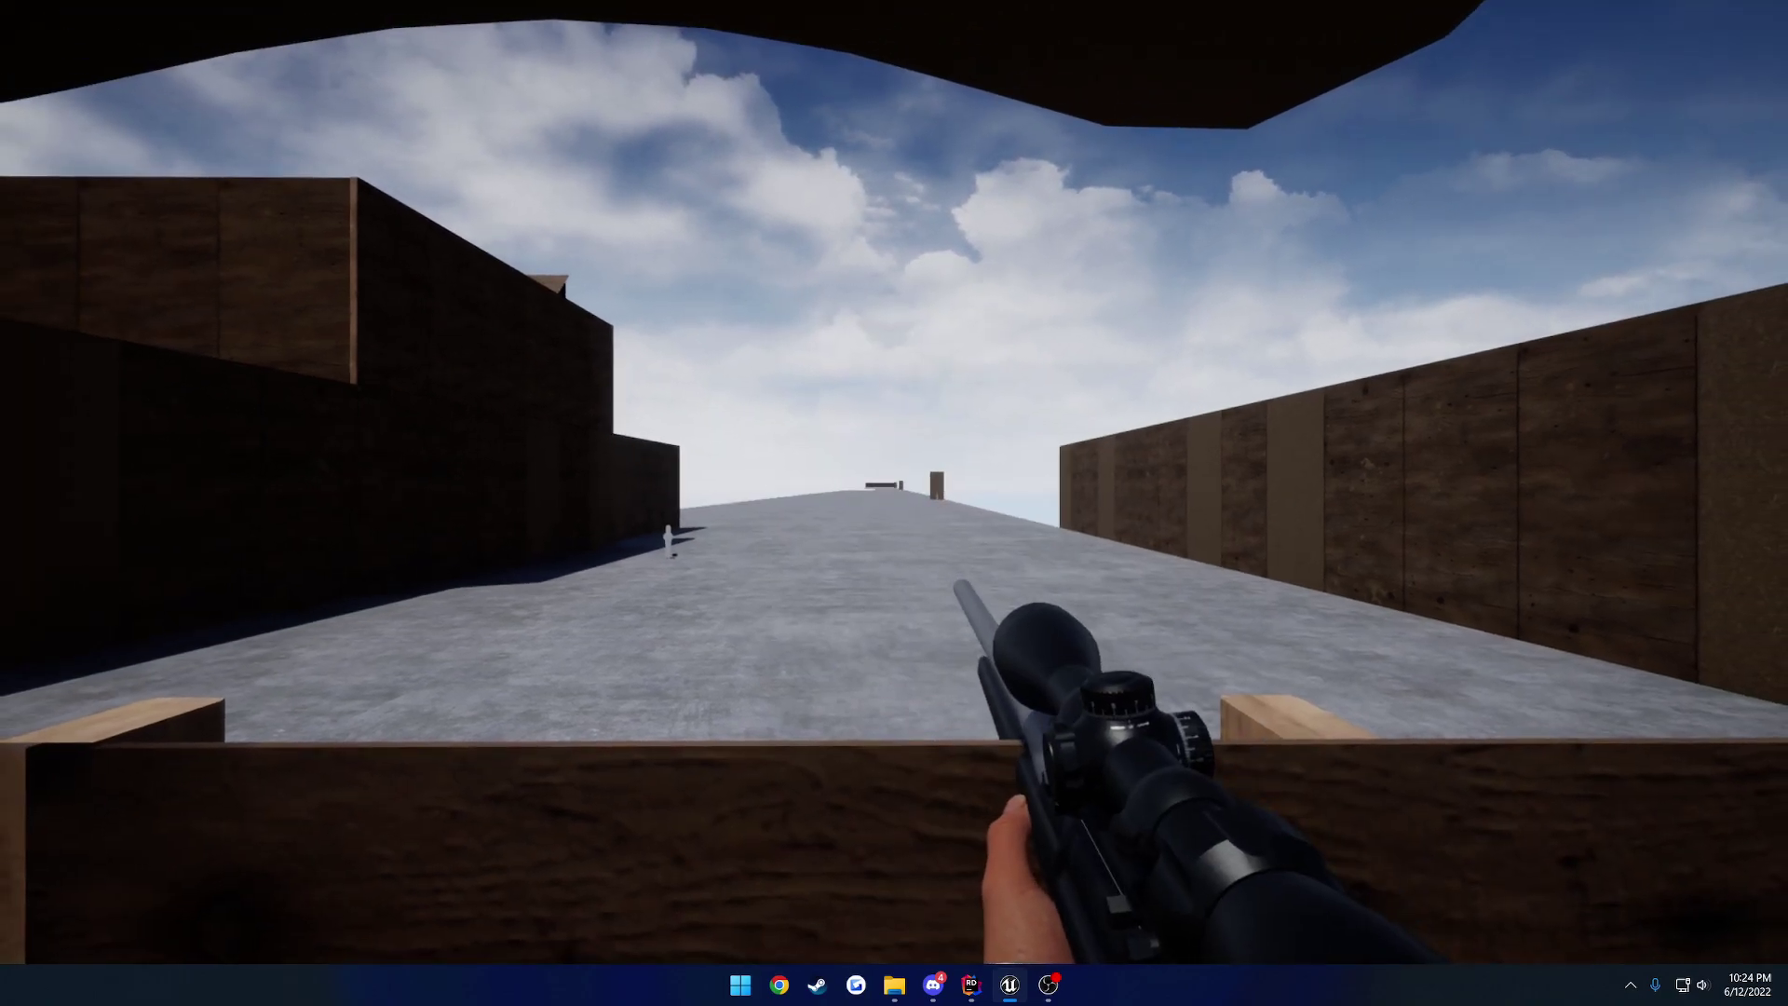
right_click(894, 502)
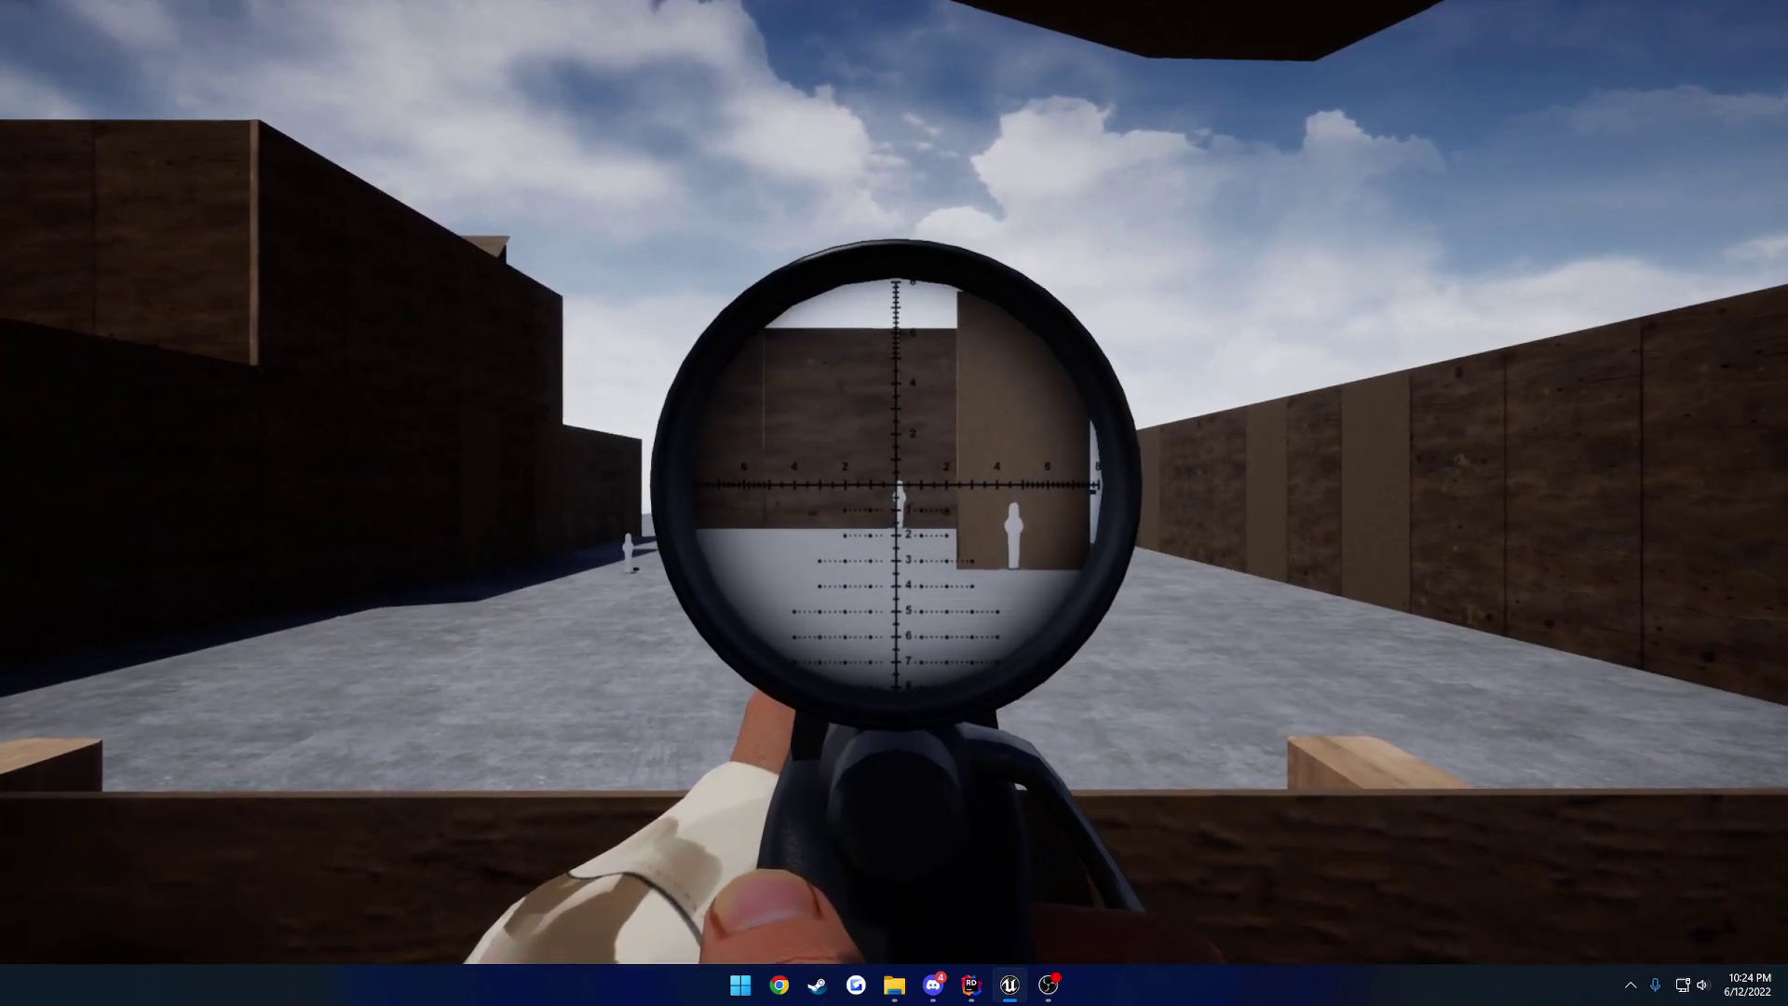
left_click(894, 503)
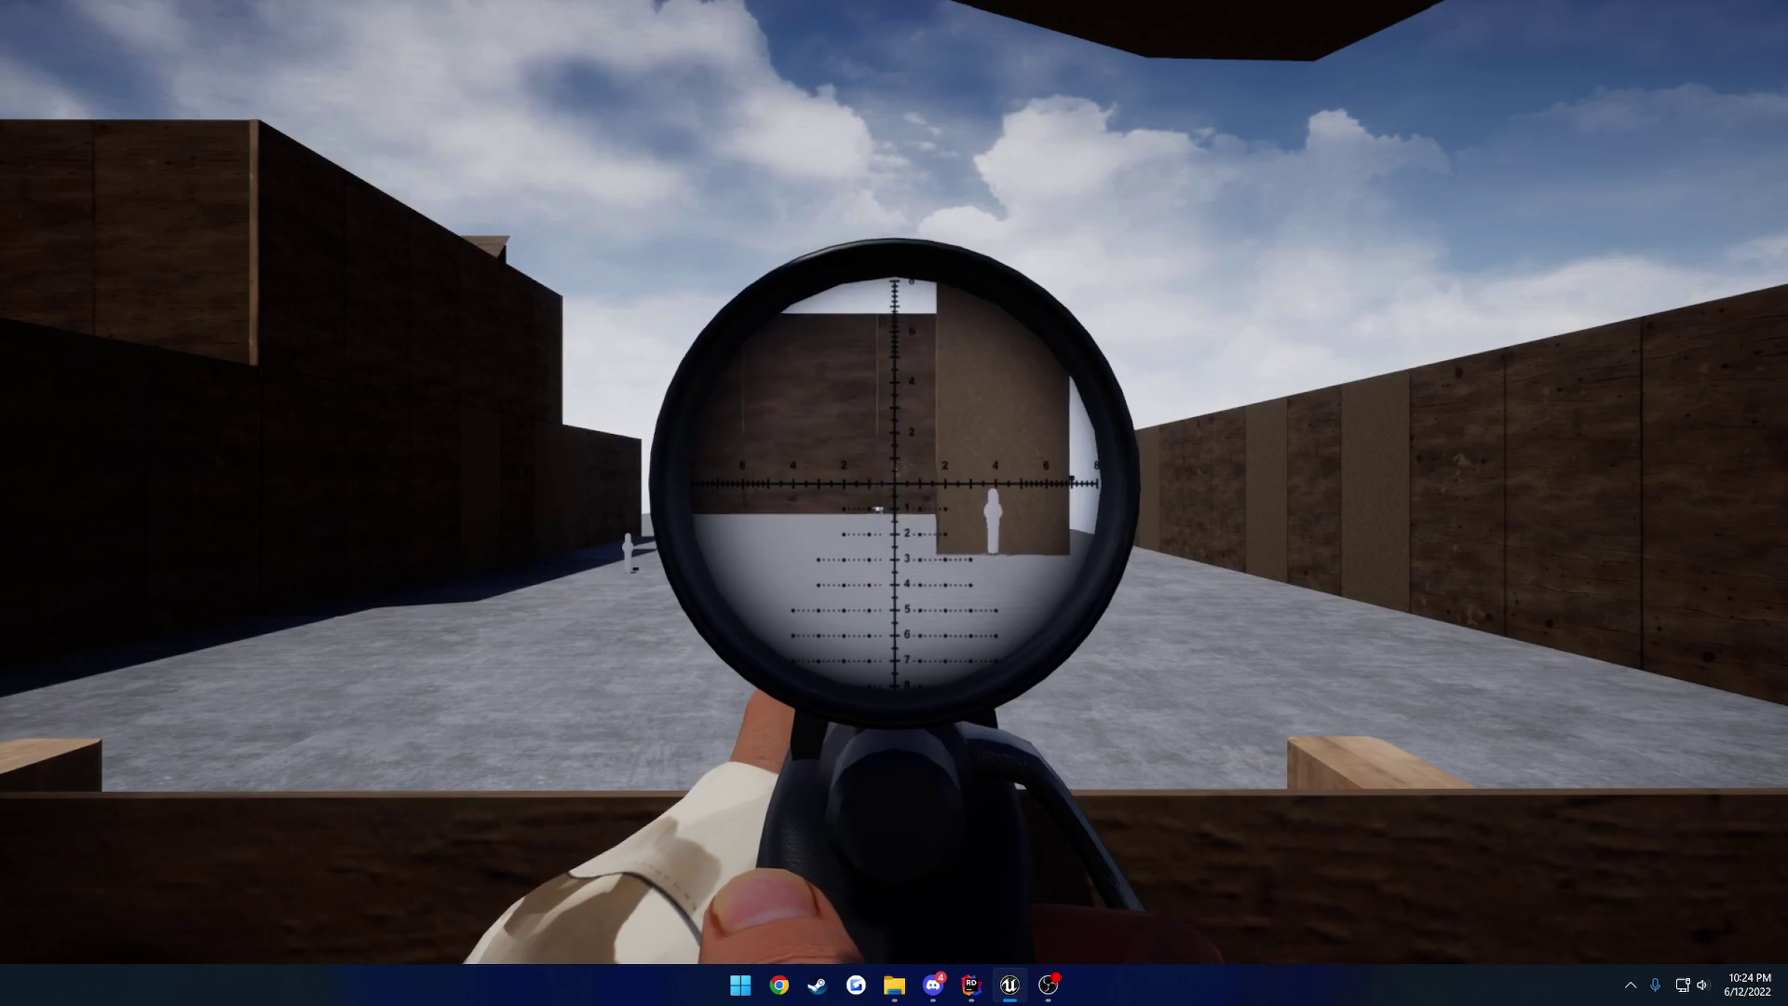
right_click(894, 503)
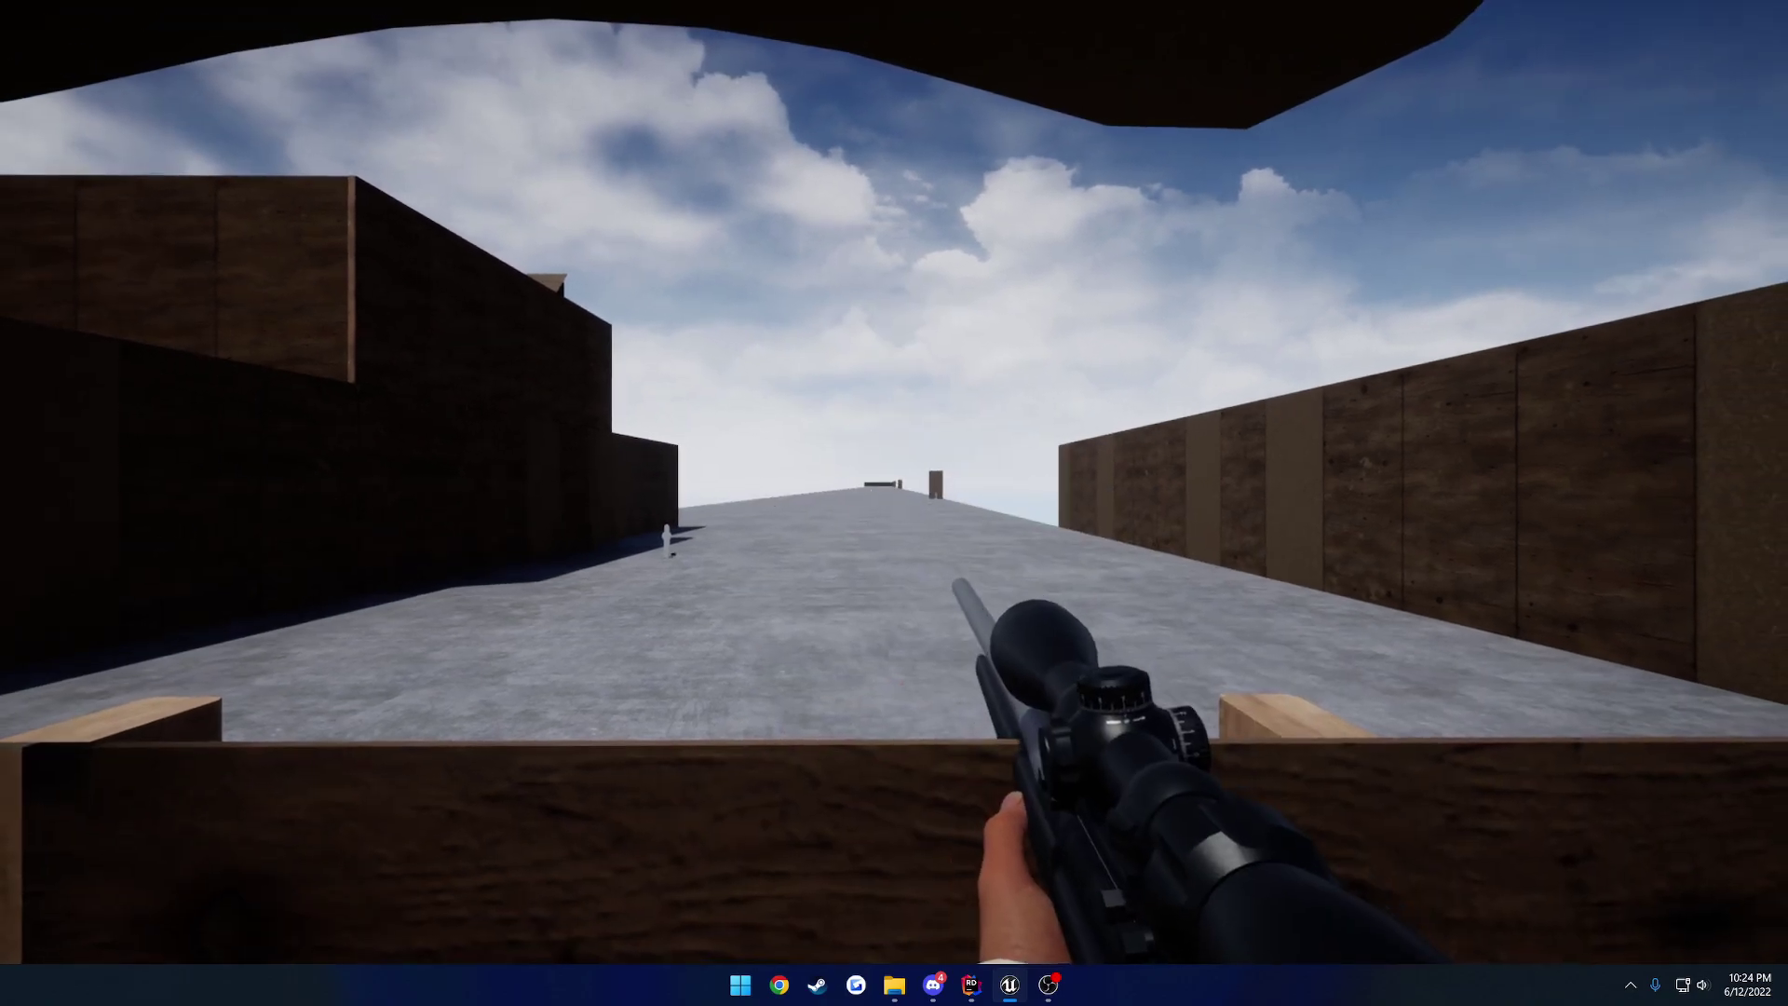
key("Escape")
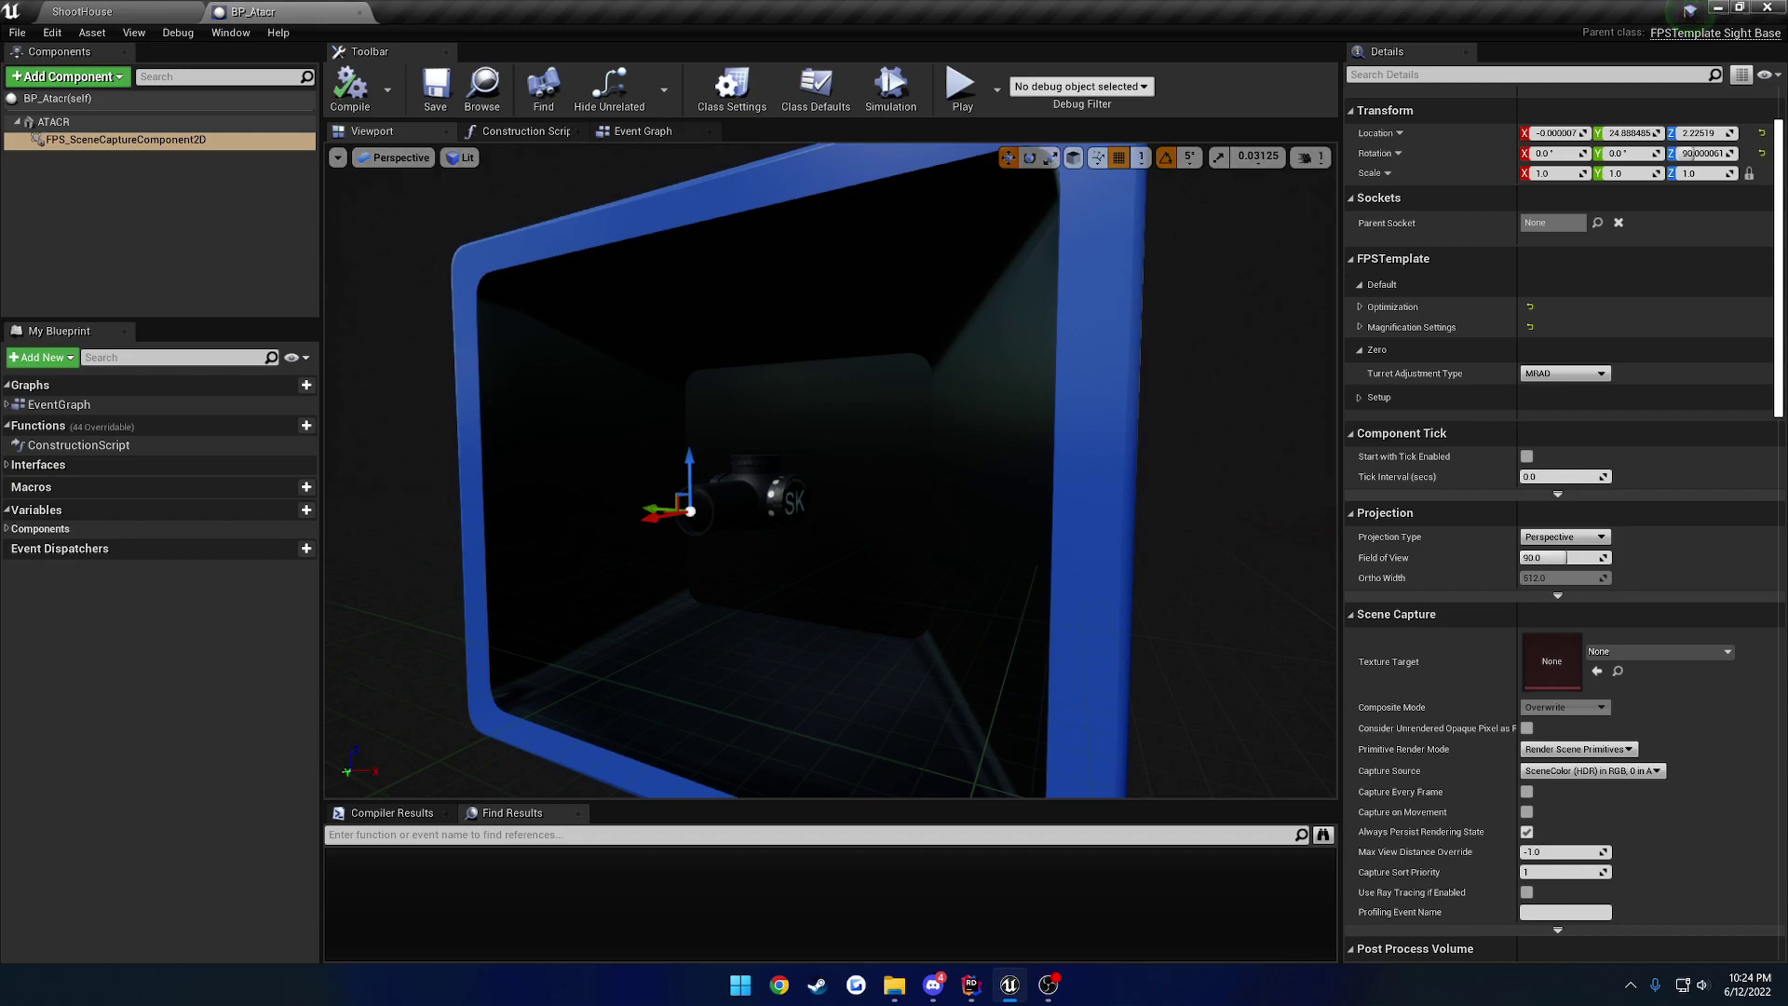
Step: Set the scene capture component's Render Target Size to 32 by 32 in its Setup settings and compile BP_Atacr
left_click(1360, 354)
left_click(1362, 376)
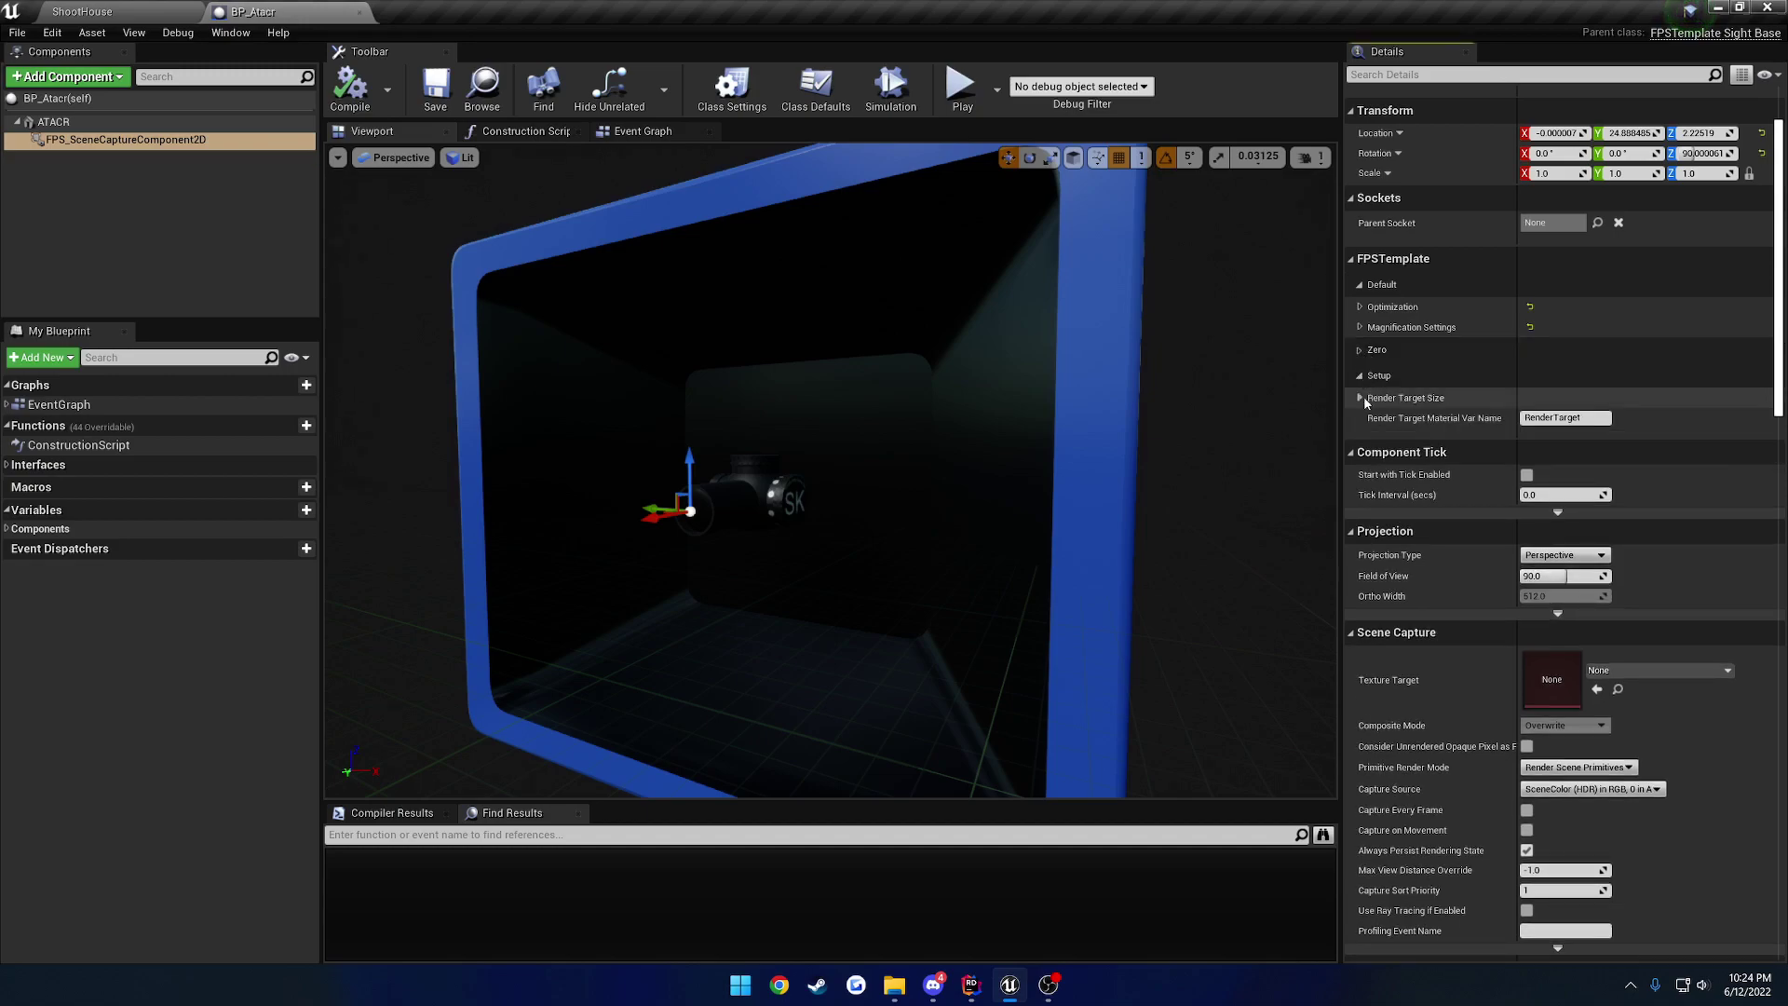
left_click(1361, 398)
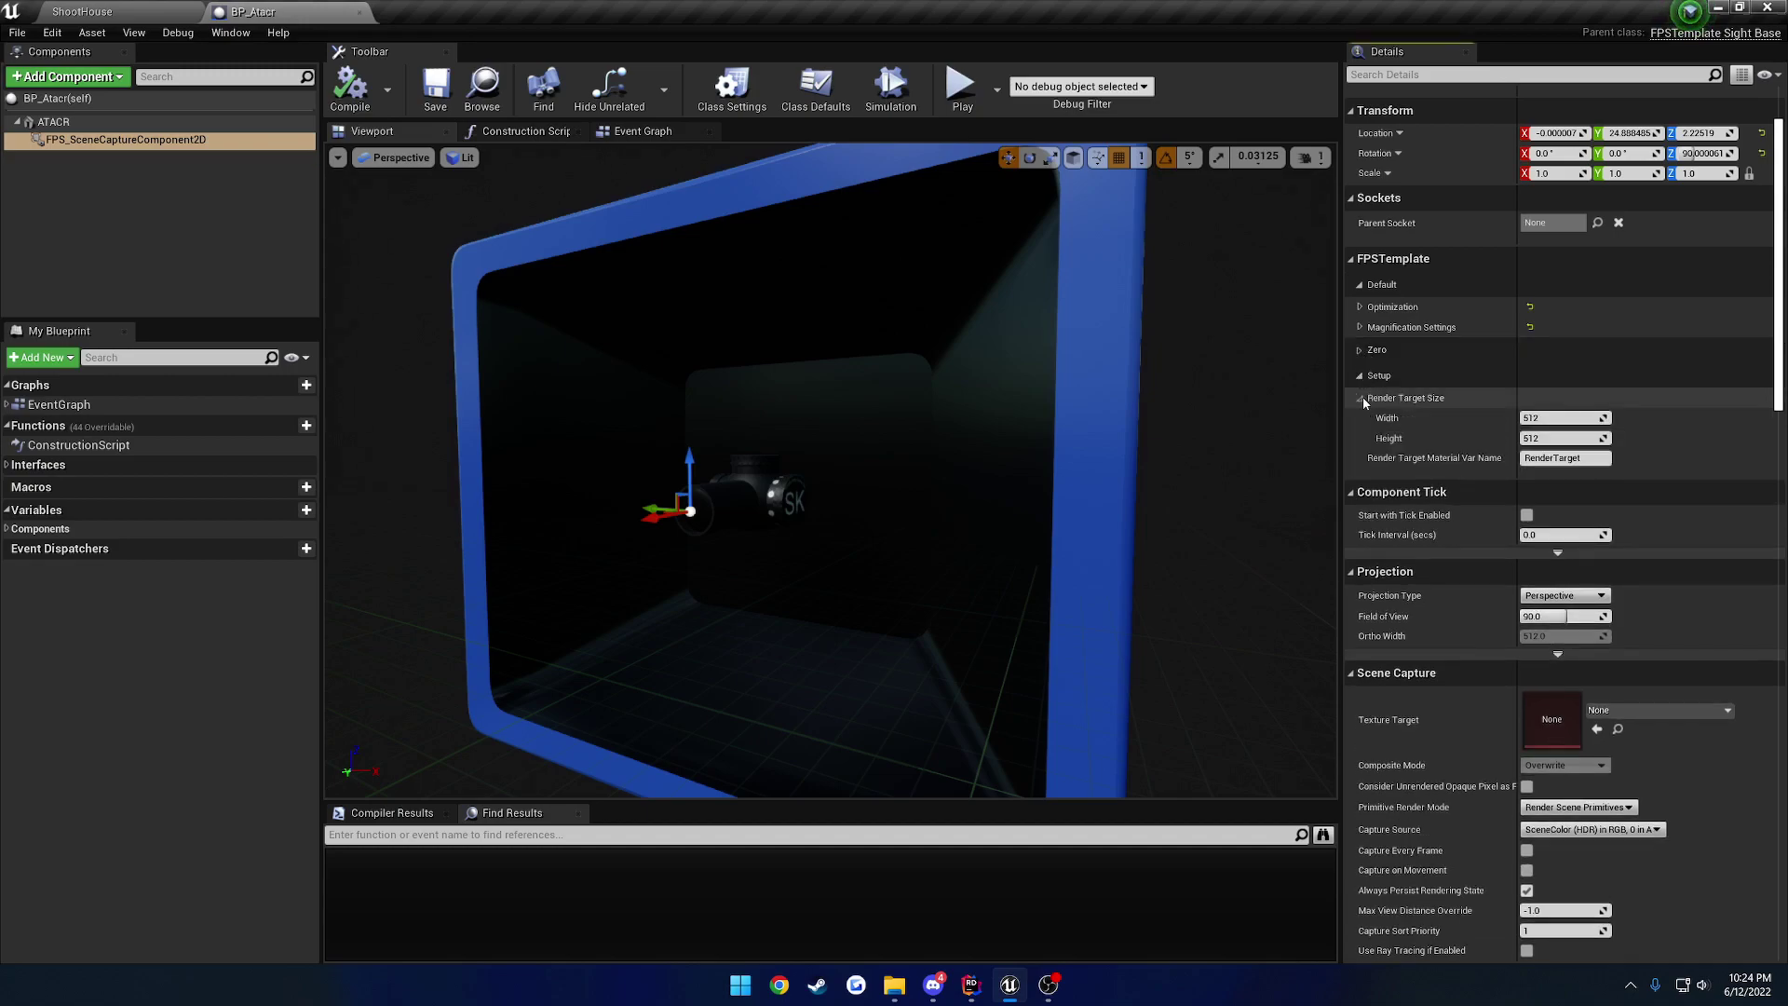
left_click(1584, 418)
type("32")
key("Tab")
type("32")
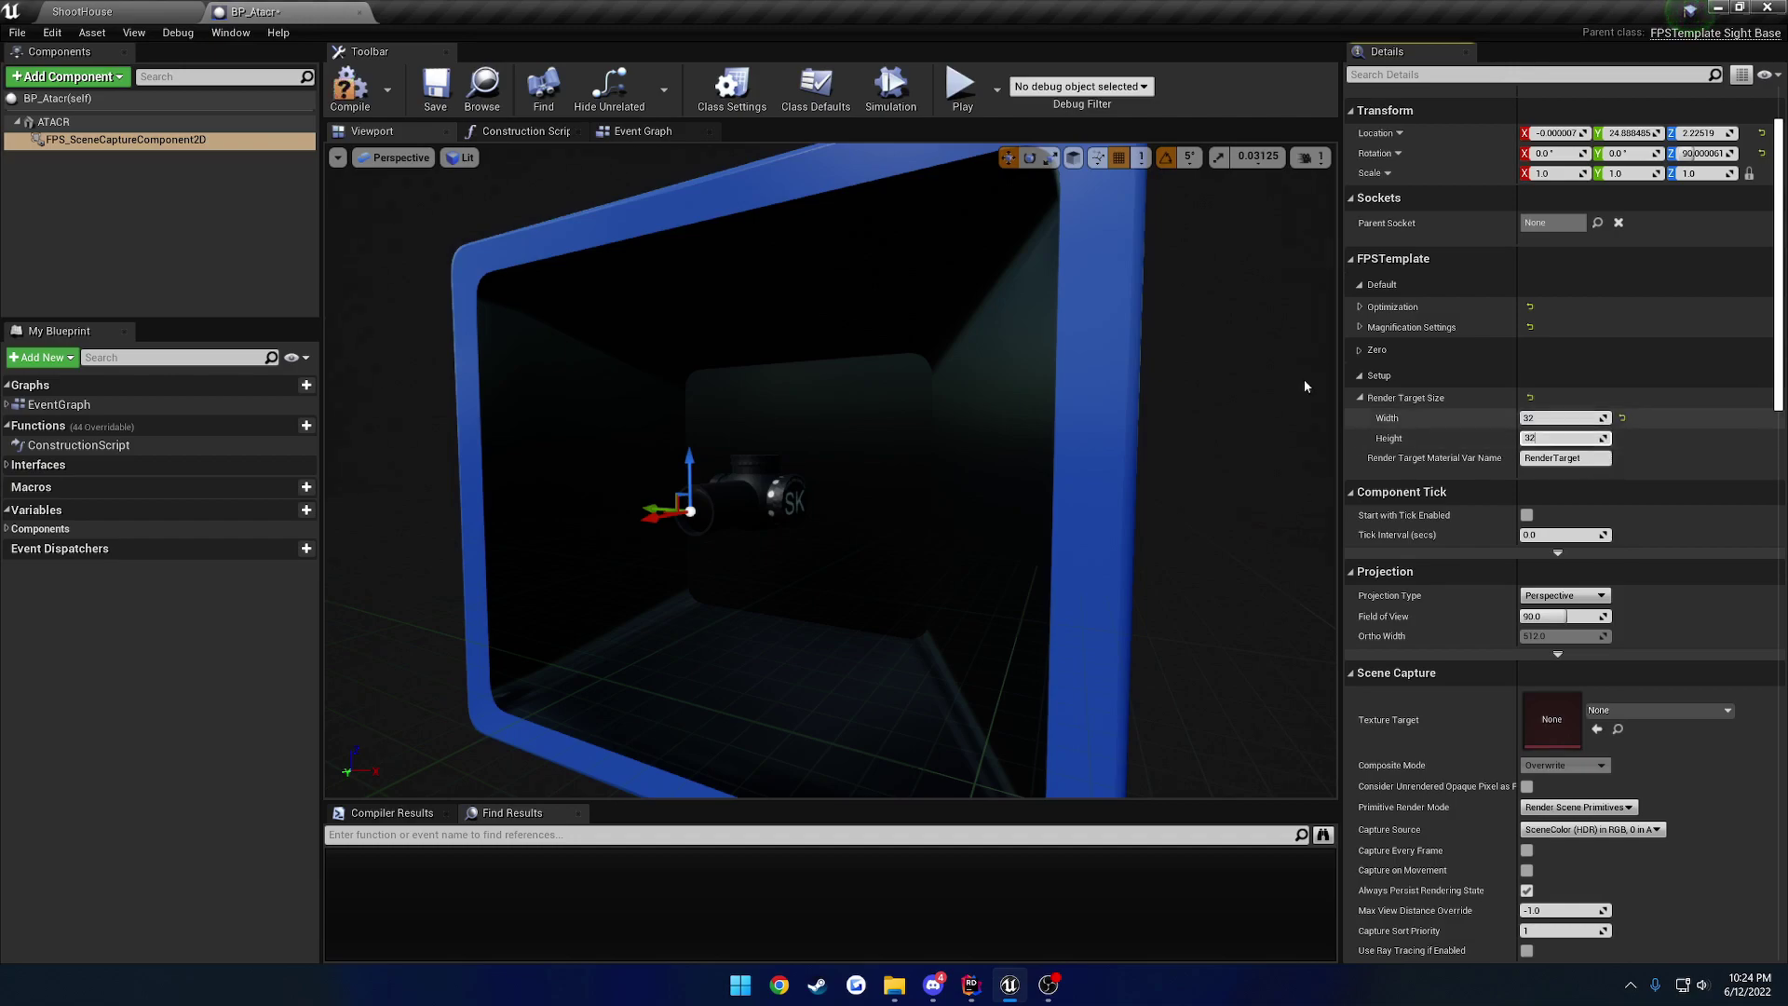
left_click(350, 89)
Step: Play the ShootHouse level, fit the ATACR scope to the rifle, and aim to check the scope's render quality
left_click(82, 11)
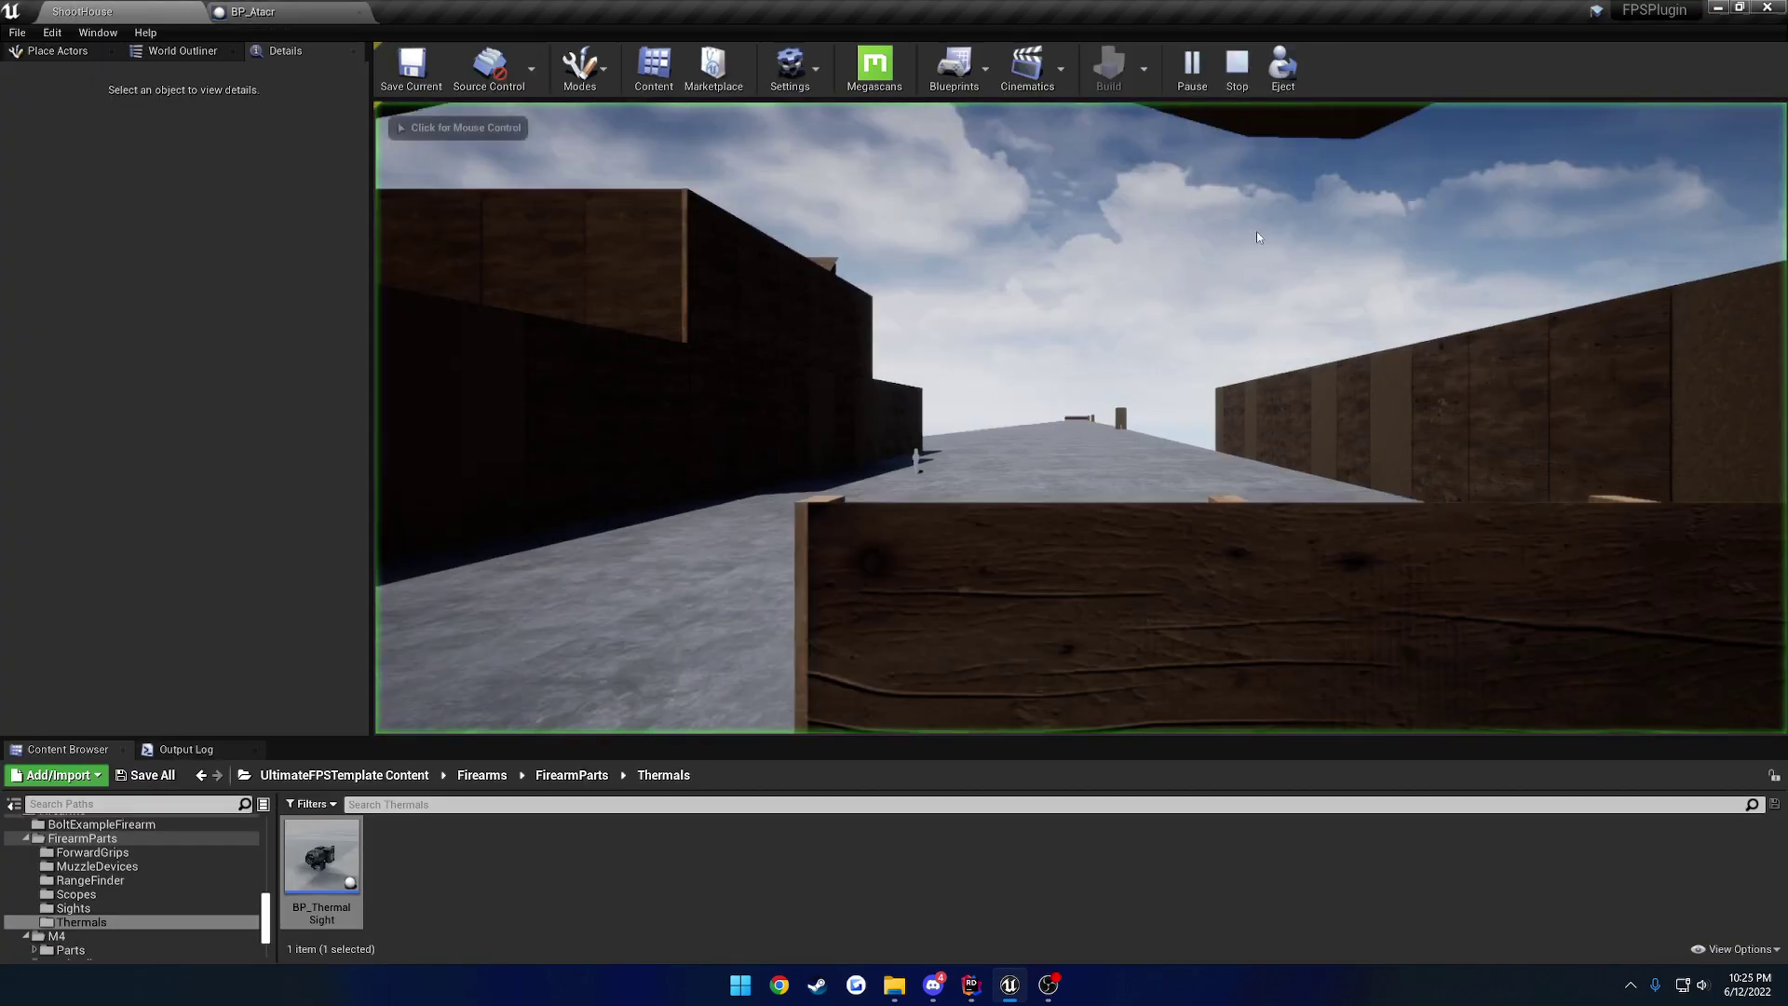
left_click(1256, 237)
key("Tab")
left_click(1515, 236)
left_click(1699, 468)
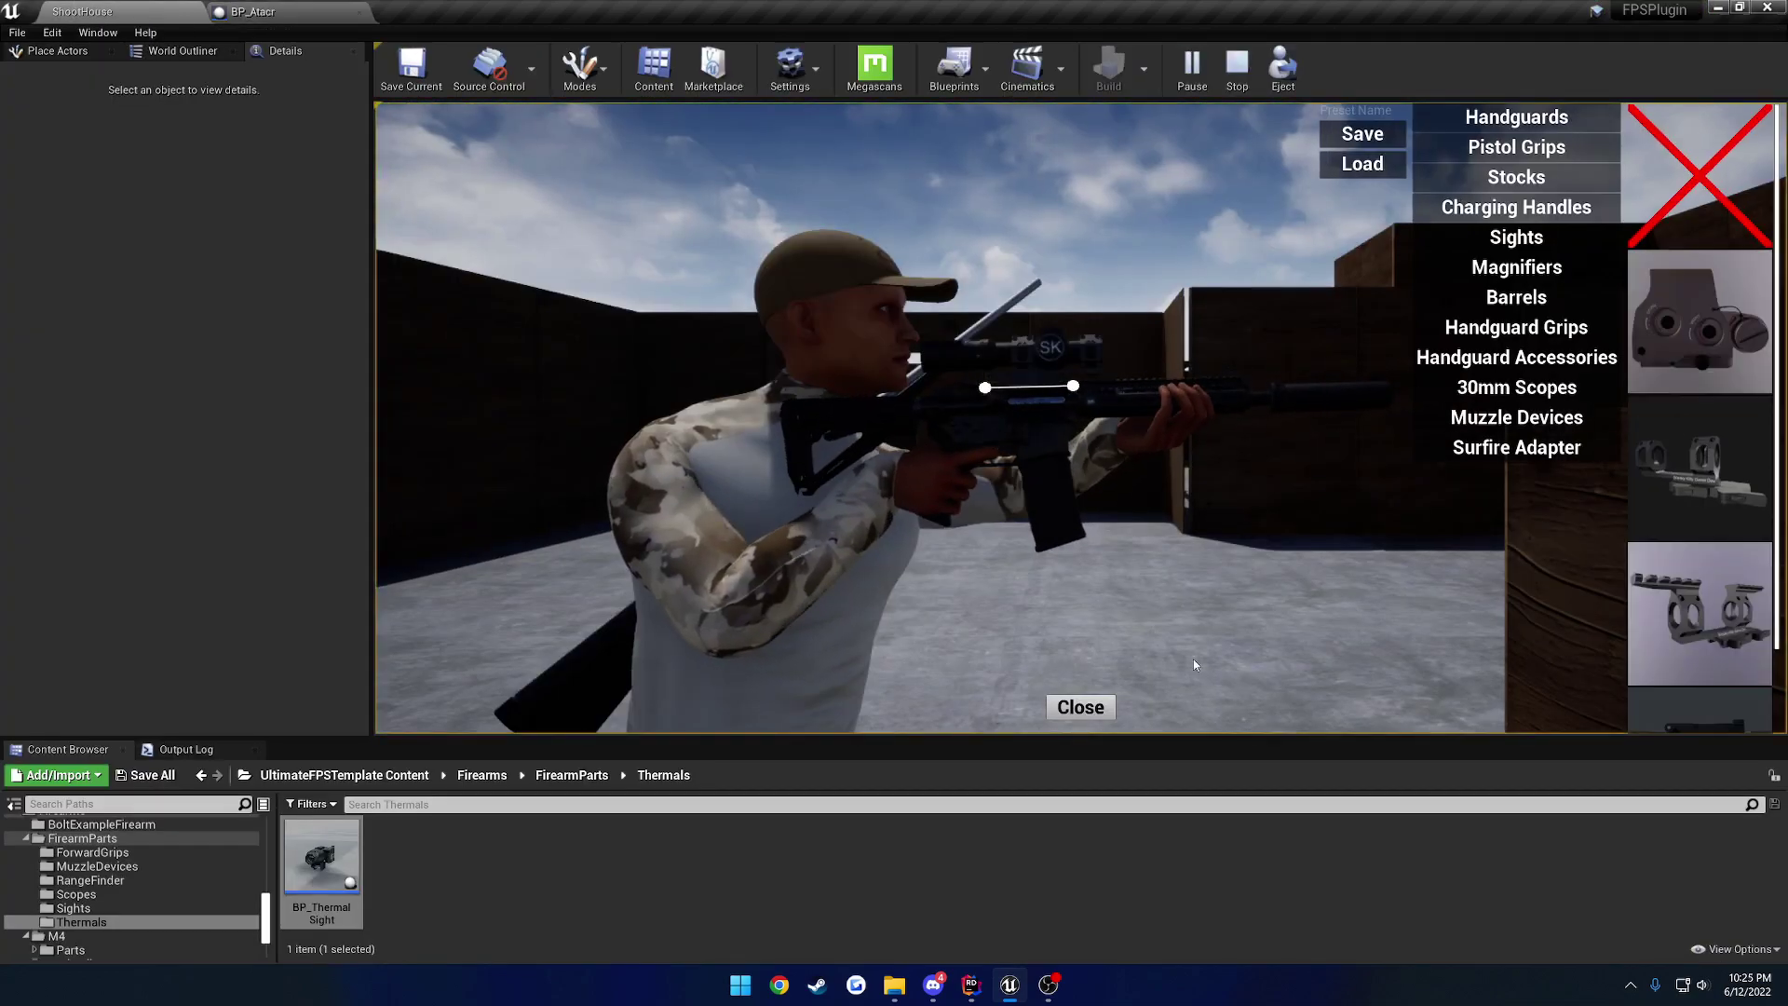
left_click(1080, 707)
right_click(1080, 706)
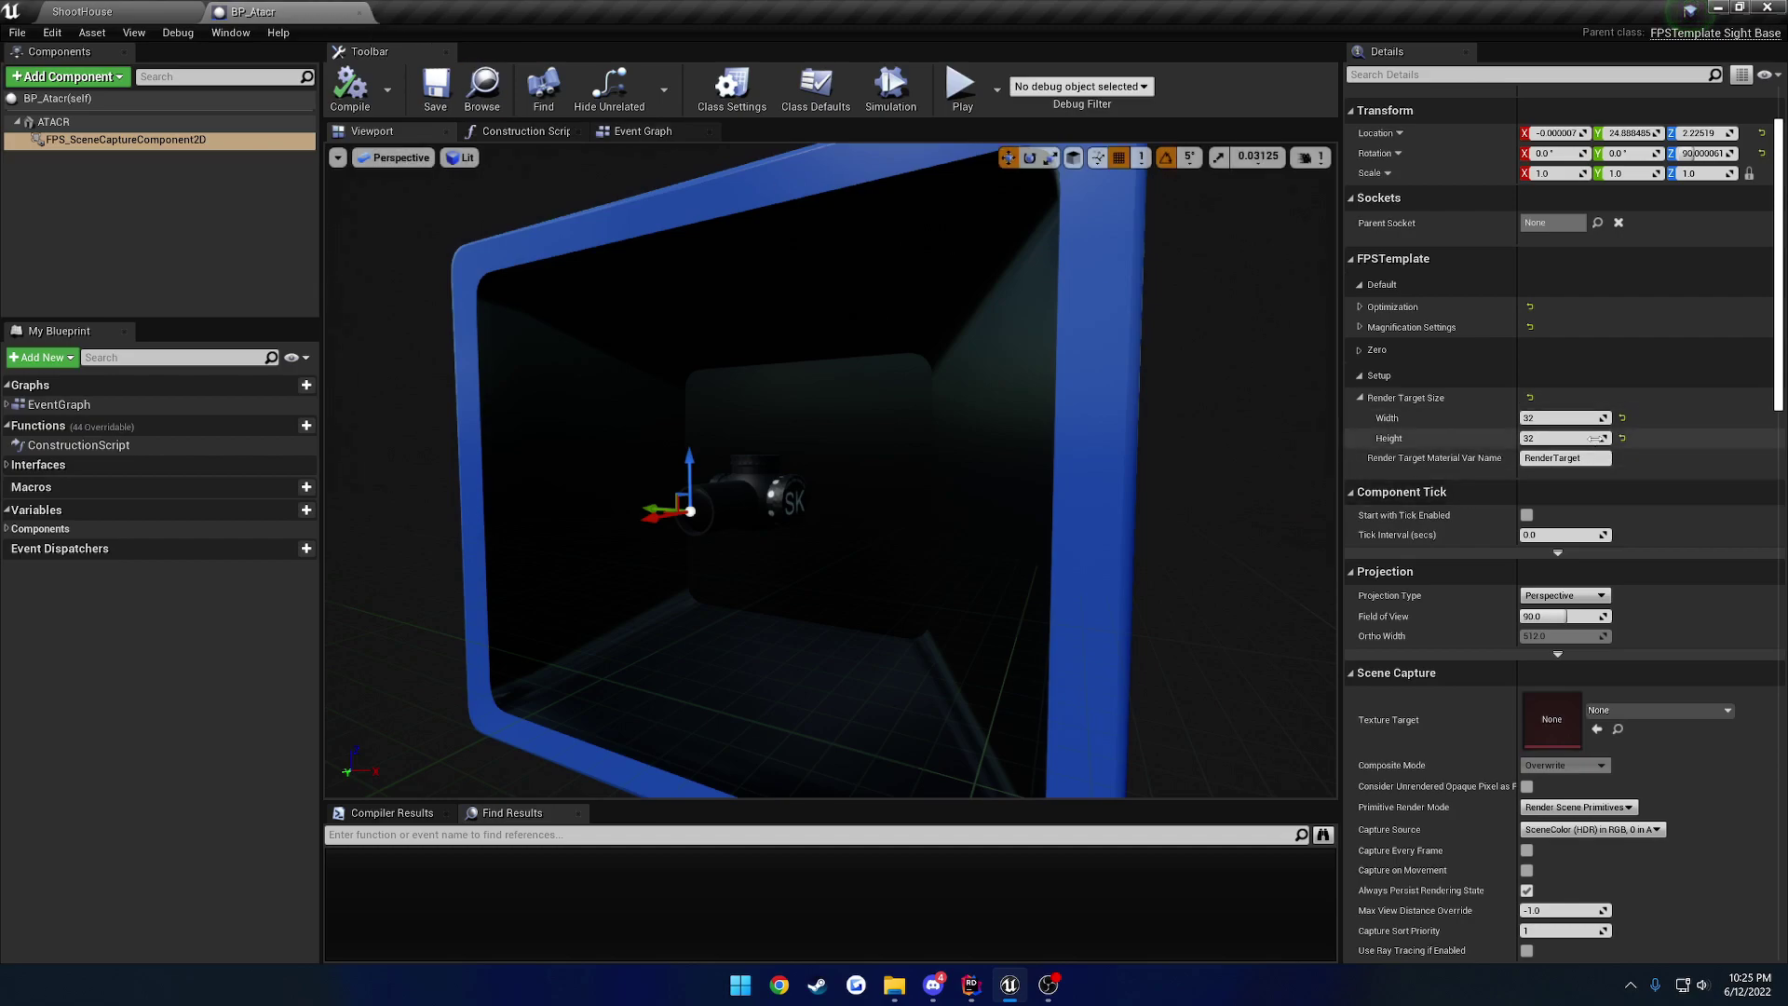
Step: Set the Render Target Size of the scene capture component in BP_Atacr to 128 by 128
left_click(1574, 419)
type("128")
key("Return")
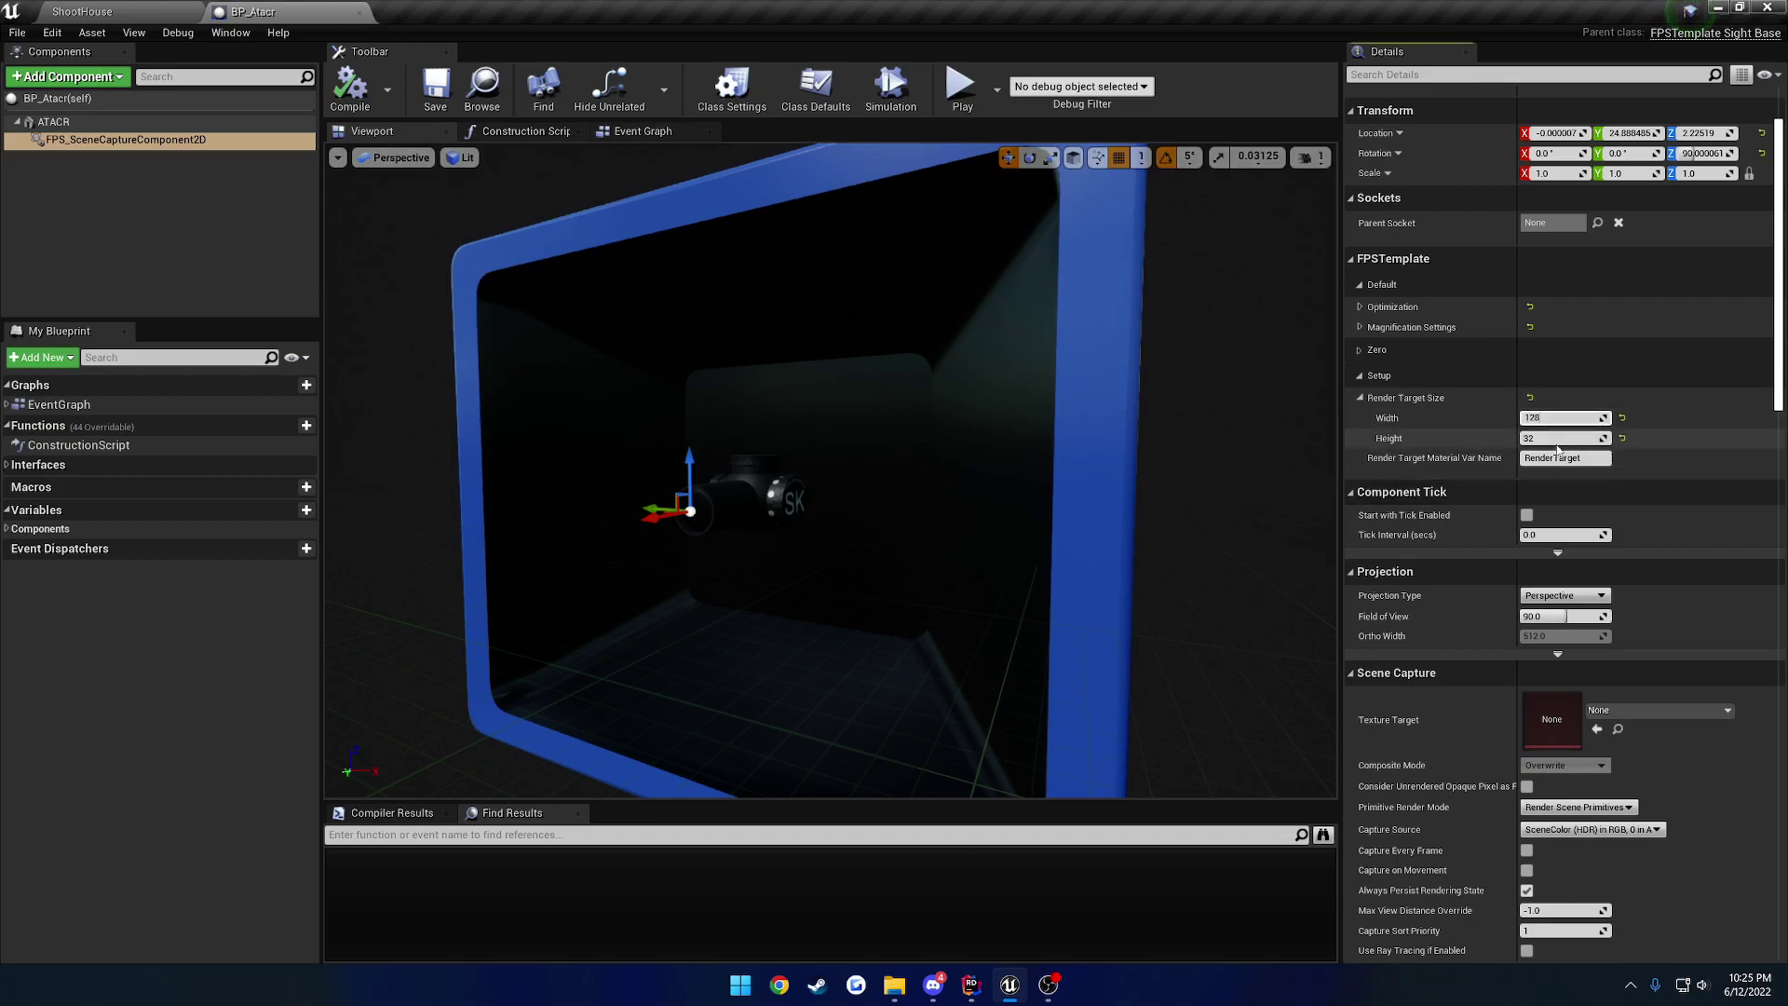
left_click(1558, 440)
type("128")
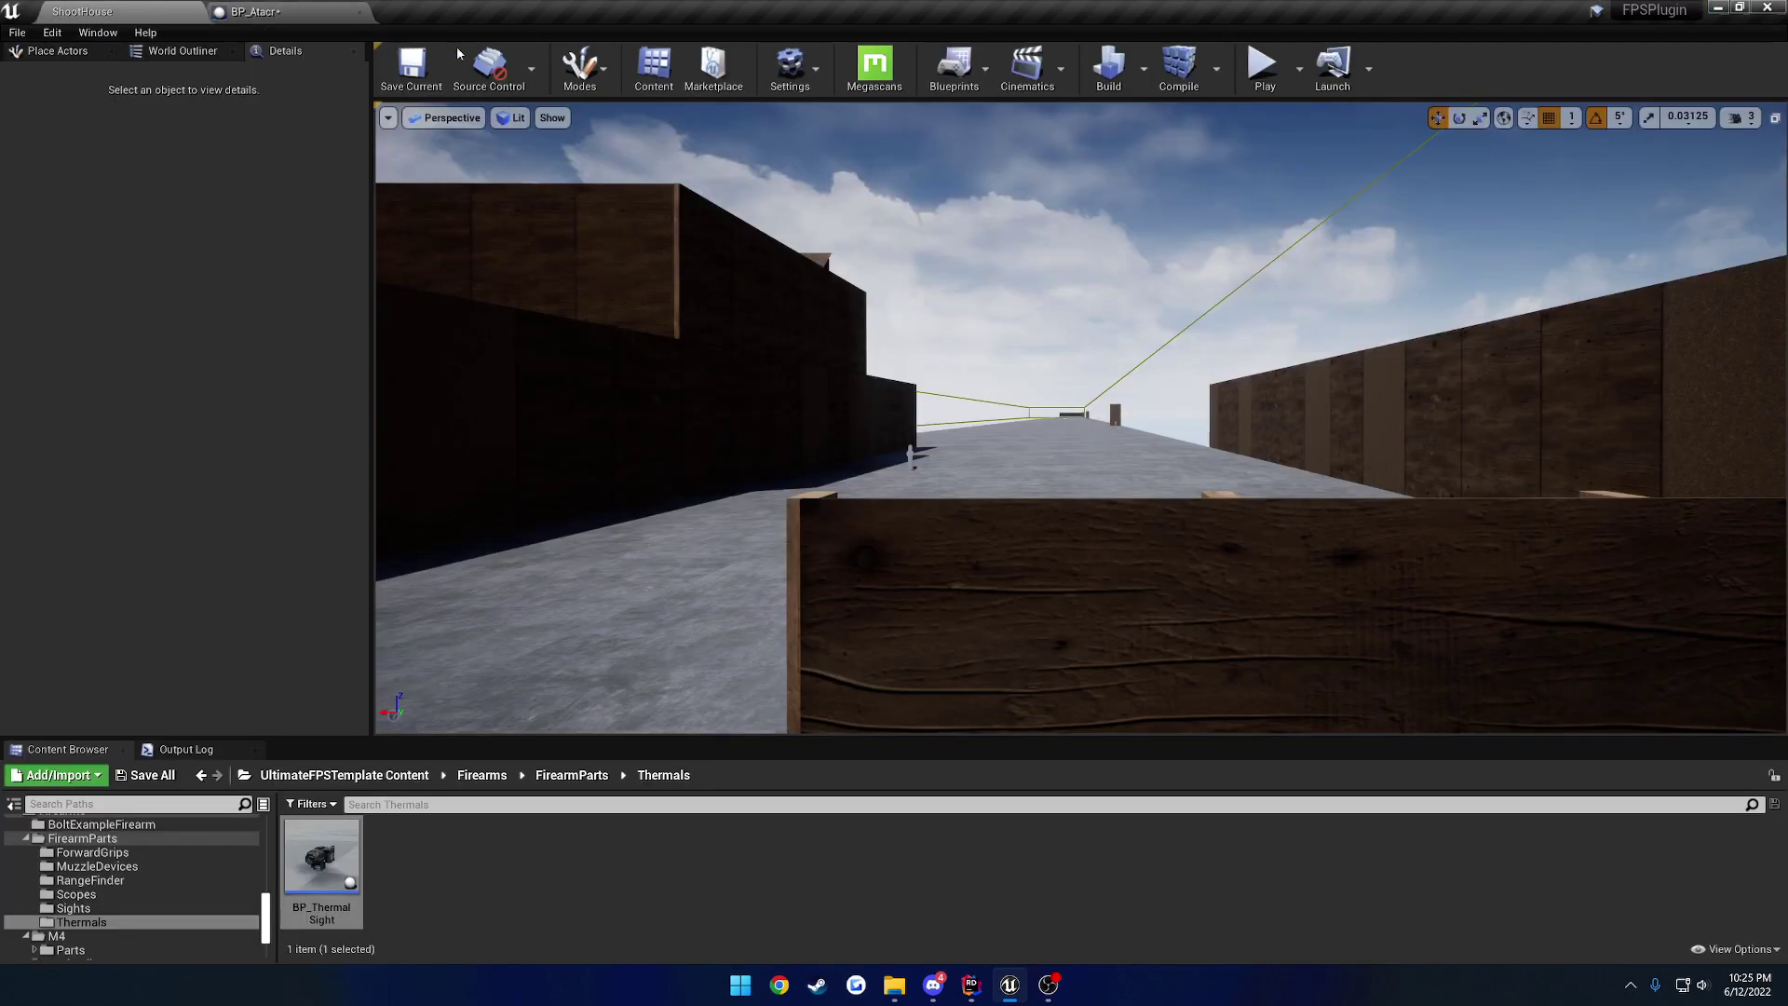
Step: Play the ShootHouse level with the ATACR scope fitted, check its image while changing magnification, and stop playing
left_click(1262, 65)
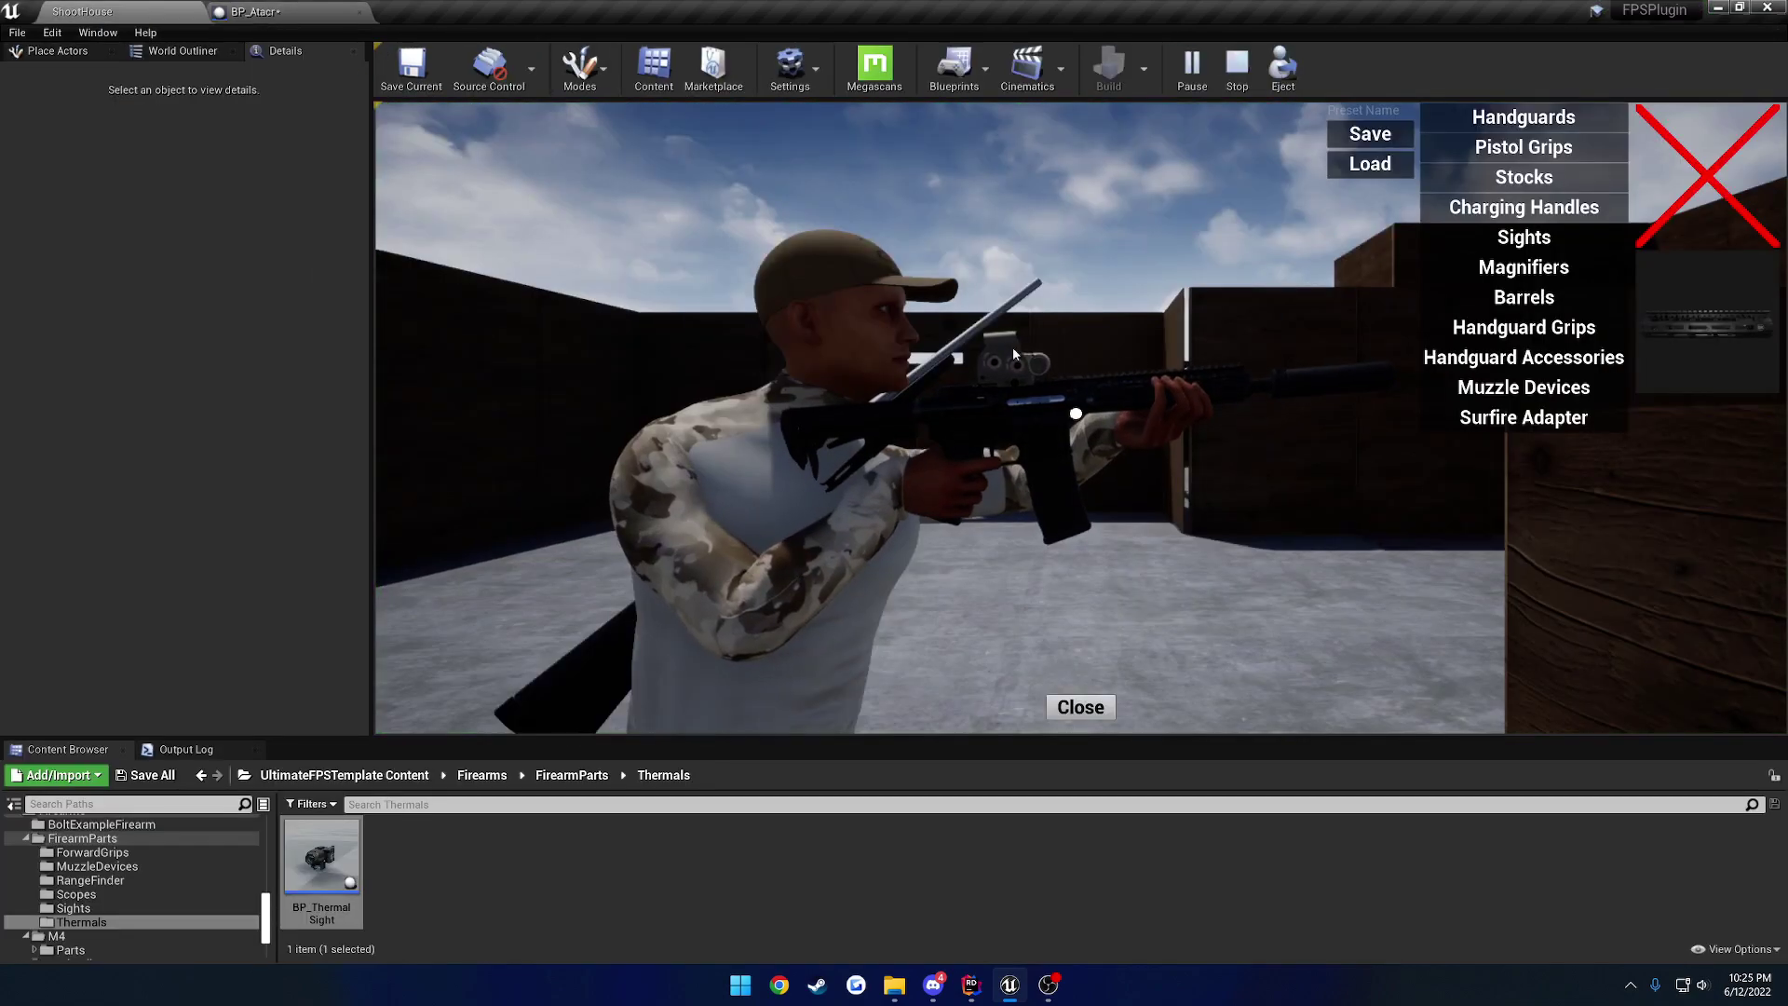
left_click(1523, 236)
left_click(1706, 468)
left_click(1080, 707)
right_click(1080, 418)
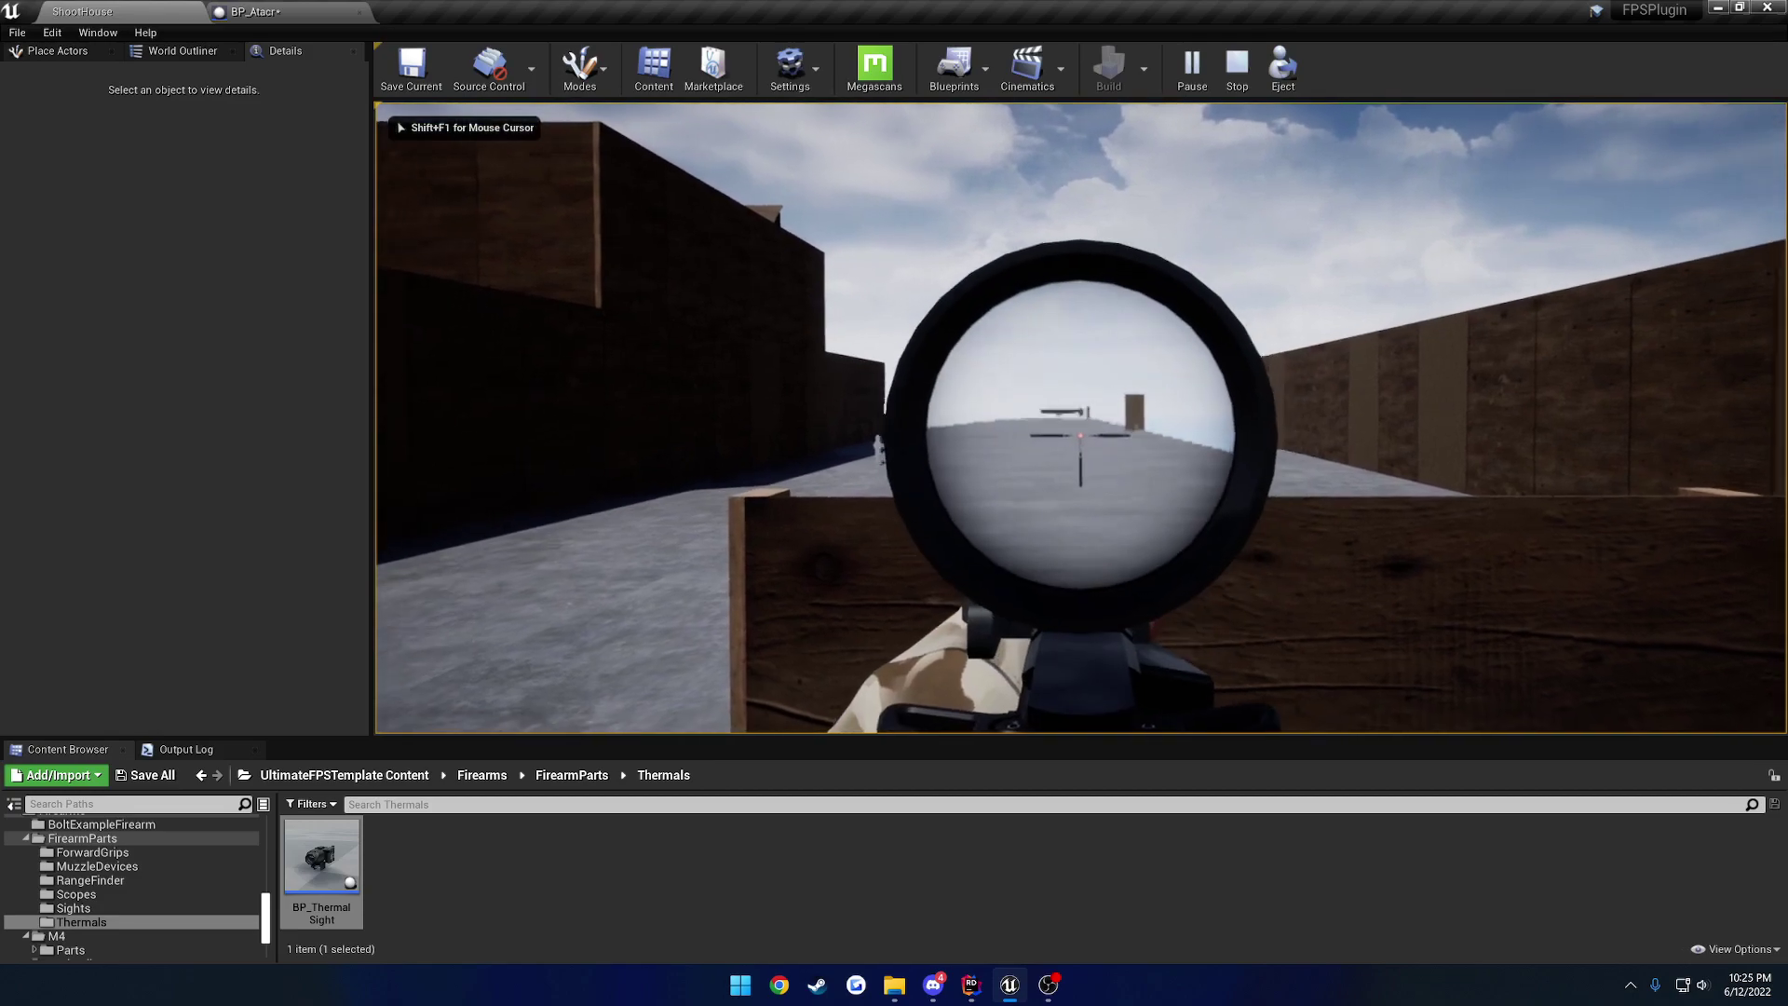
scroll(1081, 435, "up", 4)
scroll(1080, 435, "down", 4)
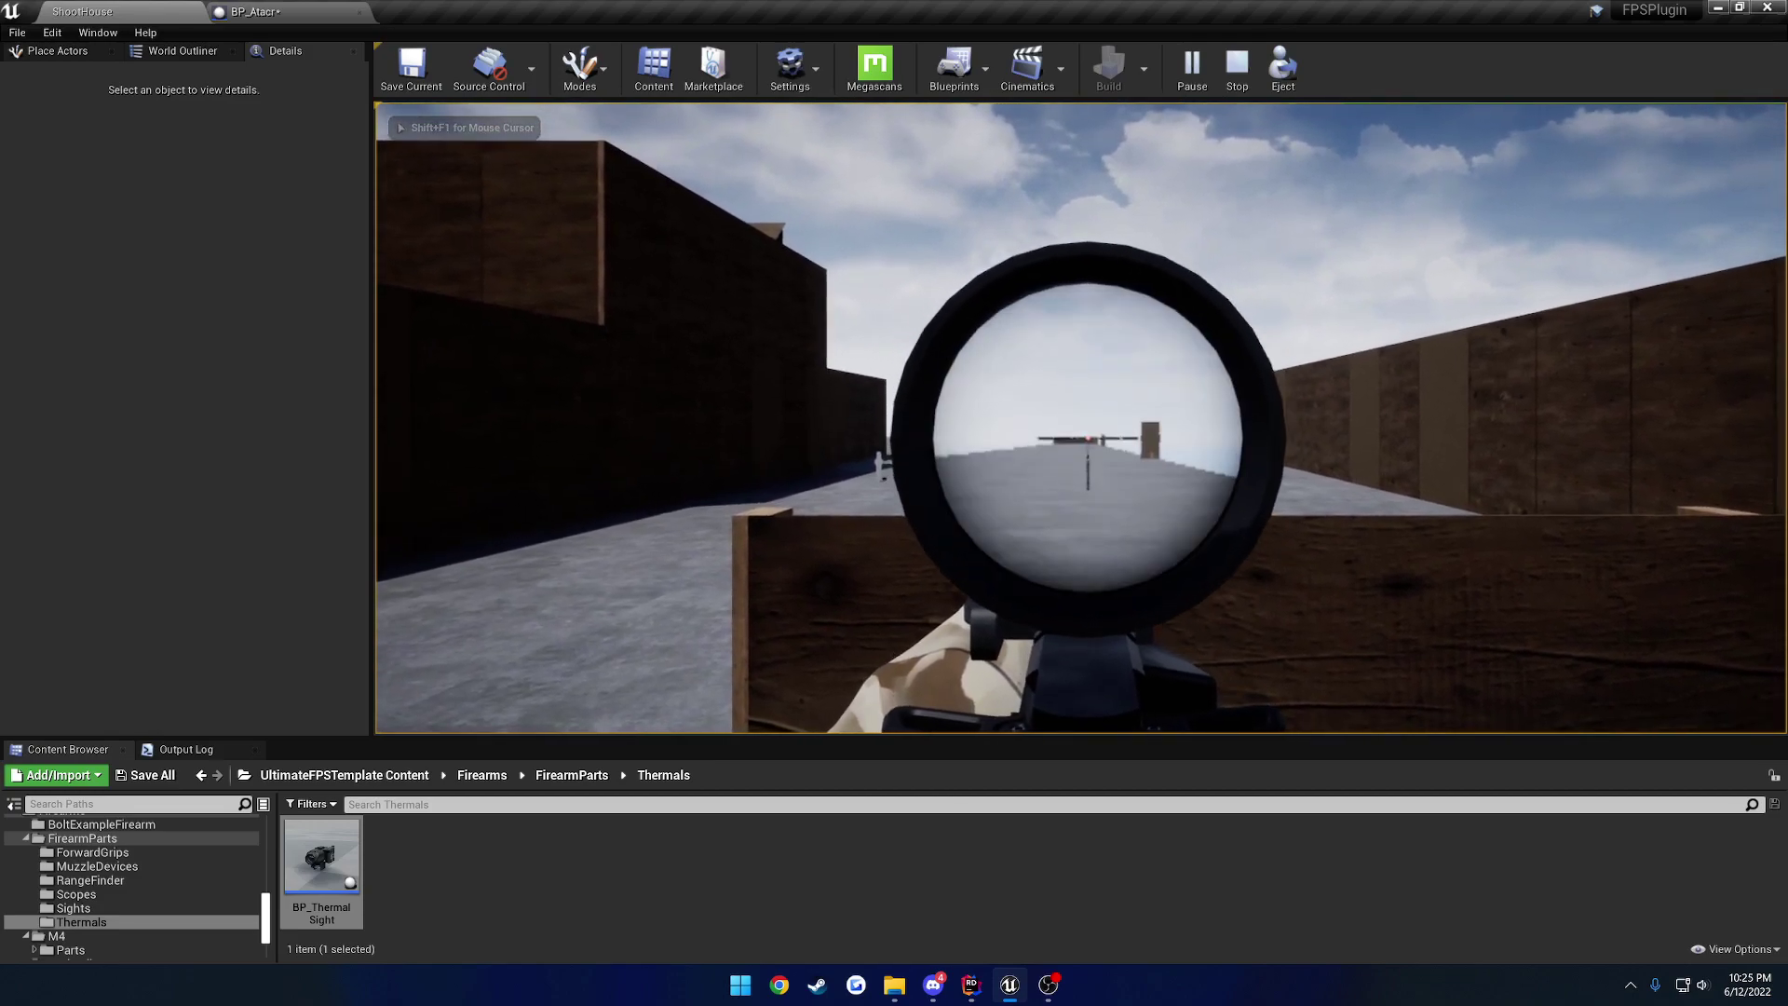
key("Escape")
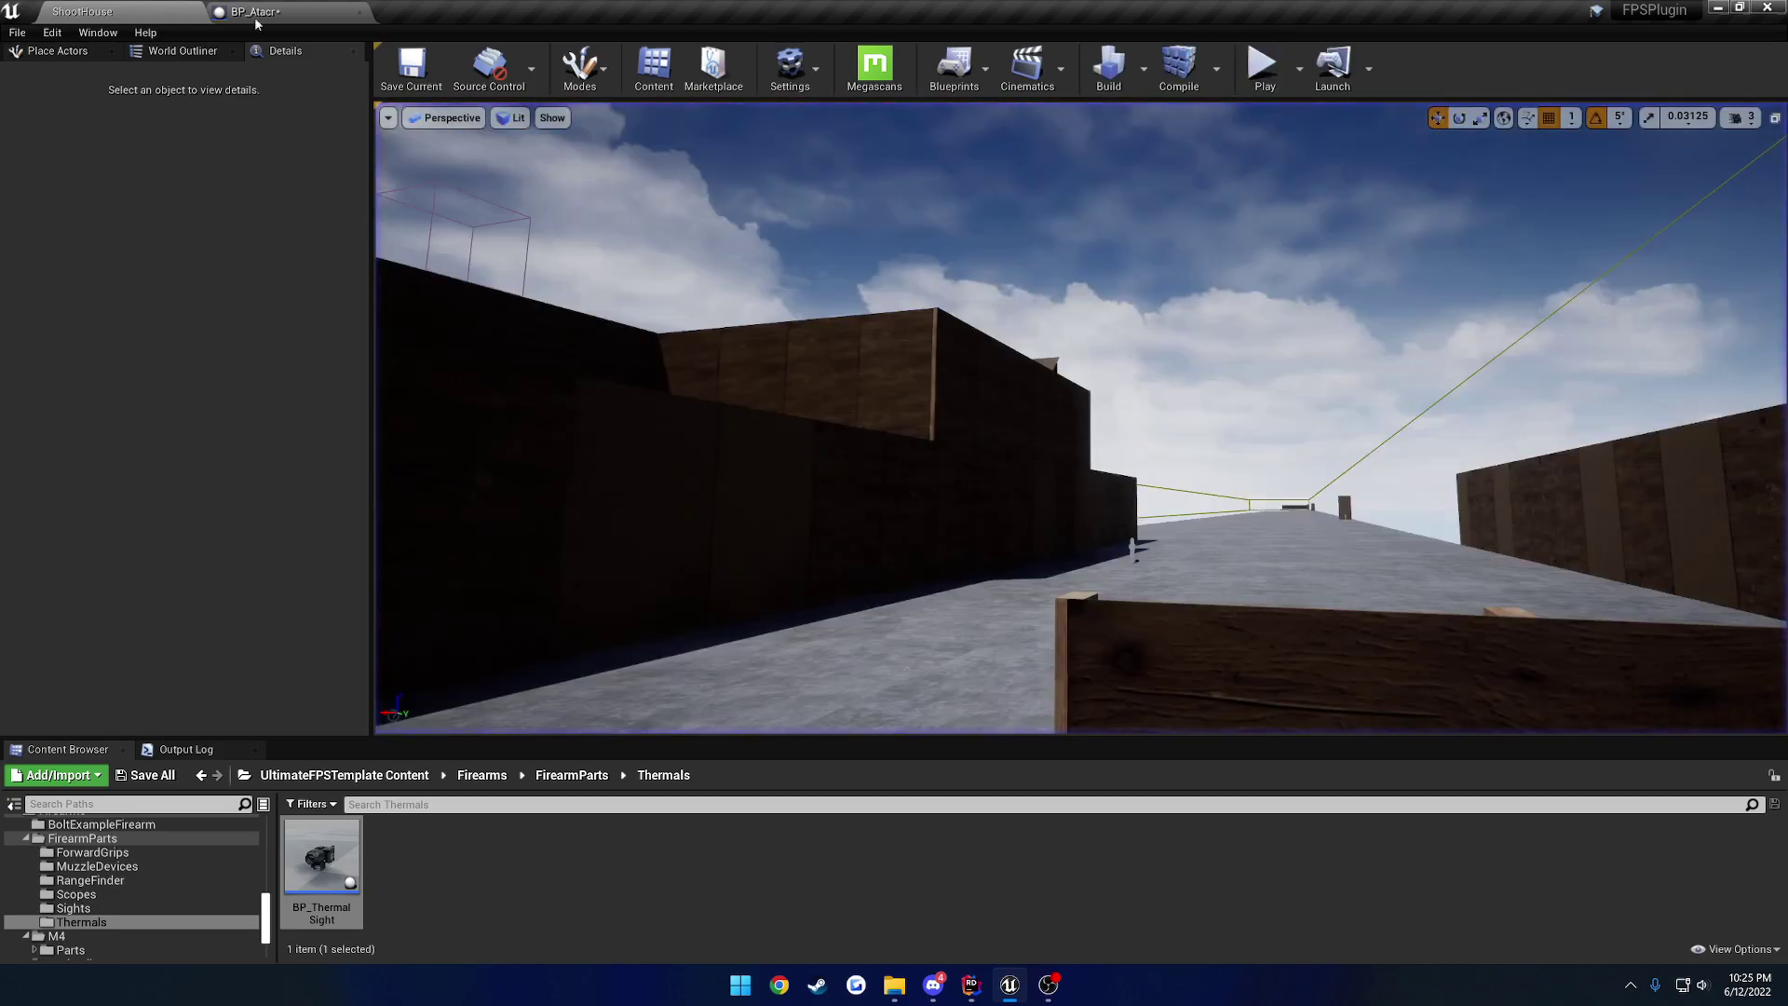
Step: Restore the Render Target Size in BP_Atacr to 512 by 512, and compile and save the blueprint
left_click(256, 13)
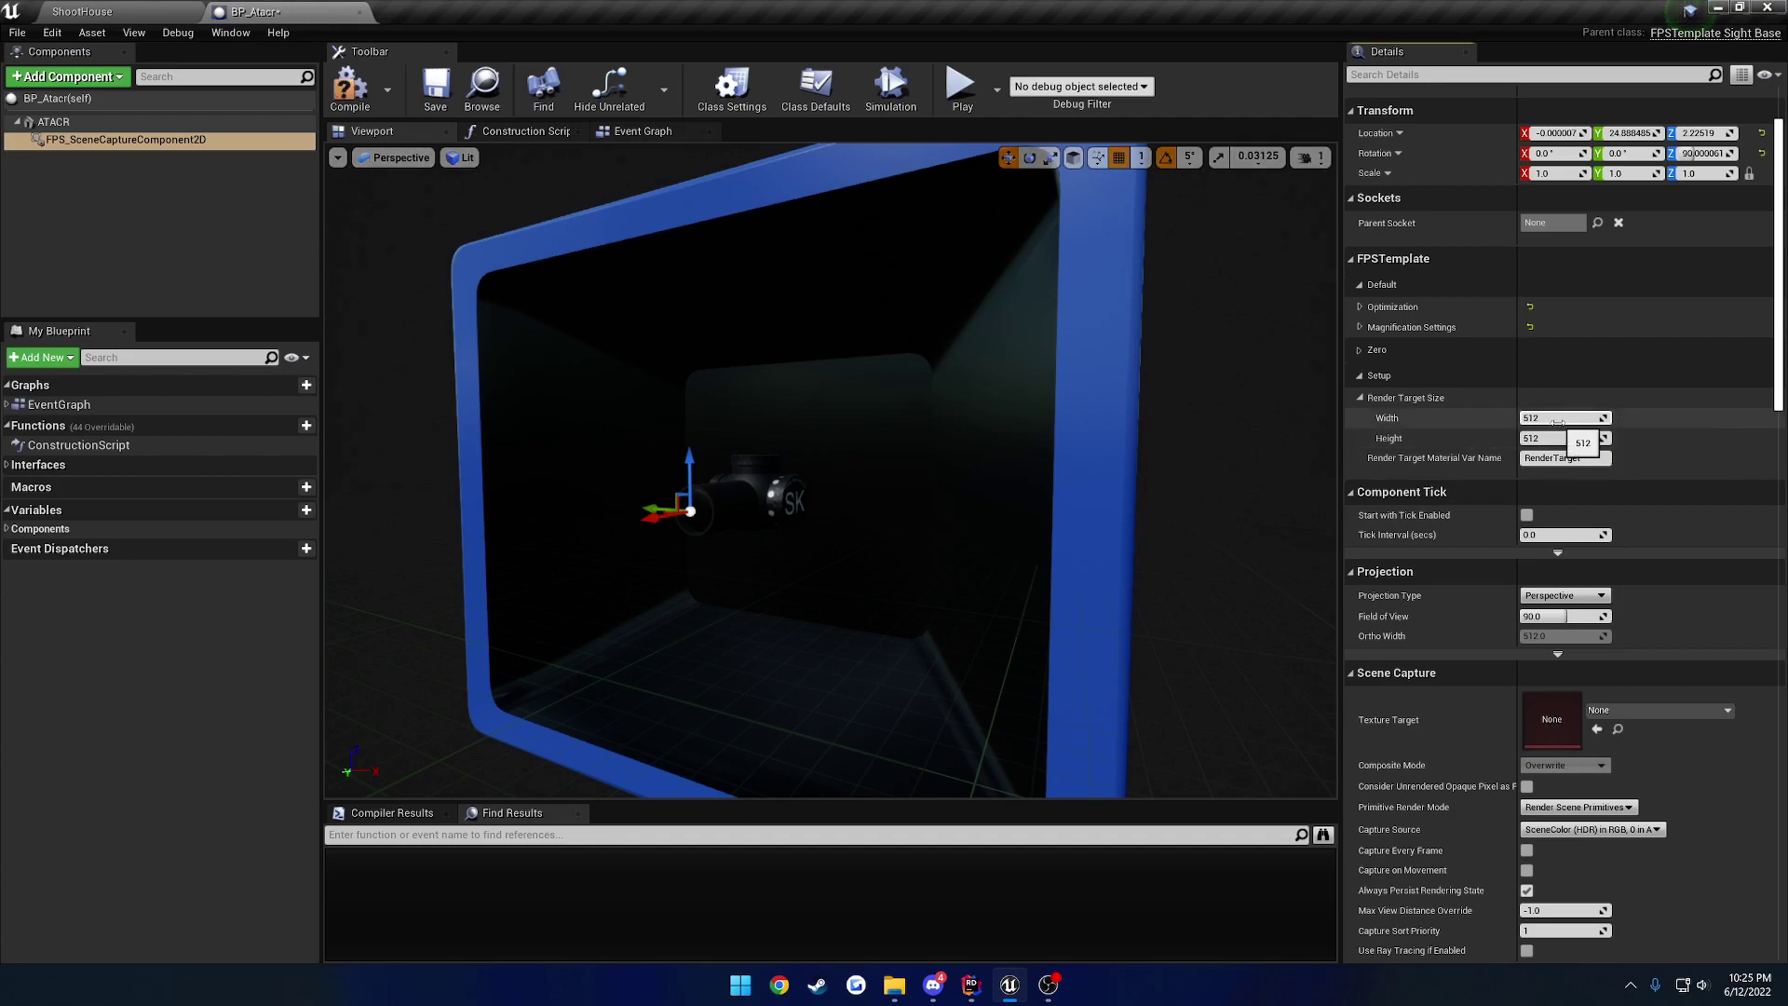
left_click(350, 87)
left_click(435, 86)
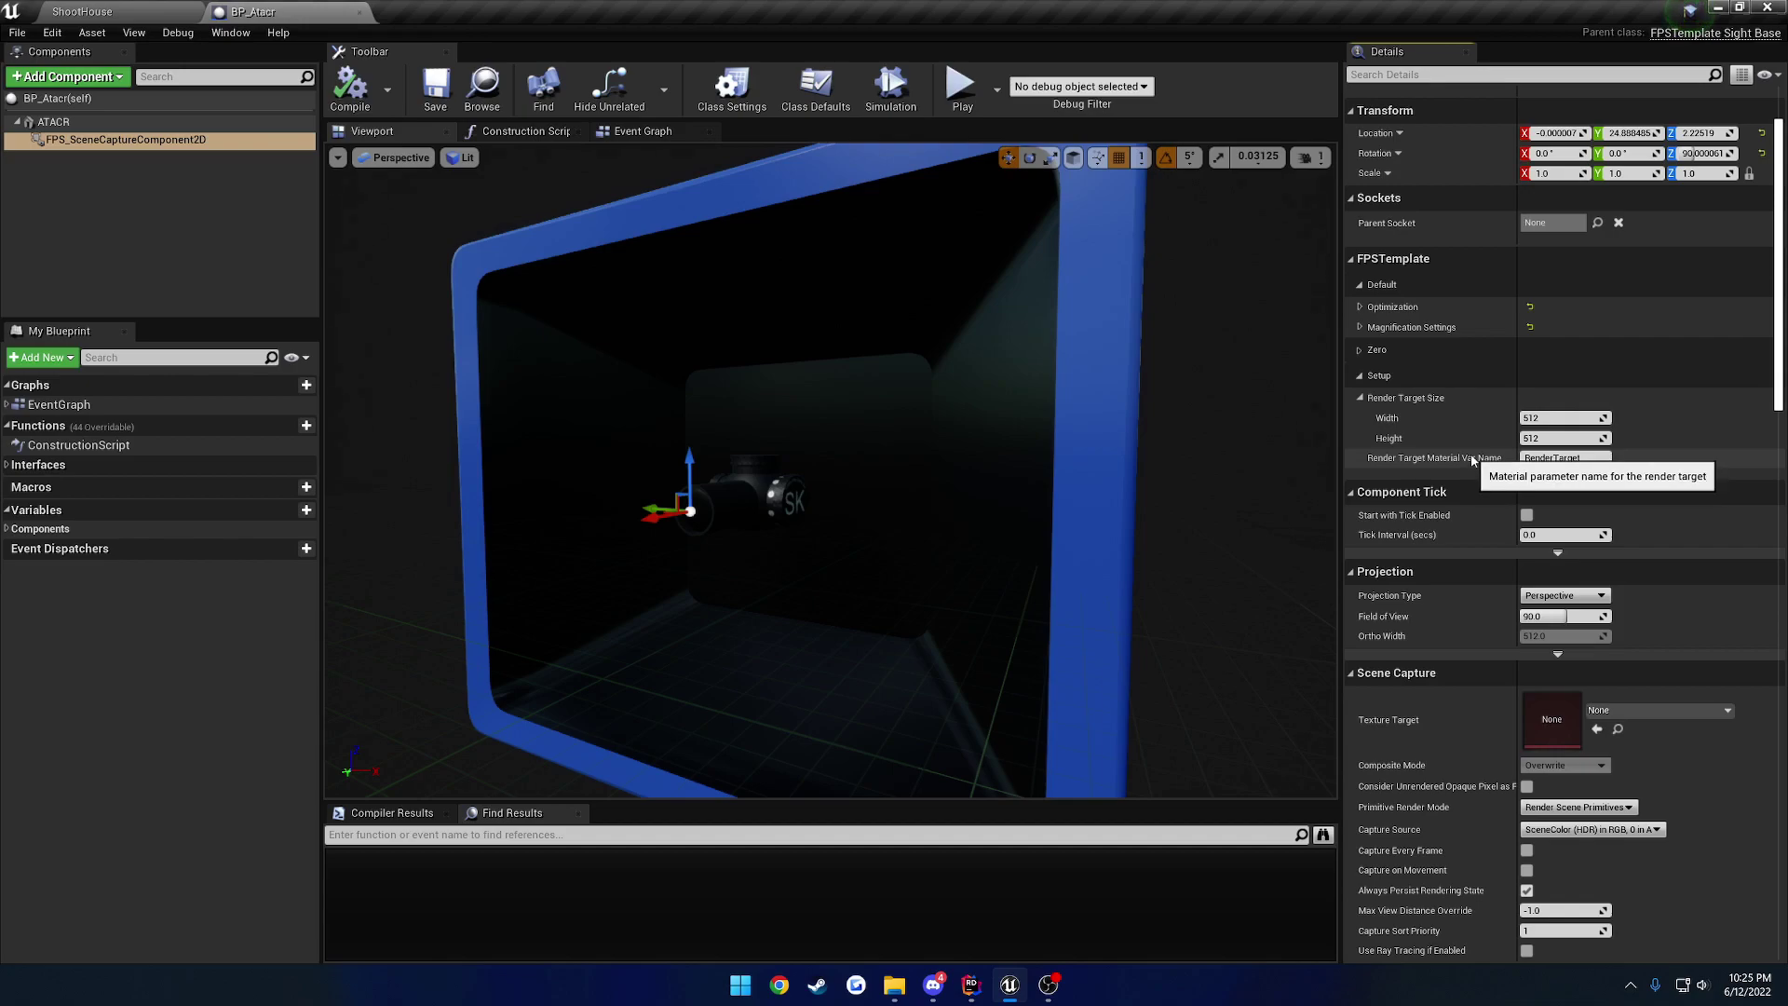
Step: Examine the Render Target Material Var Name setting, and collapse the Render Target Size and Setup groups
left_click_drag(1587, 458, 1479, 457)
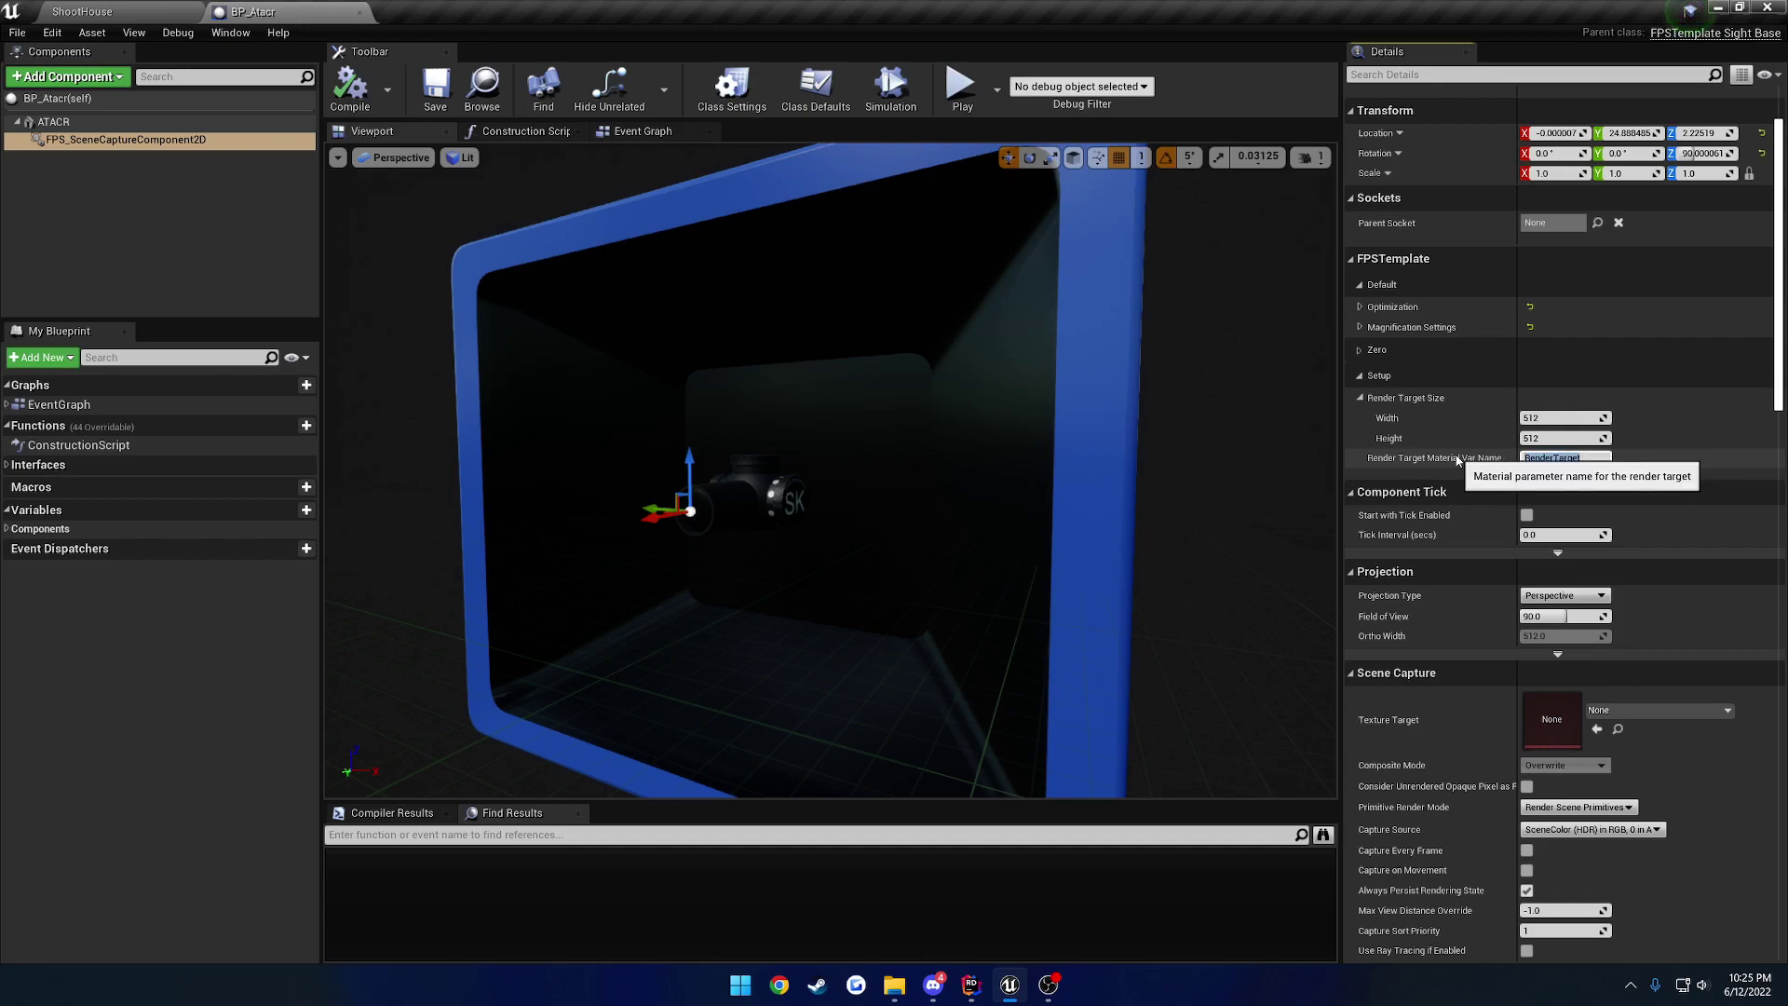
left_click(1469, 462)
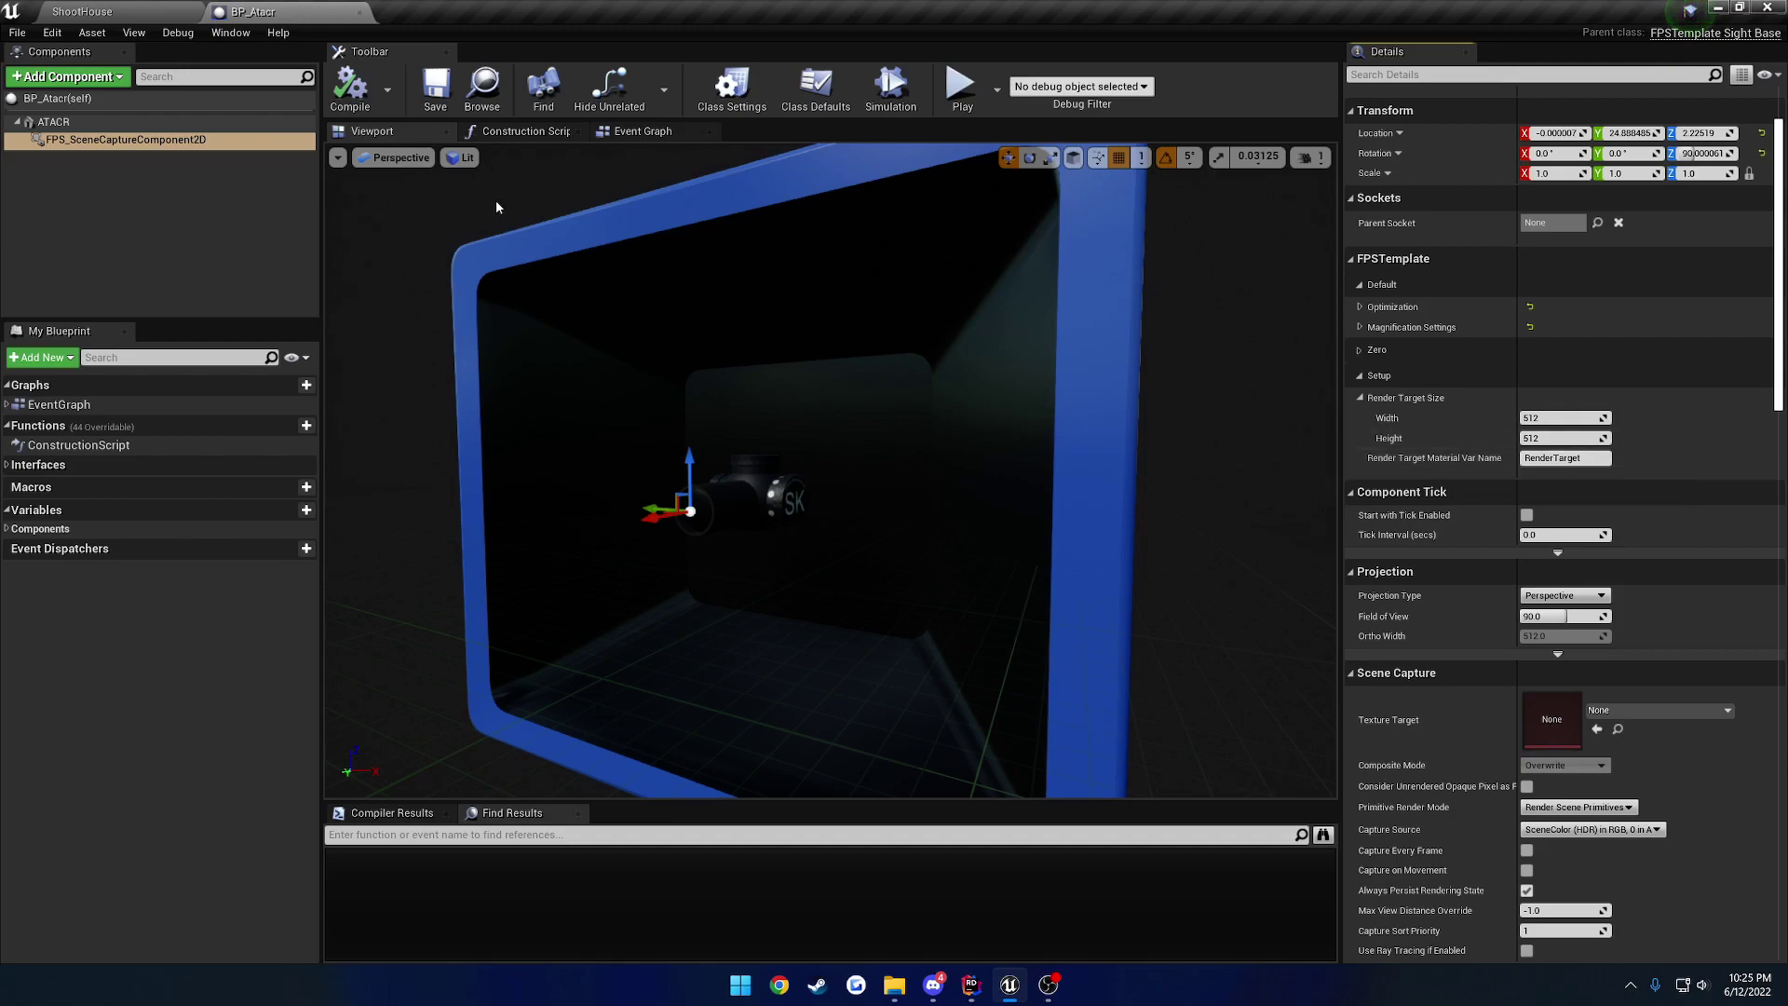
double_click(1359, 376)
left_click(1361, 399)
left_click(1359, 375)
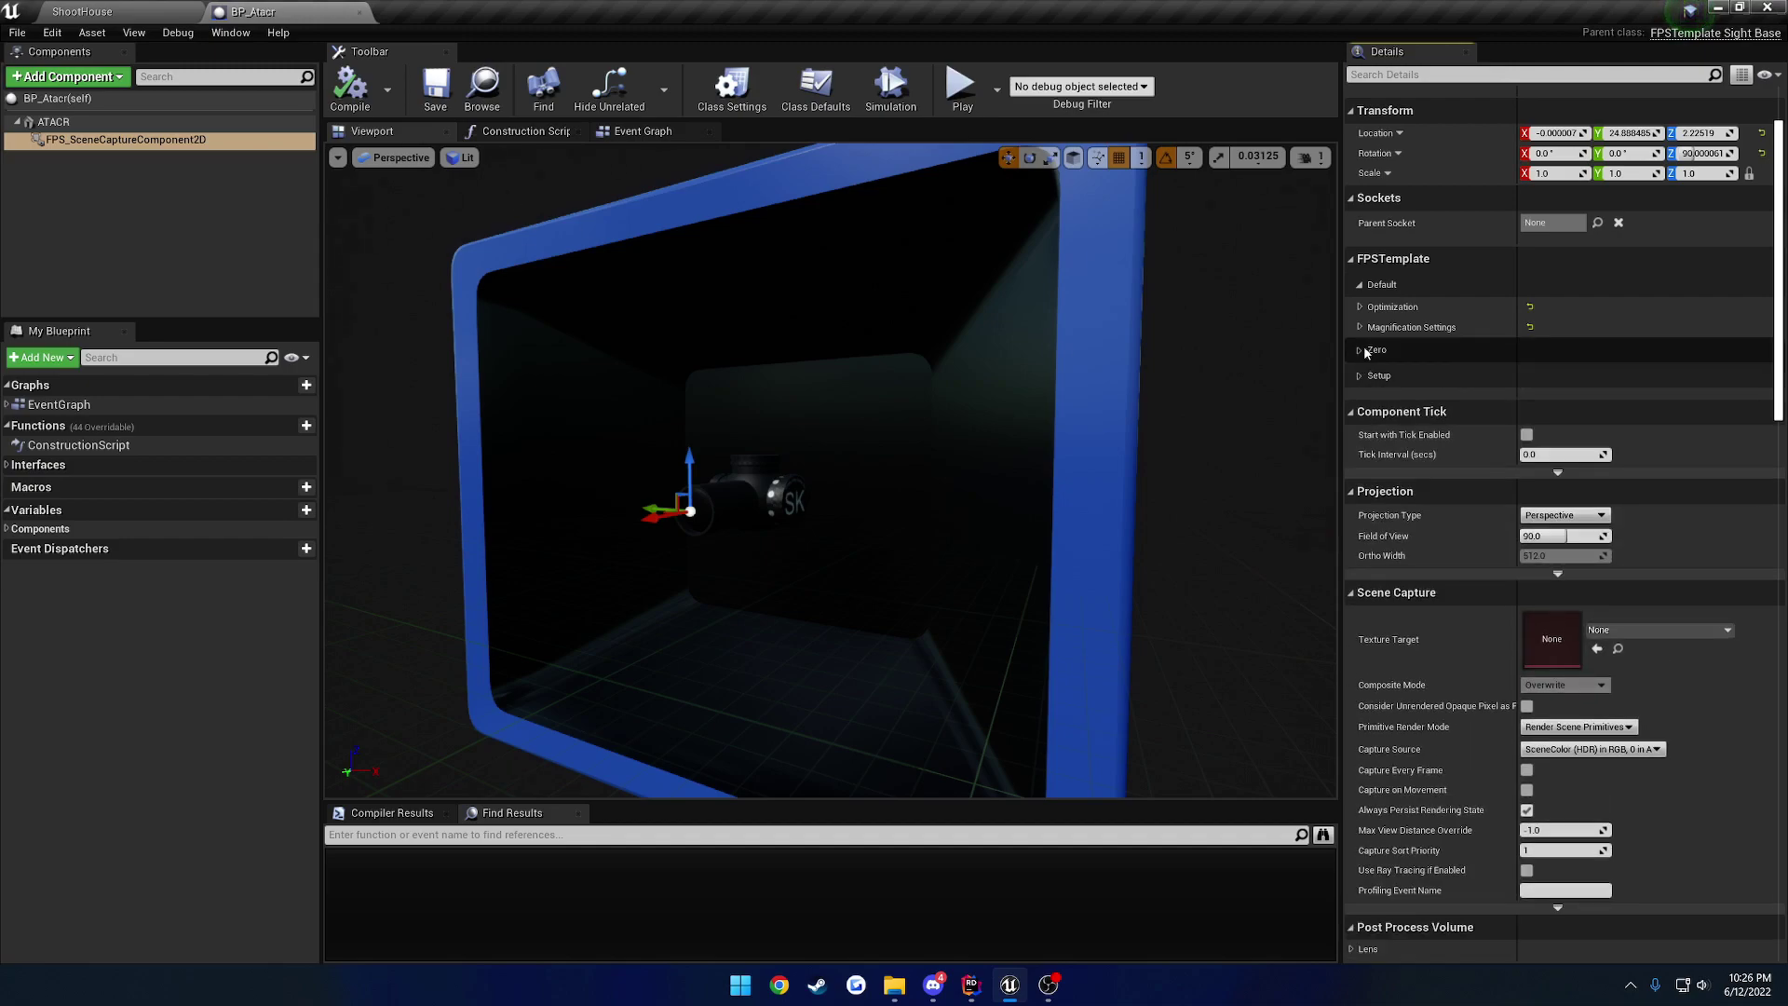
scroll(1254, 368, "down", 6)
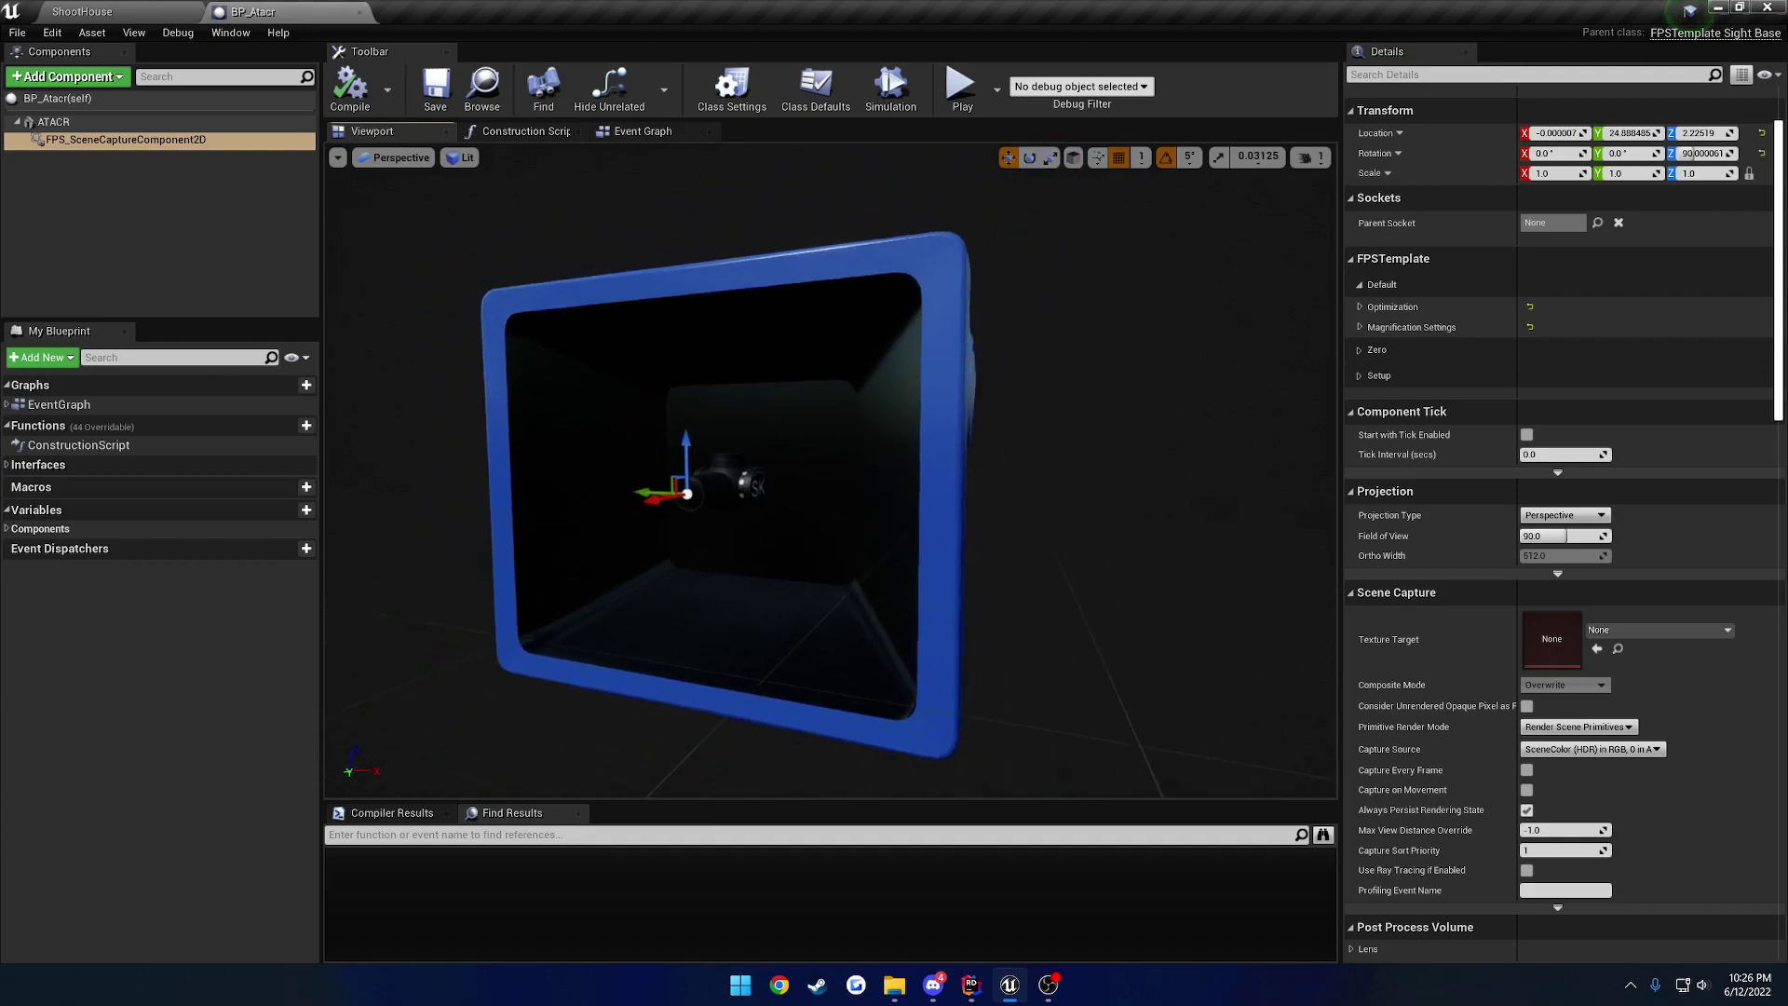